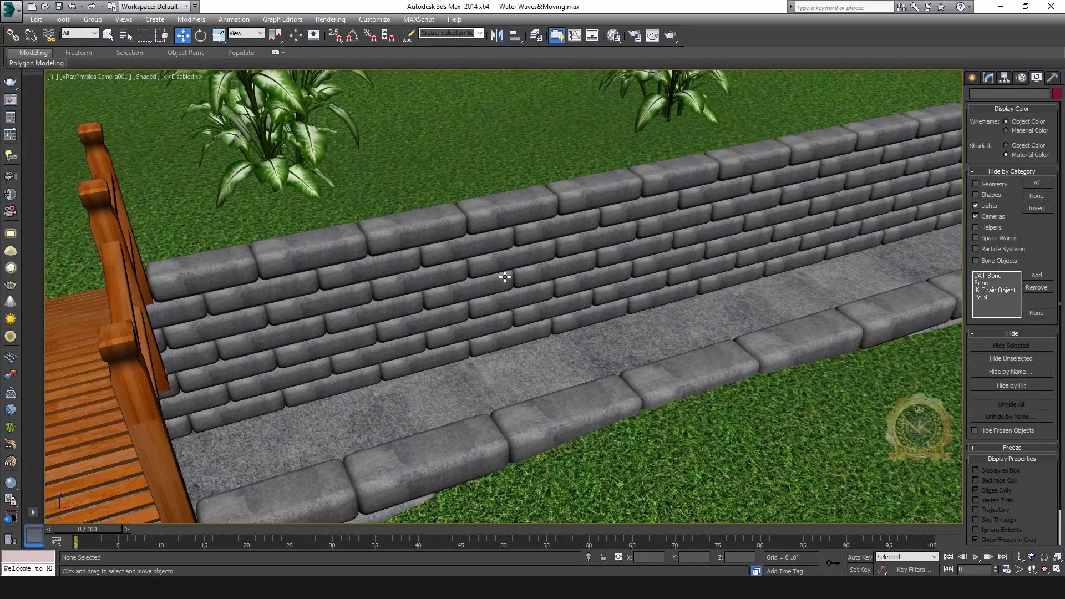
Switch to a free Perspective view framing the bridge and stone channel, showing Standard Primitives.
key(p)
scroll(605, 266, down, 5)
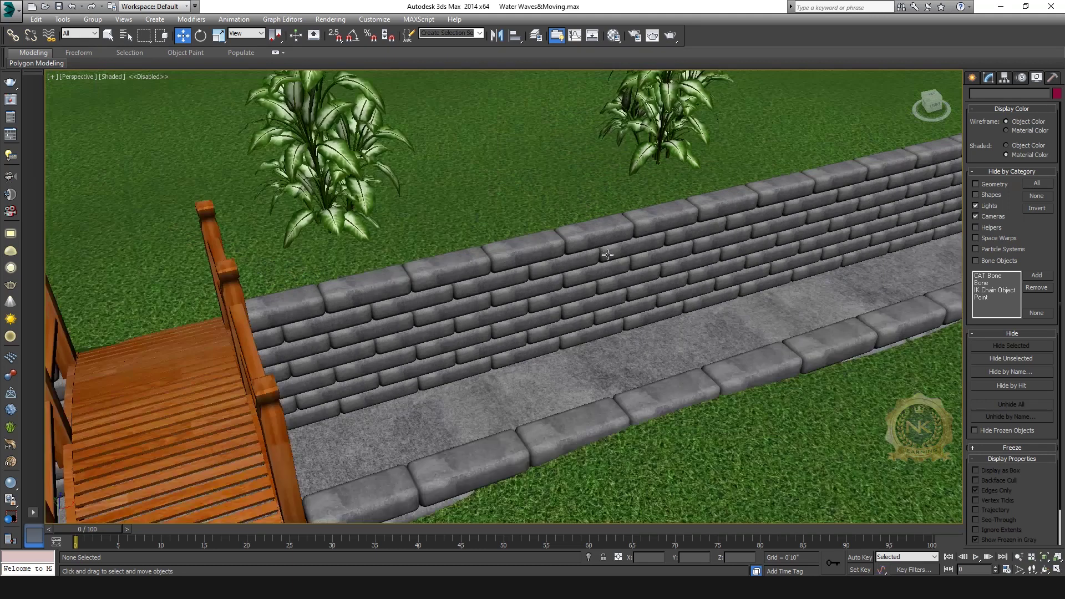
middle_drag(456, 358, 418, 365)
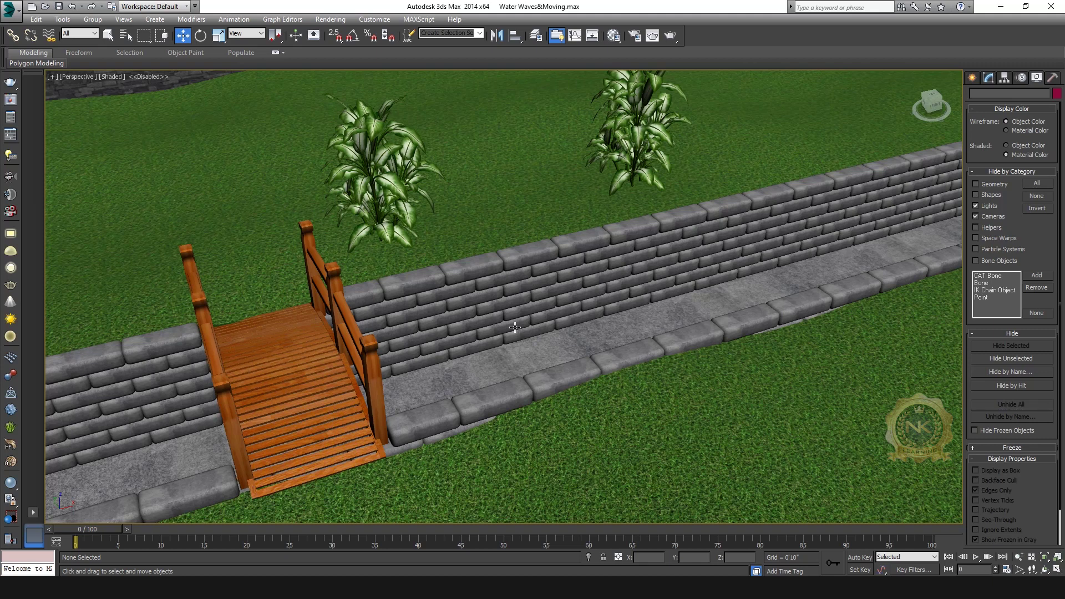
scroll(689, 287, up, 2)
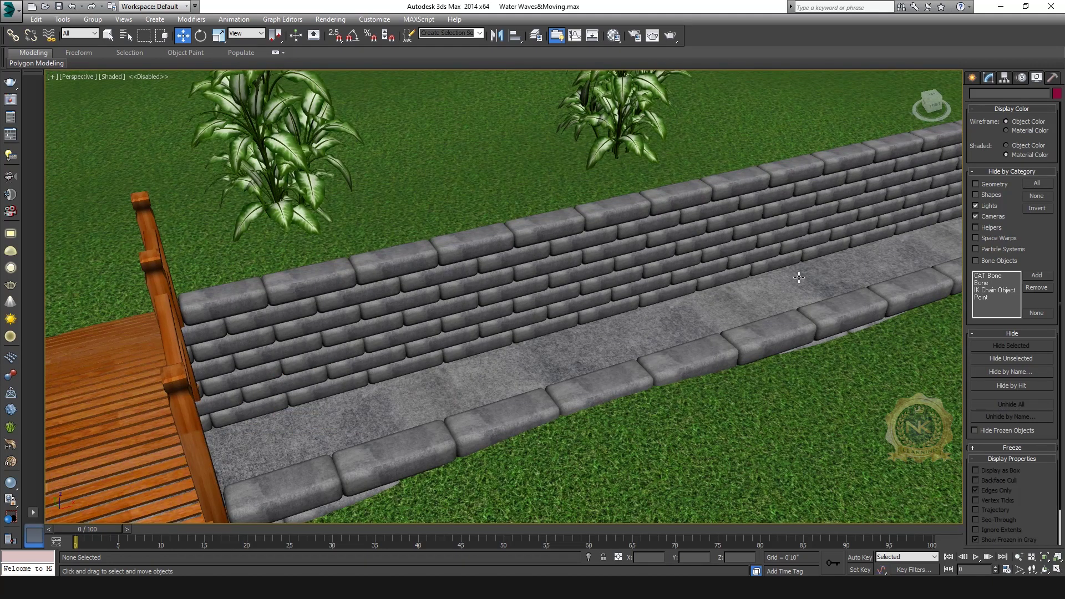
click(970, 80)
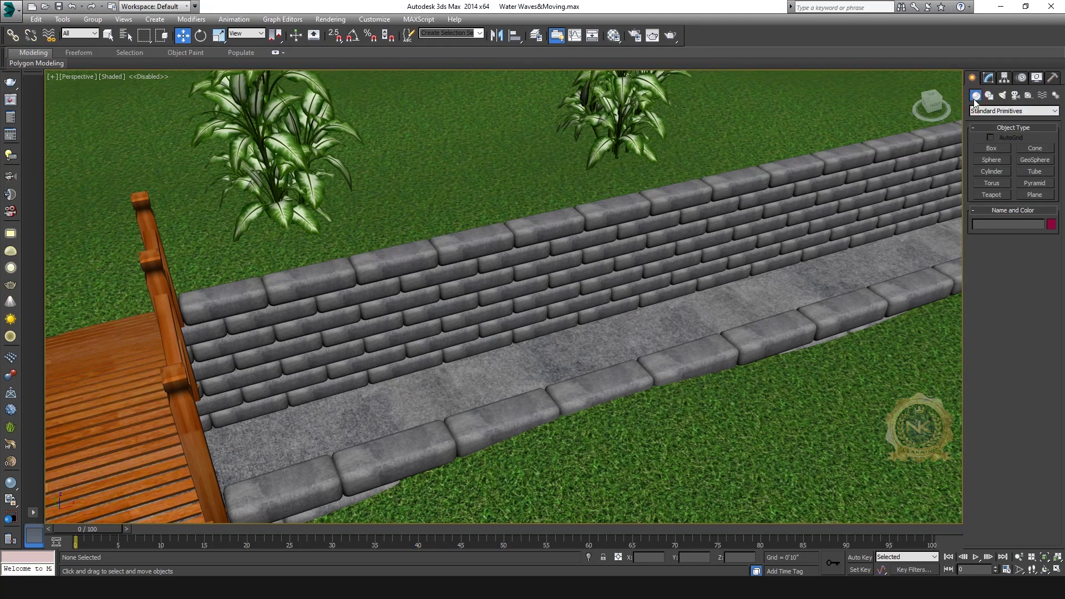
Draw Plane001 across the full channel strip in the maximized Top view.
click(1042, 196)
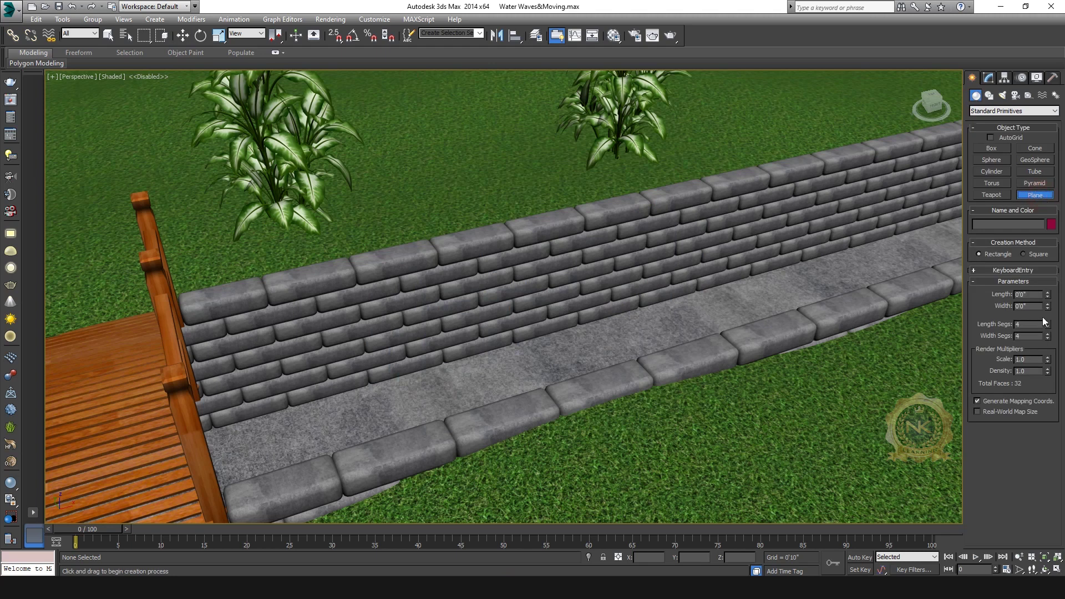
key(alt+w)
right_click(414, 221)
key(alt+w)
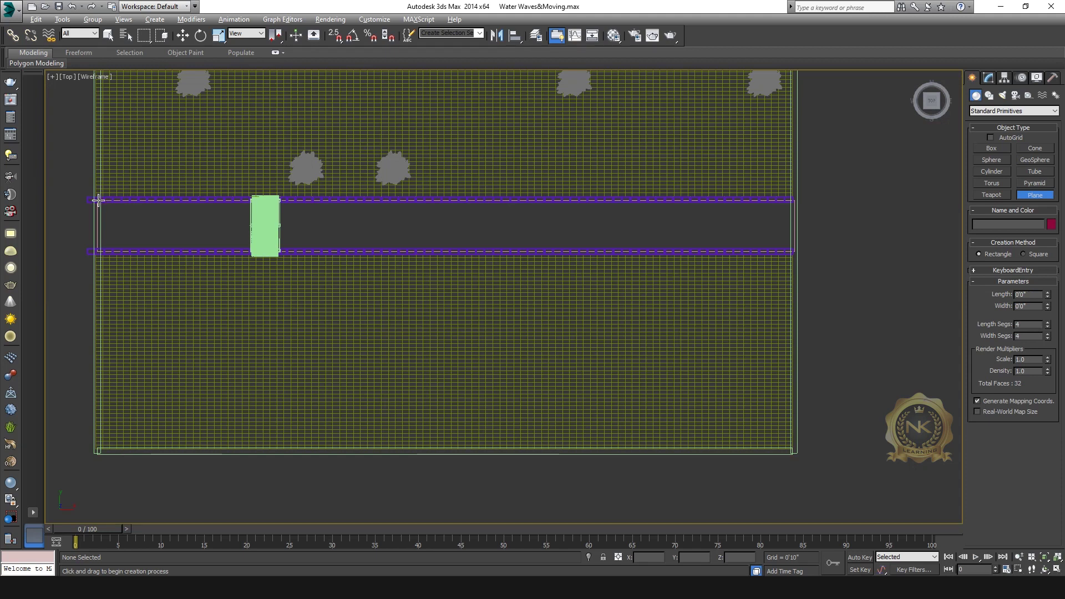
drag(98, 199, 793, 251)
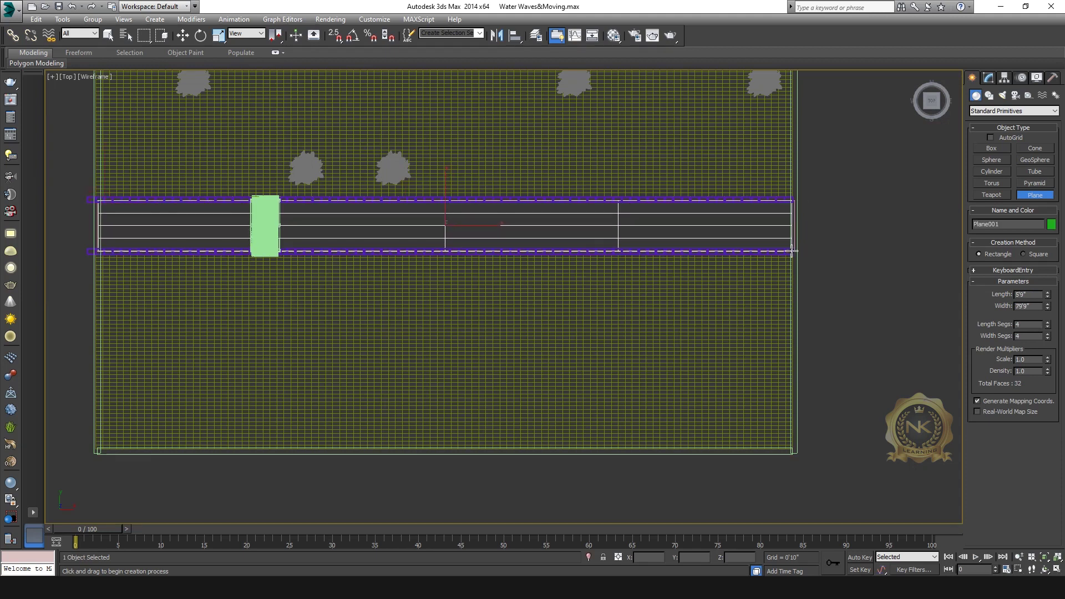
click(182, 35)
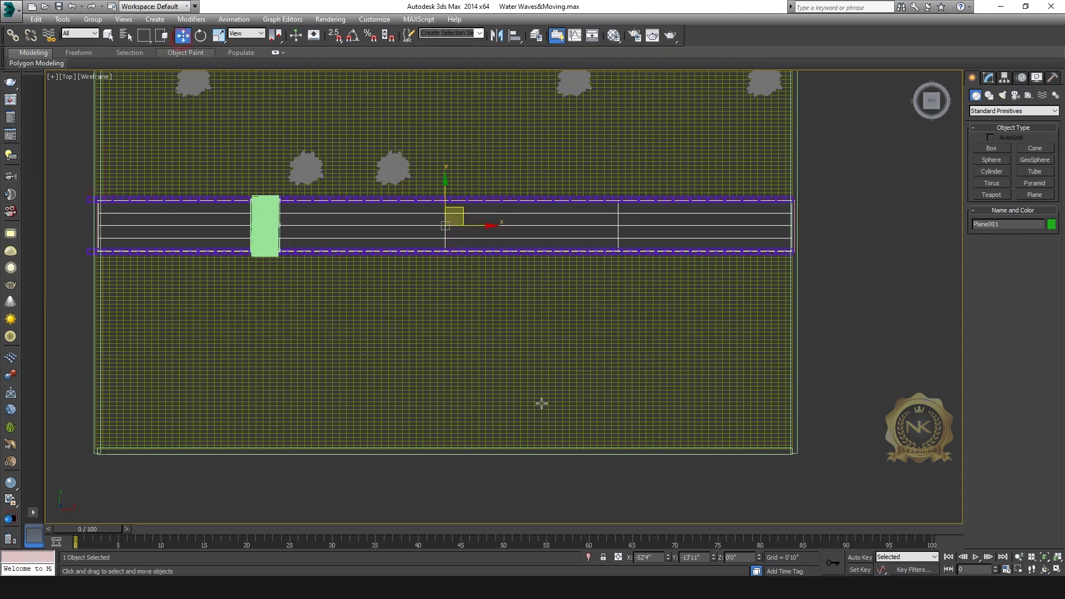
key(alt+w)
key(alt+w)
click(988, 78)
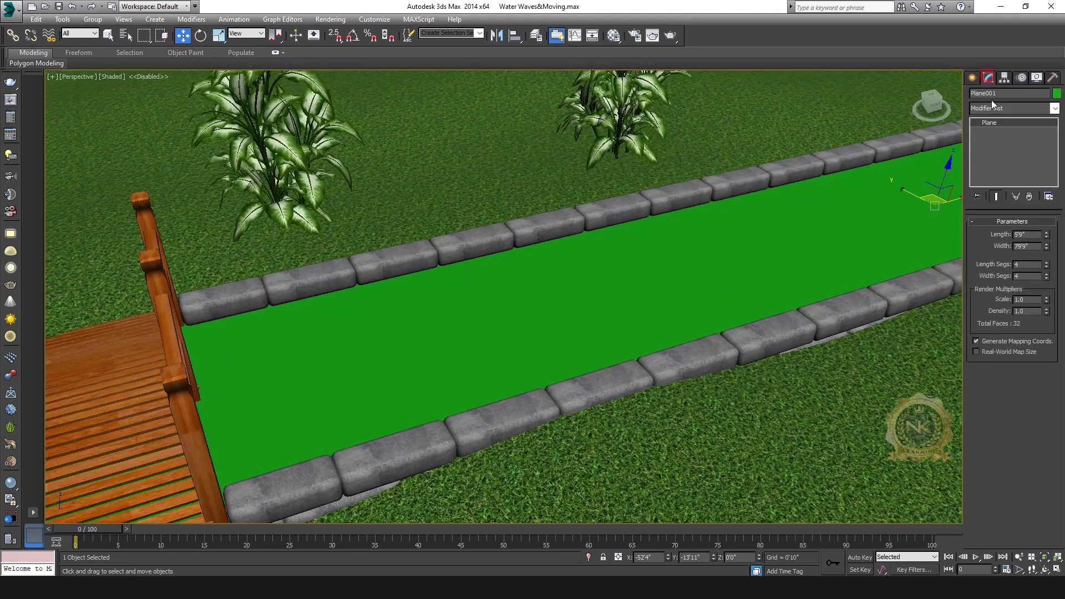
Rename the plane to 'Water' and set its object colour to light blue.
double_click(1011, 93)
text(Water)
click(1057, 94)
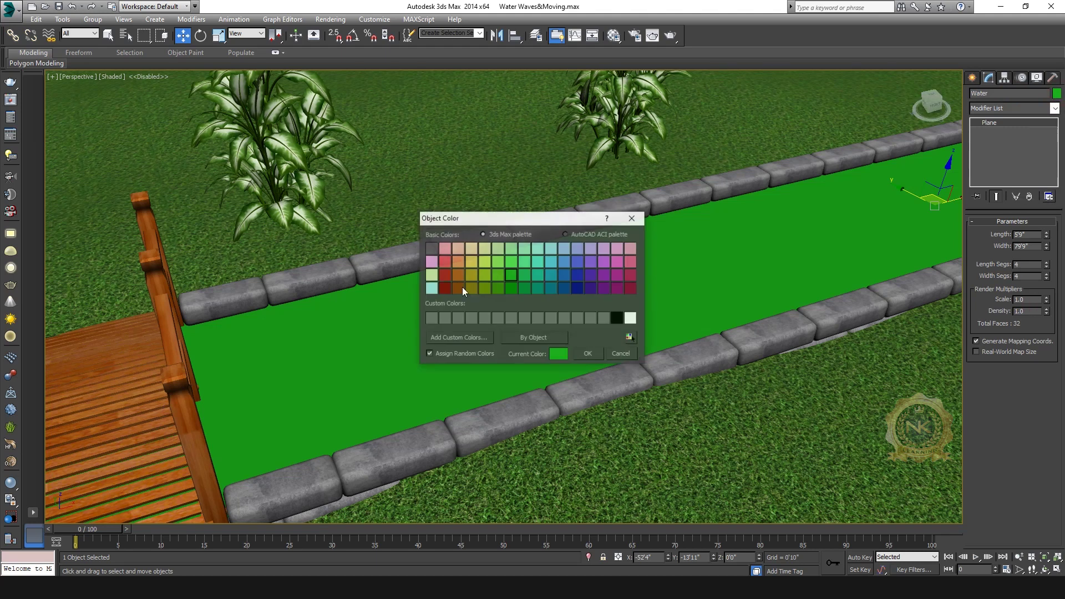
click(538, 262)
click(588, 354)
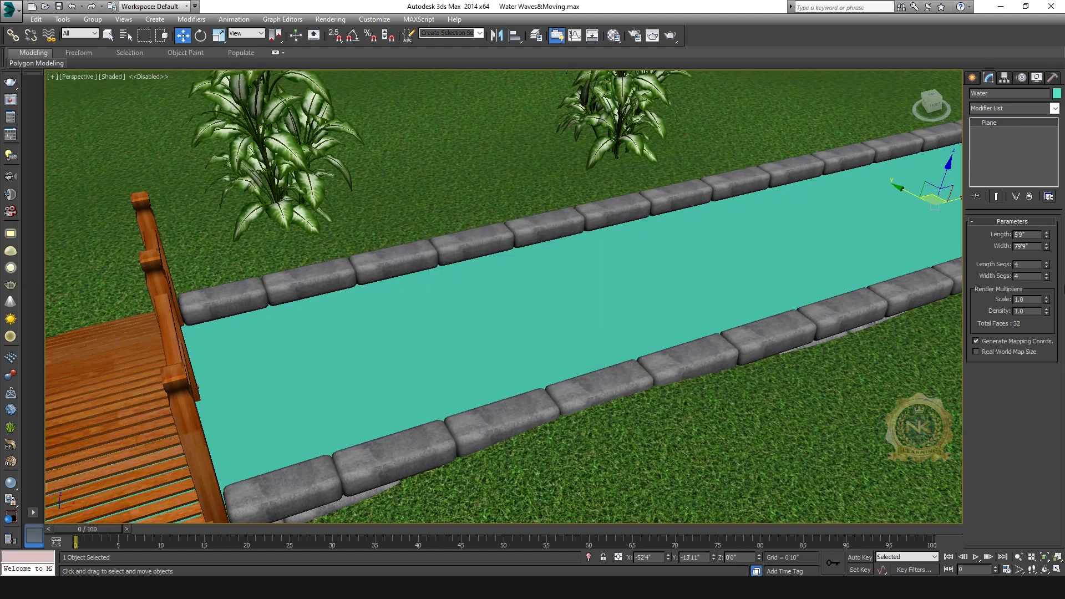
click(1057, 93)
click(551, 249)
click(583, 355)
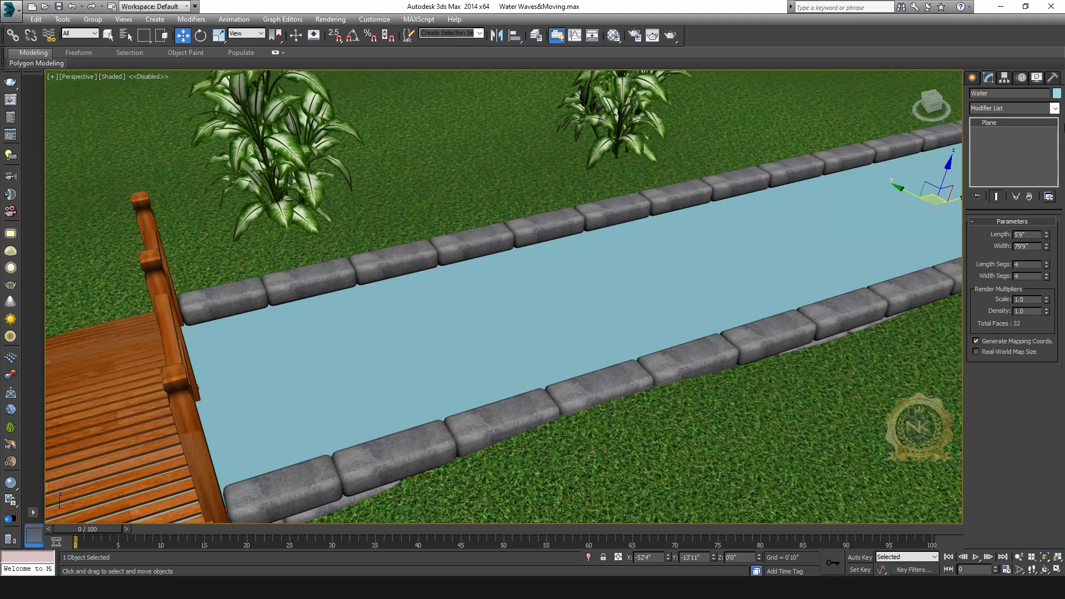
click(1036, 77)
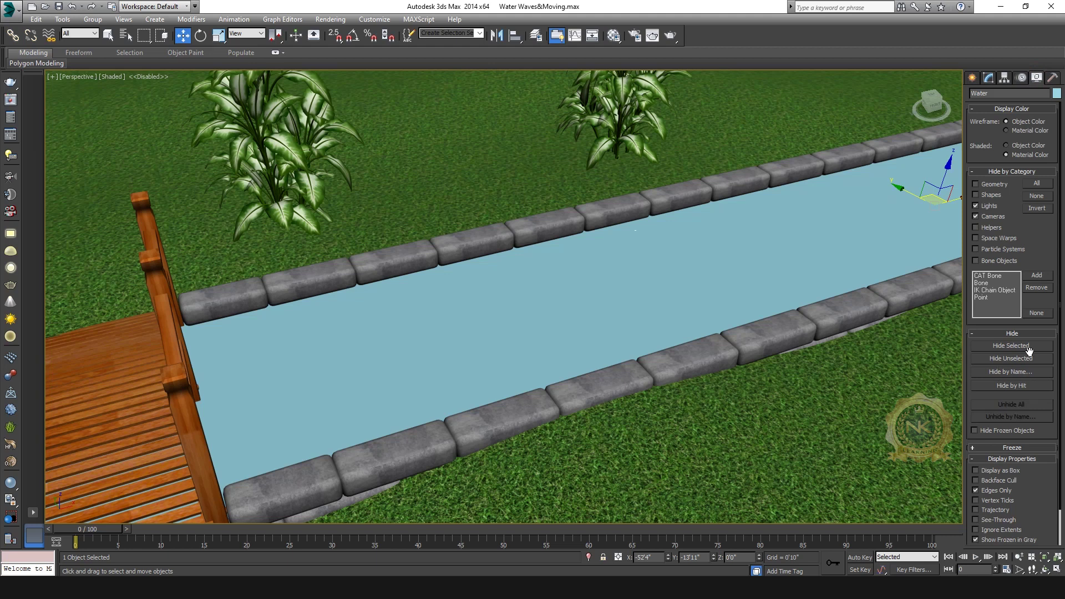
Hide Unselected so only the Water plane shows, and recentre the view on it.
click(1019, 360)
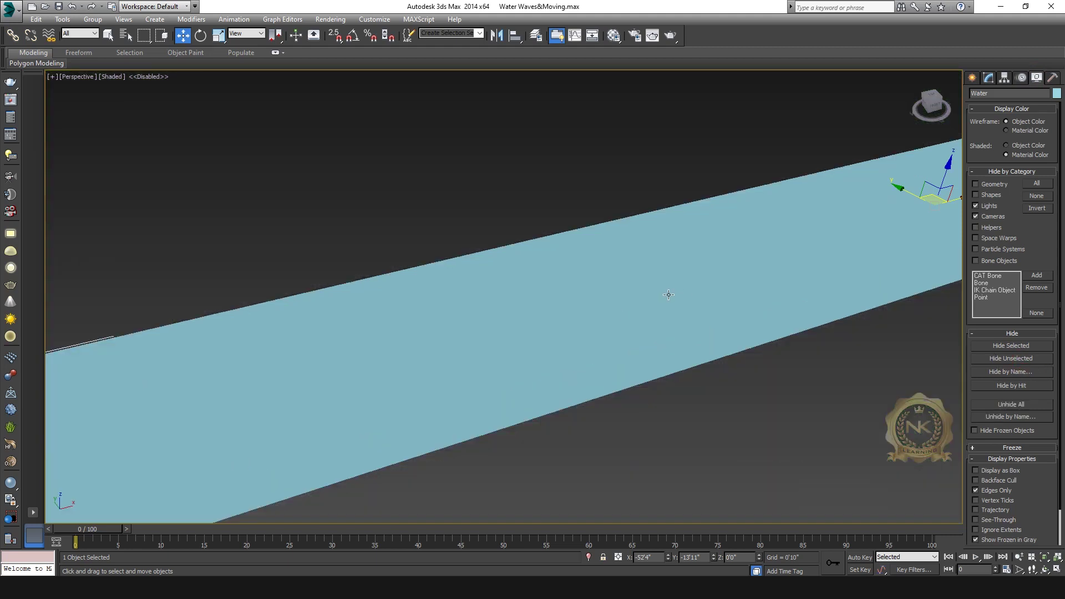
scroll(673, 292, down, 3)
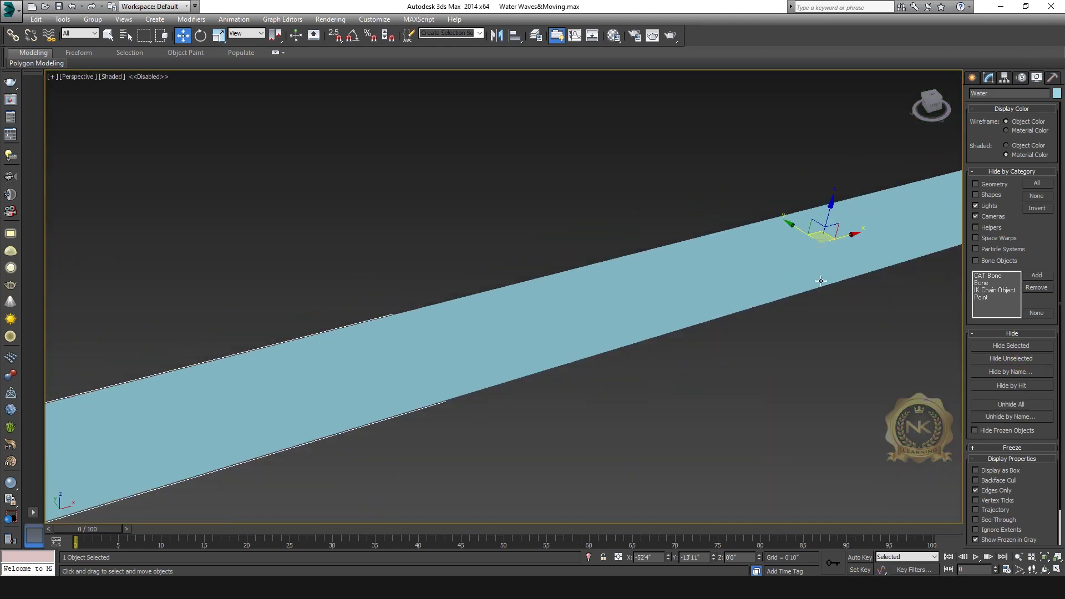
middle_drag(821, 280, 688, 273)
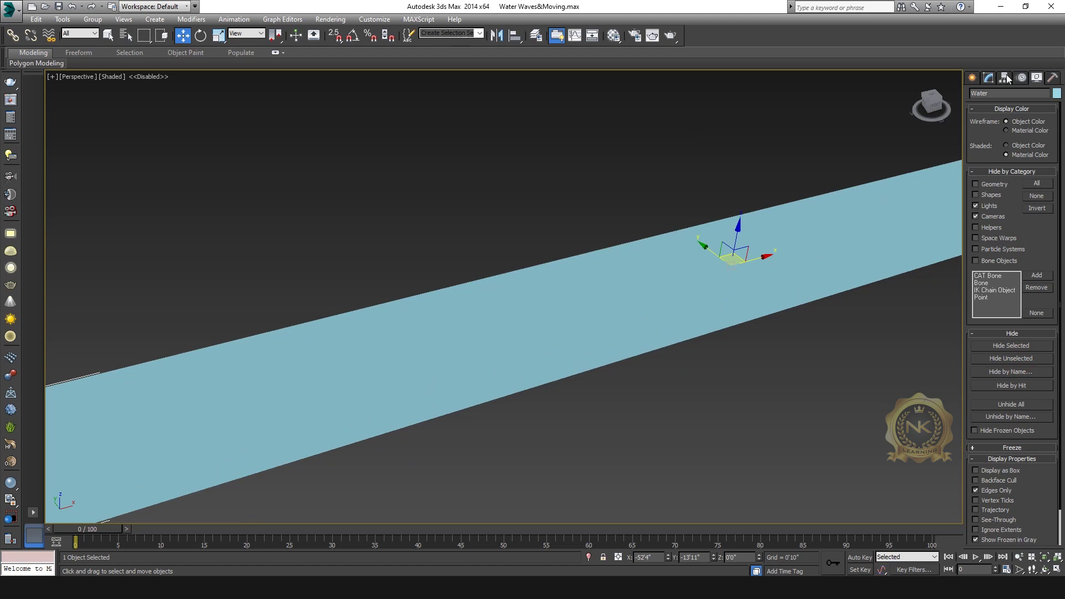
click(990, 77)
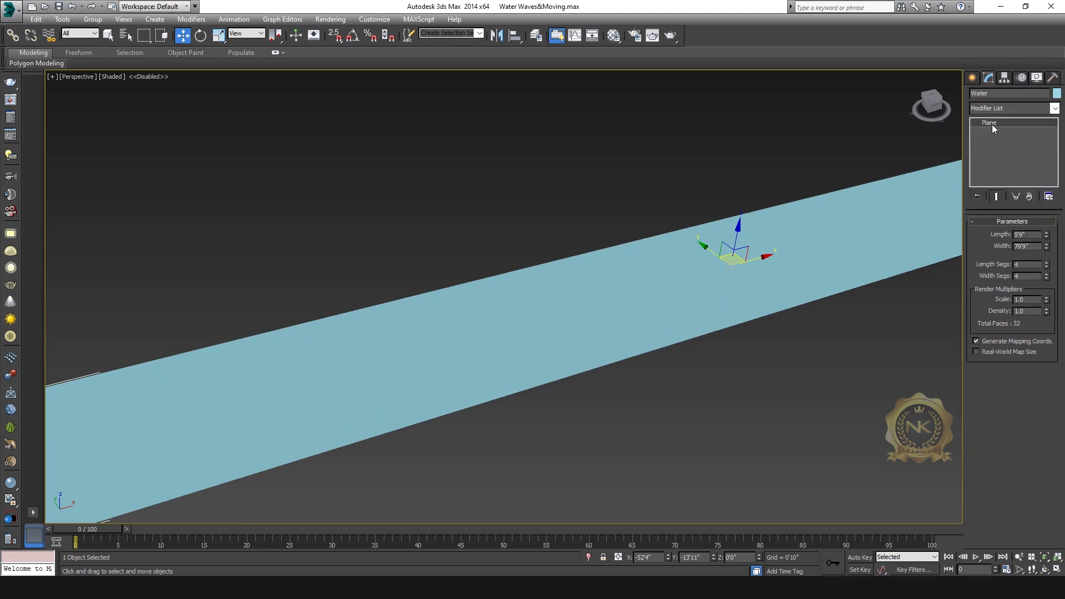
Add a Noise modifier to the Water plane.
click(1055, 109)
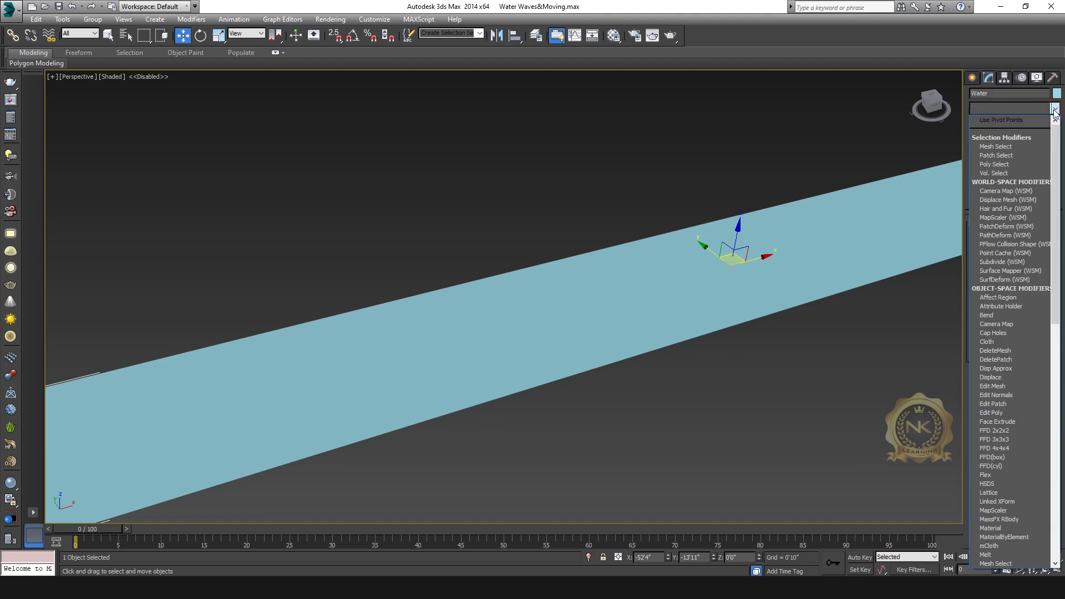
key(n)
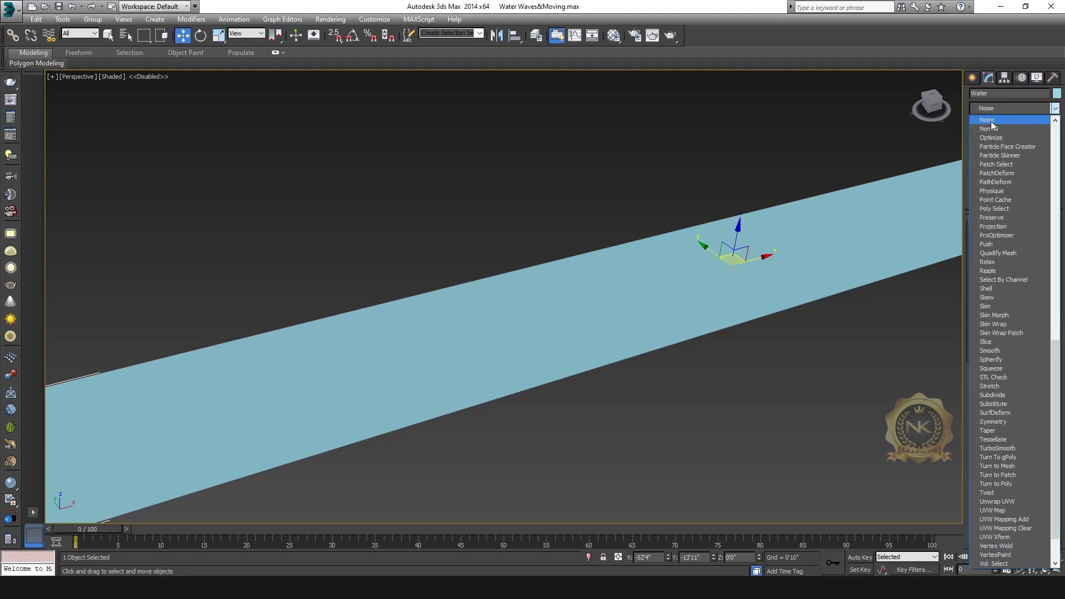
click(988, 120)
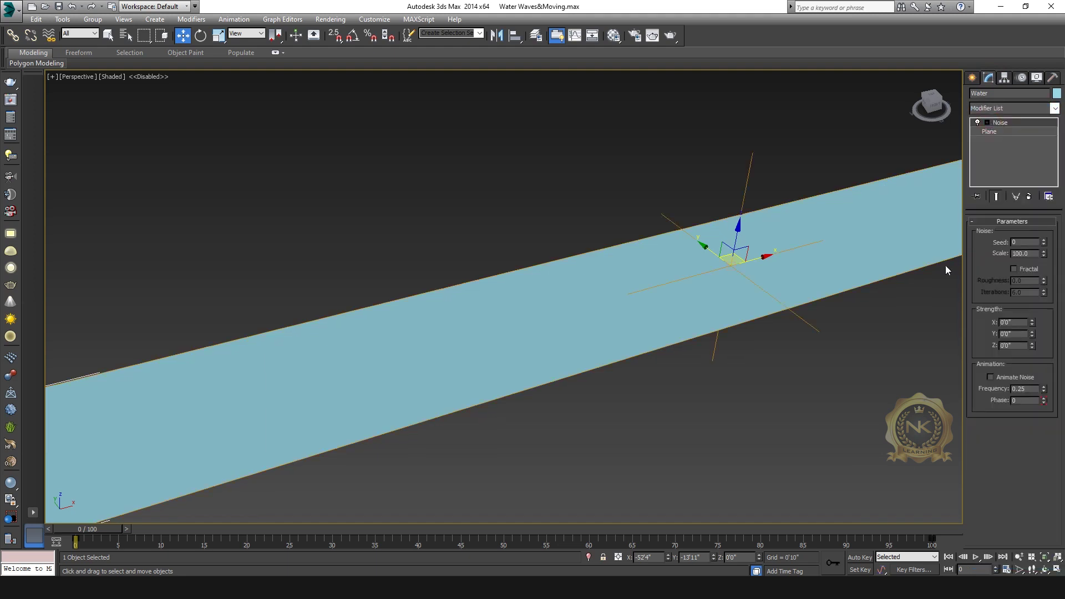
Set the Noise Z strength to 1'0" in the Perspective view.
click(1032, 343)
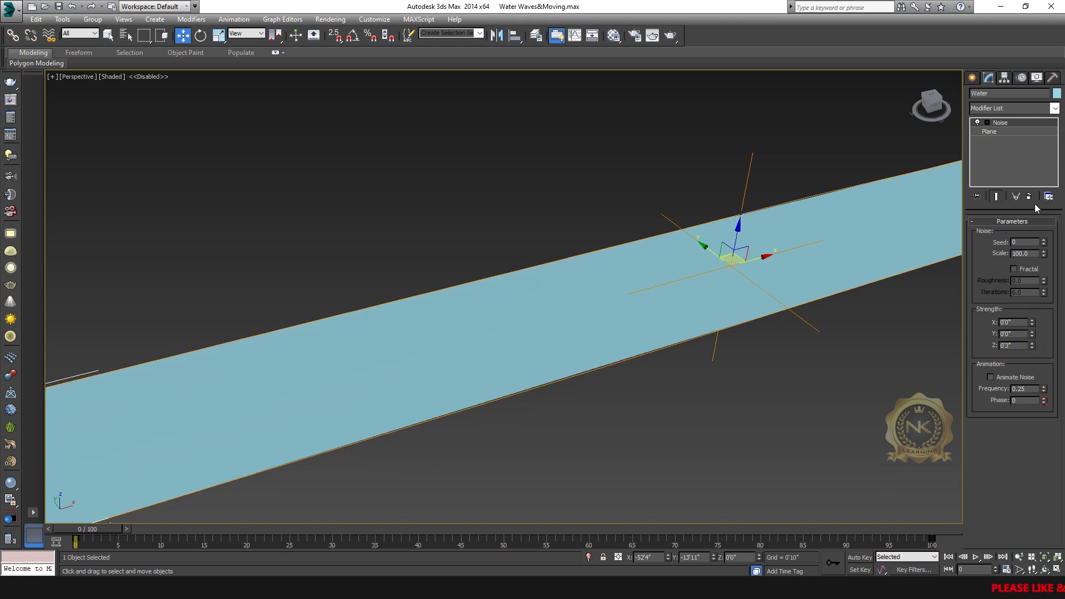
key(ctrl+z)
key(alt+w)
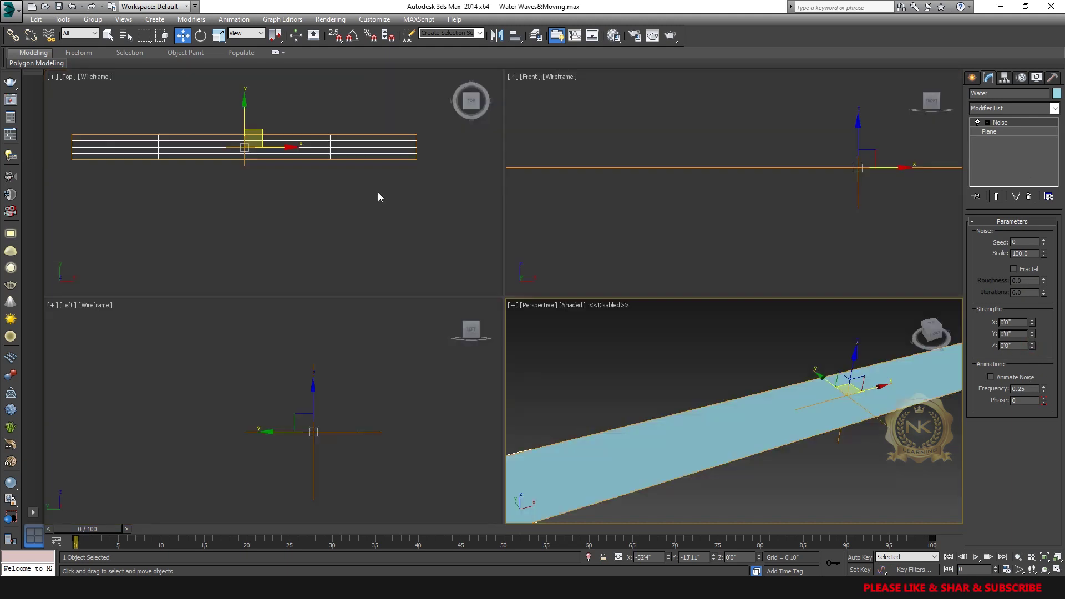
right_click(378, 192)
key(alt+w)
key(alt+w)
right_click(771, 394)
key(alt+w)
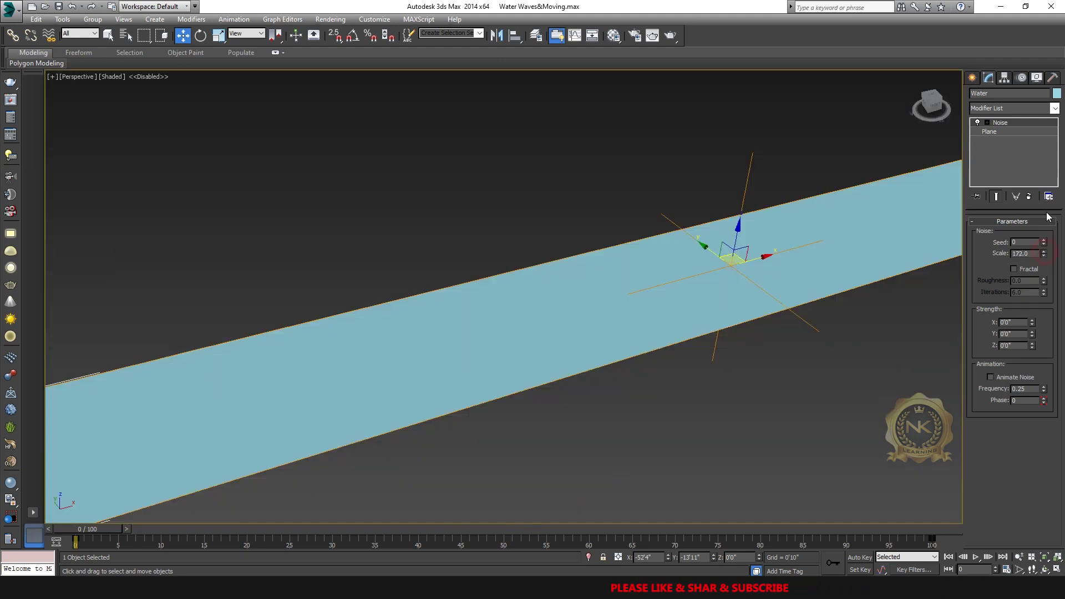
double_click(1014, 345)
text(1)
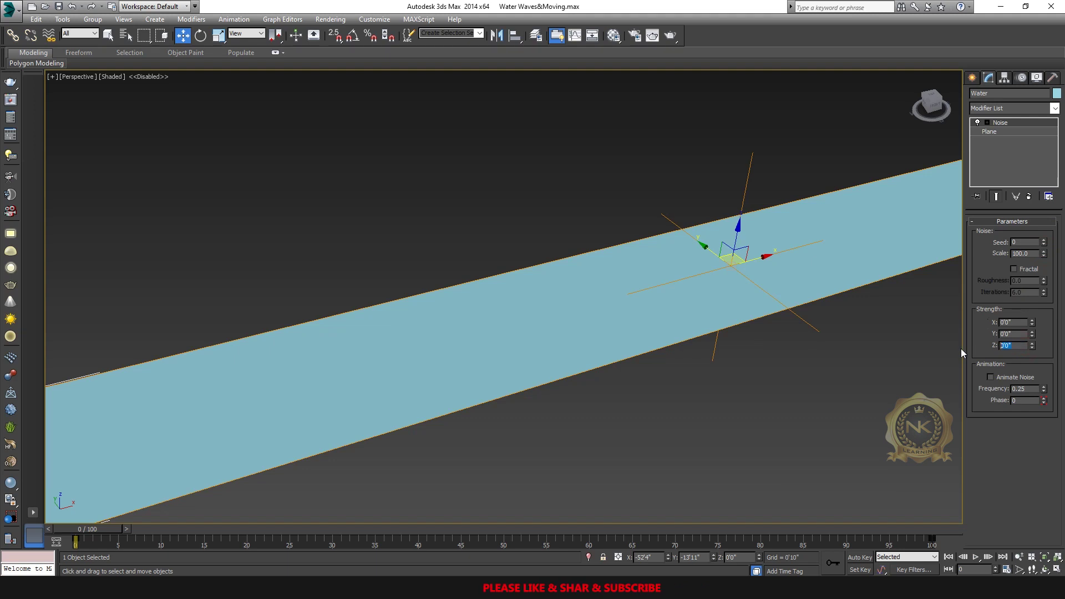
key(Return)
Check the waves in the Front view and set the Noise Y strength to 2'0".
key(alt+w)
right_click(594, 158)
key(alt+w)
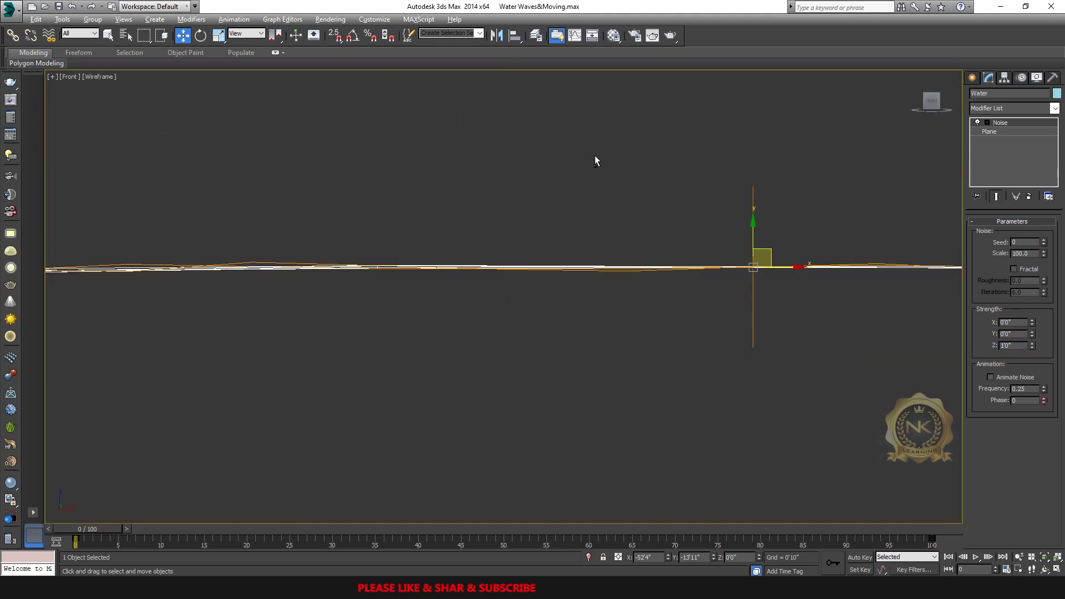
key(alt+w)
right_click(917, 354)
key(alt+w)
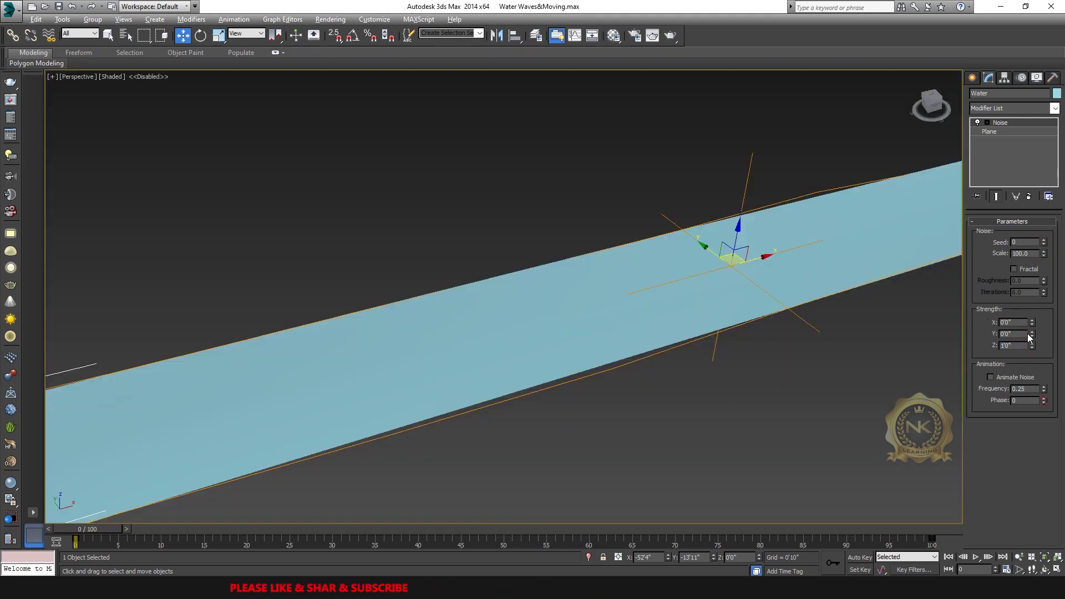
text(2)
key(Return)
scroll(774, 246, down, 4)
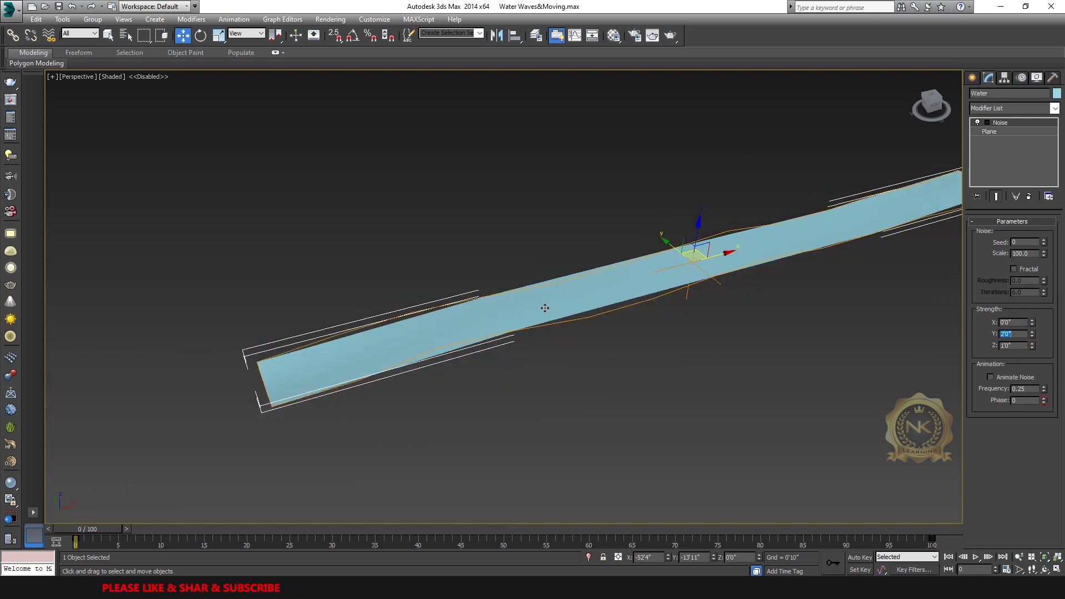
scroll(874, 295, up, 4)
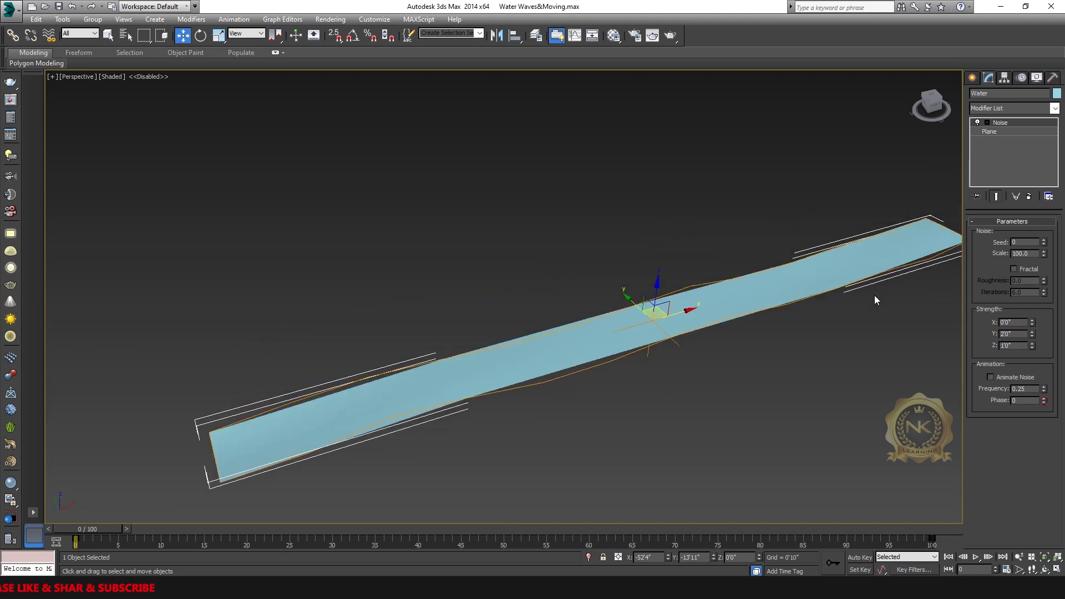
click(990, 131)
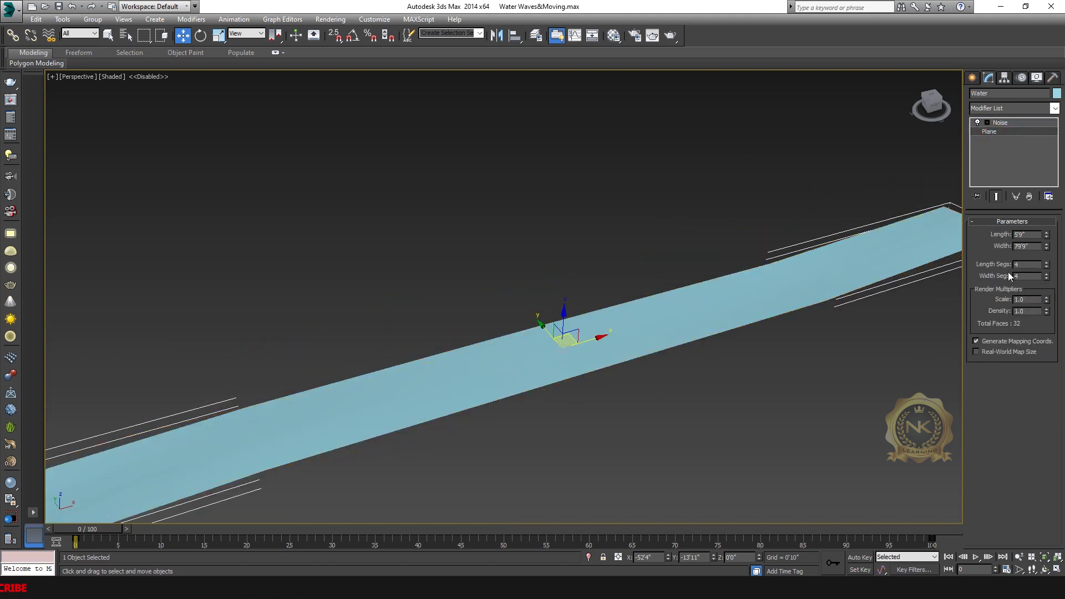
In the Top view, try a Noise Y strength of 5'0", then reset Y and Z to 0.
key(alt+w)
right_click(339, 183)
key(alt+w)
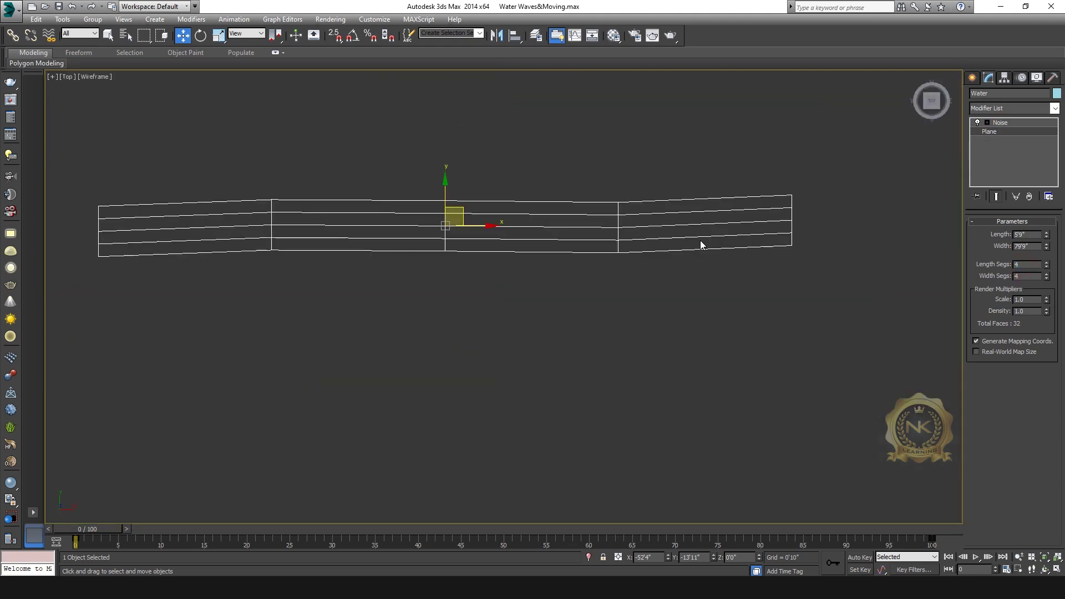
click(1010, 122)
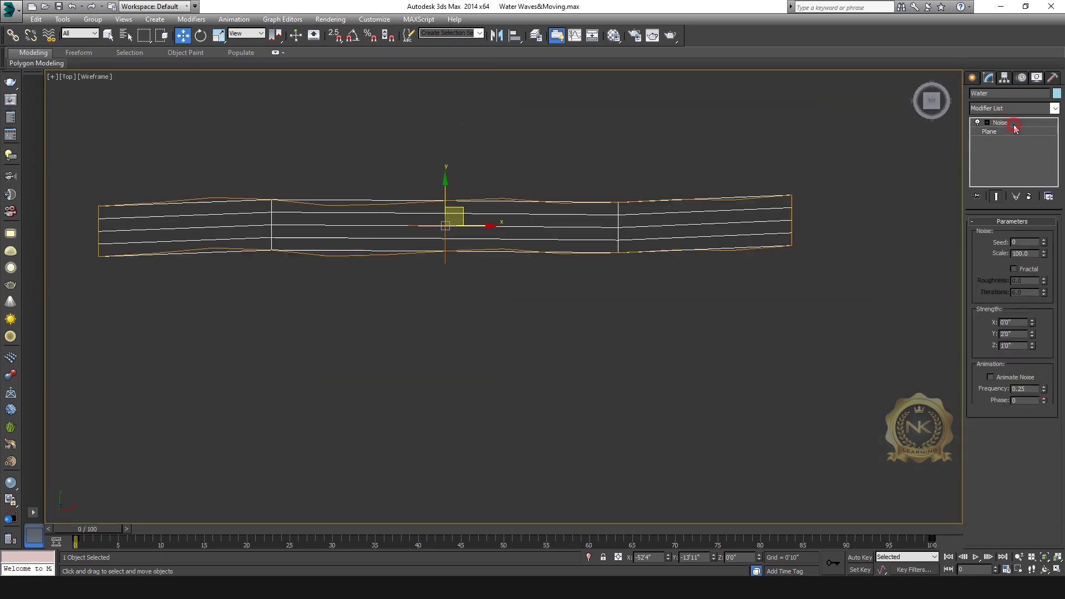
double_click(1024, 334)
text(5)
key(Return)
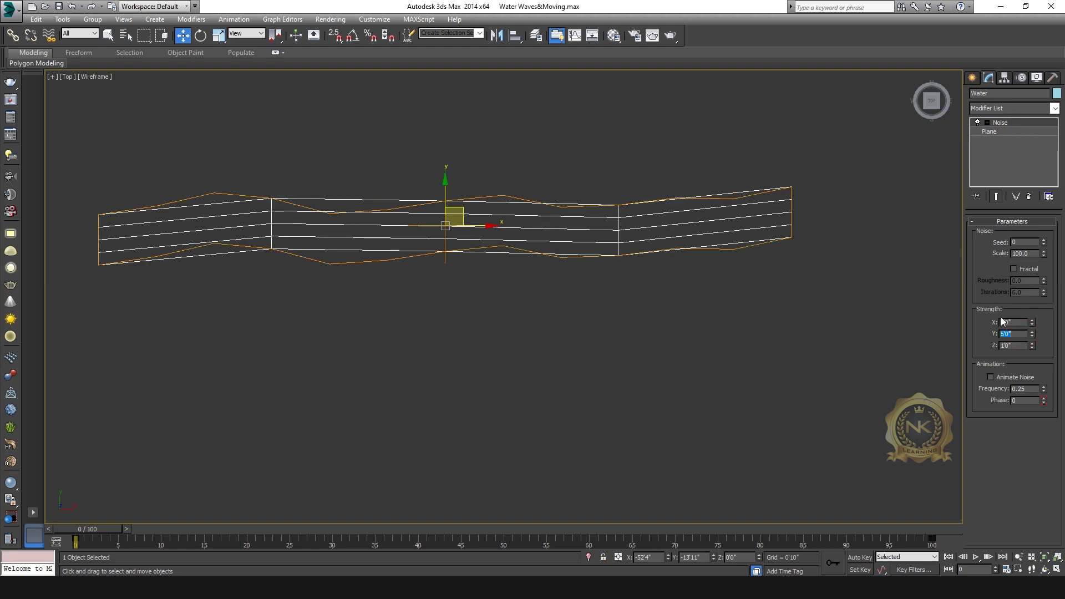
right_click(1032, 333)
right_click(1032, 345)
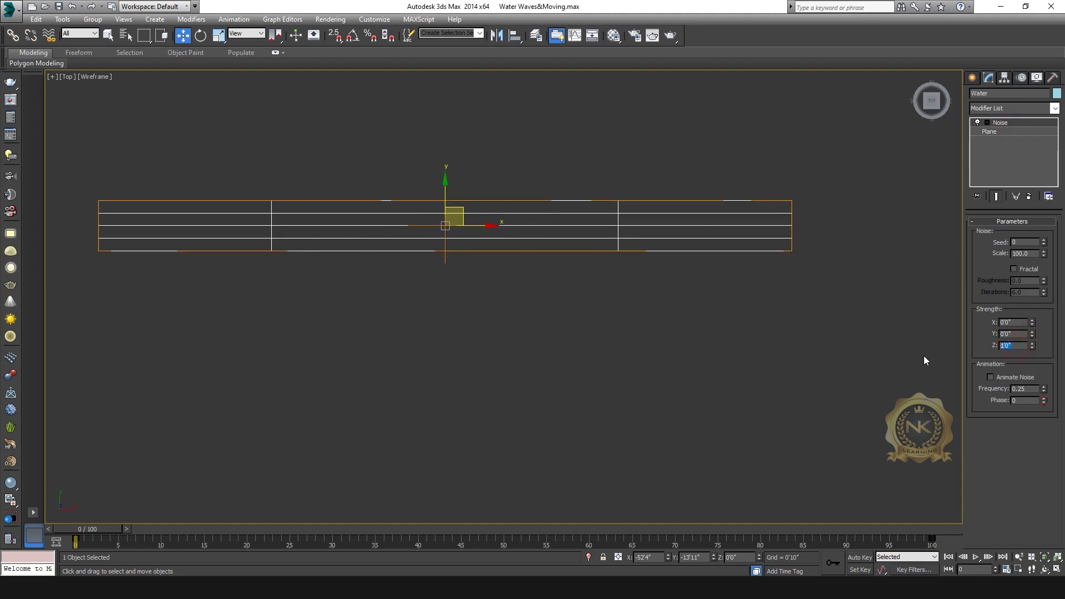
Set the plane's Length Segs to 40.
click(995, 131)
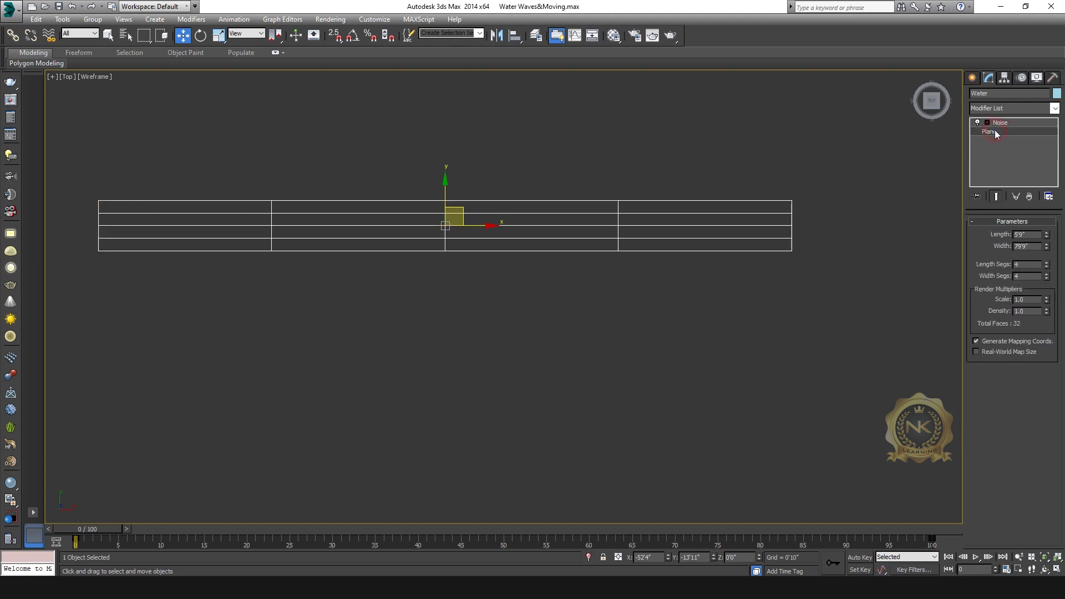
double_click(1020, 265)
text(40)
key(Return)
scroll(708, 212, up, 5)
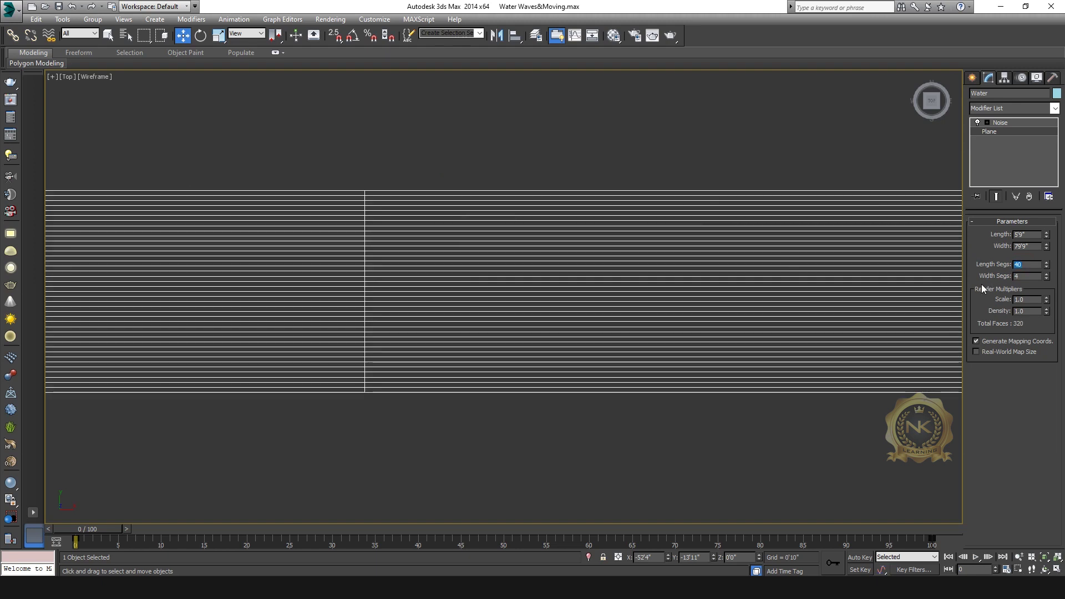
key(Tab)
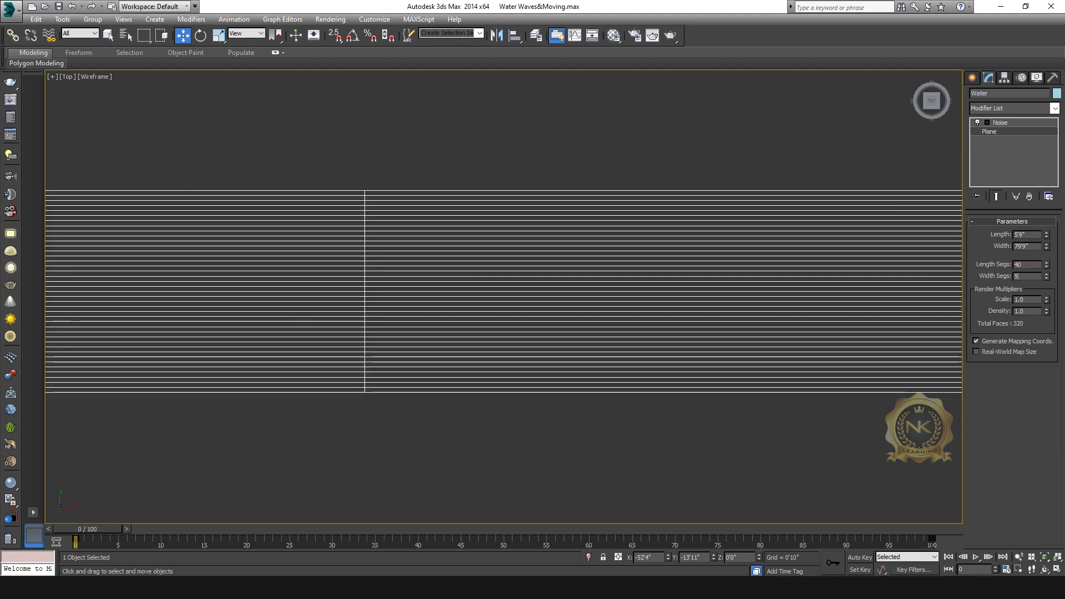
Set Width Segs to 500, making a 40000-face grid, and return to Perspective.
text(500)
key(Return)
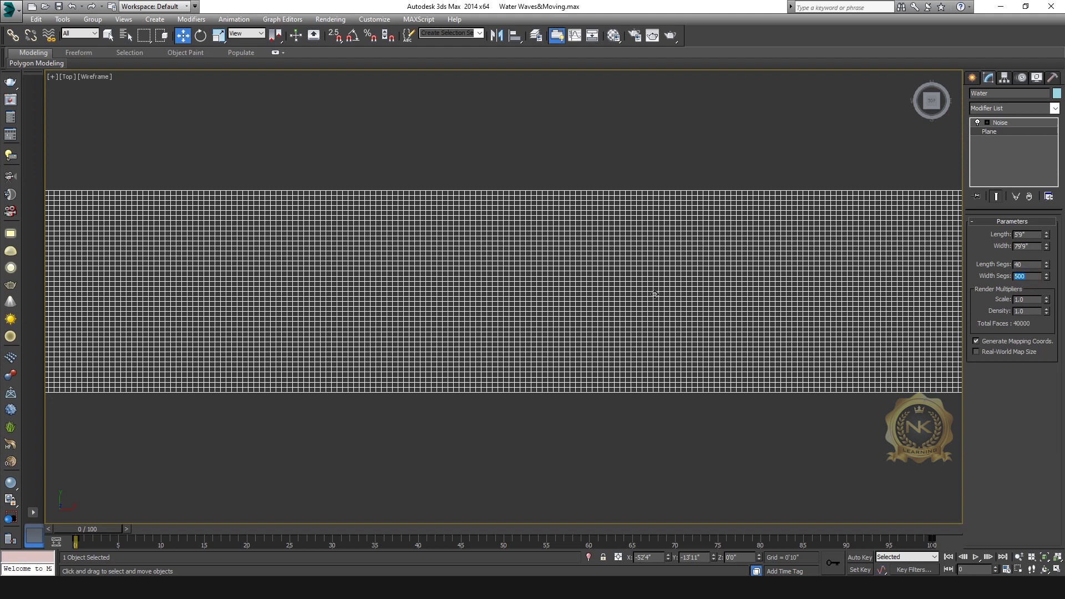
middle_drag(774, 281, 638, 250)
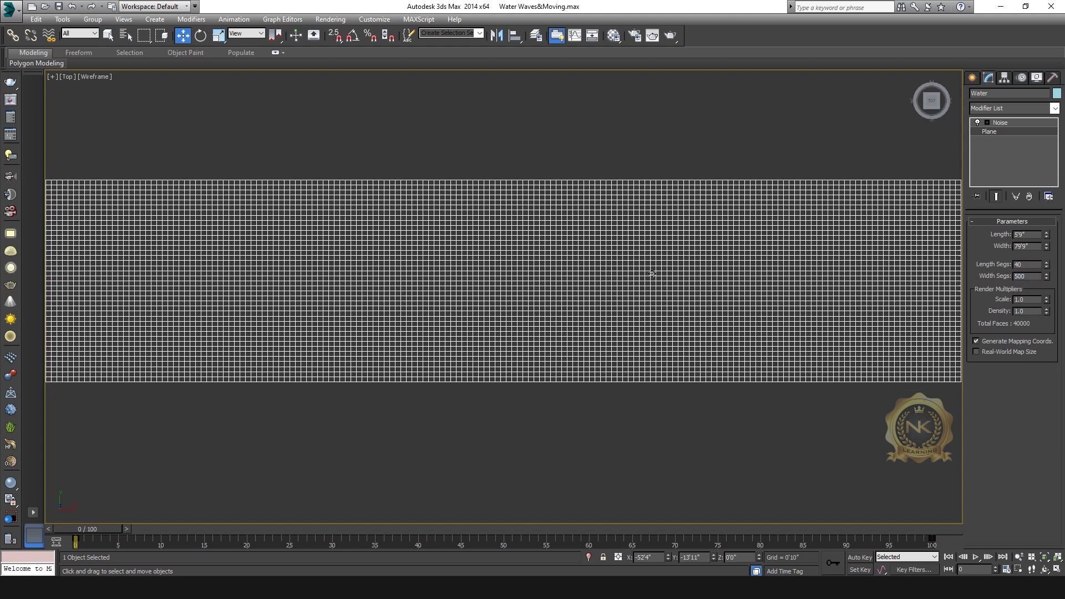
scroll(464, 309, up, 5)
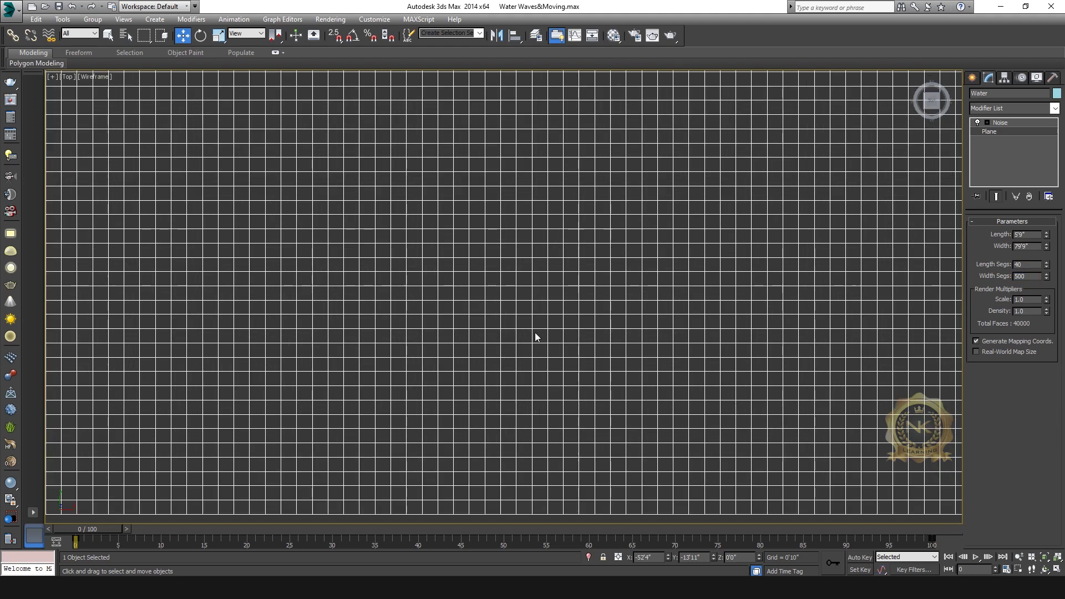
key(alt+w)
key(alt+w)
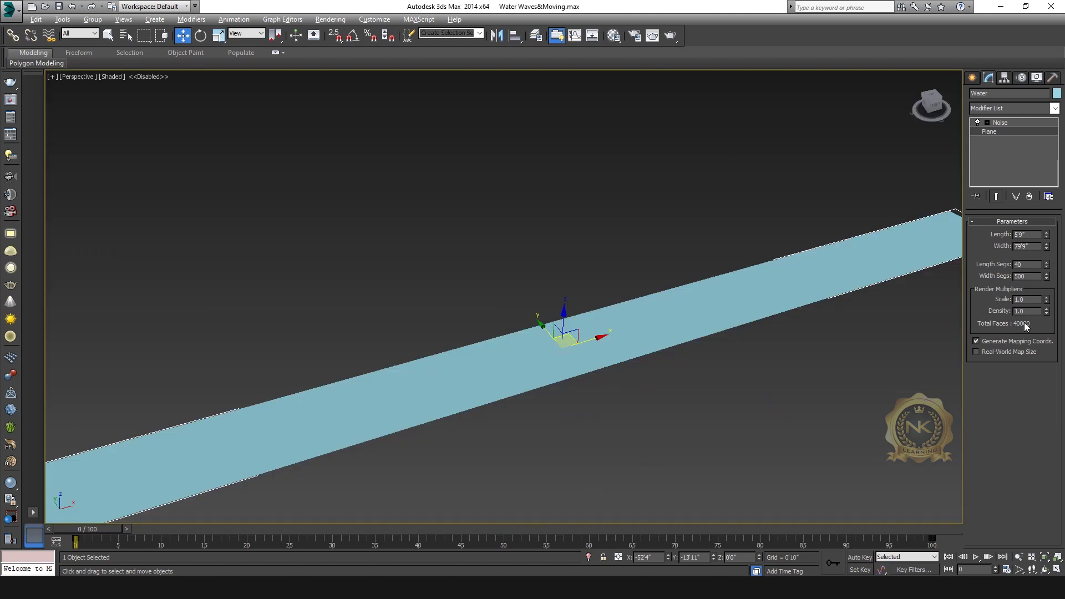
click(1004, 126)
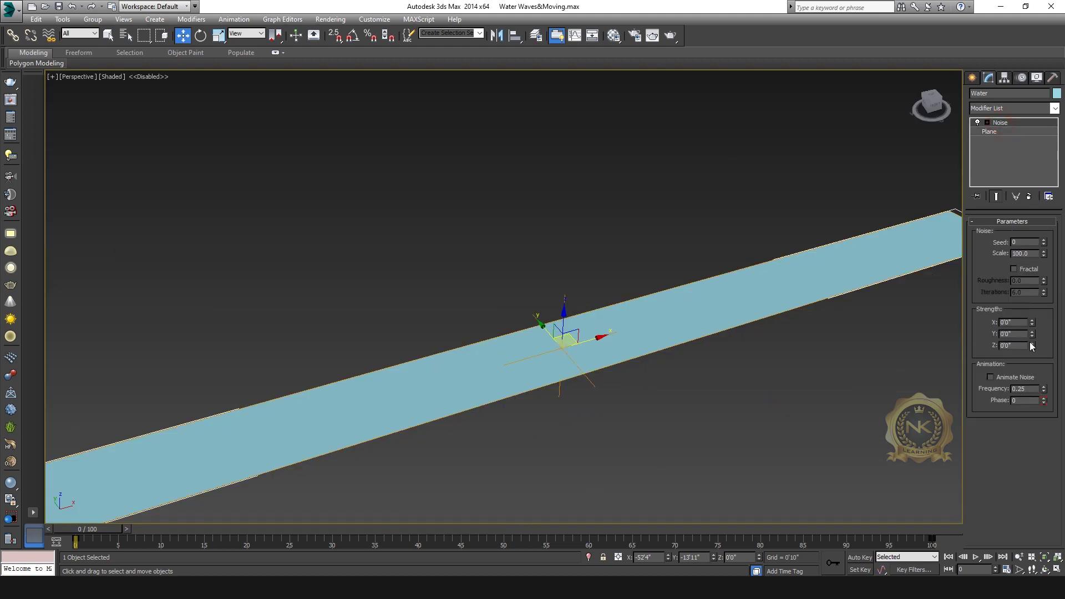
Preview several Noise Z strengths across the views, settling back on 1'0".
click(1008, 123)
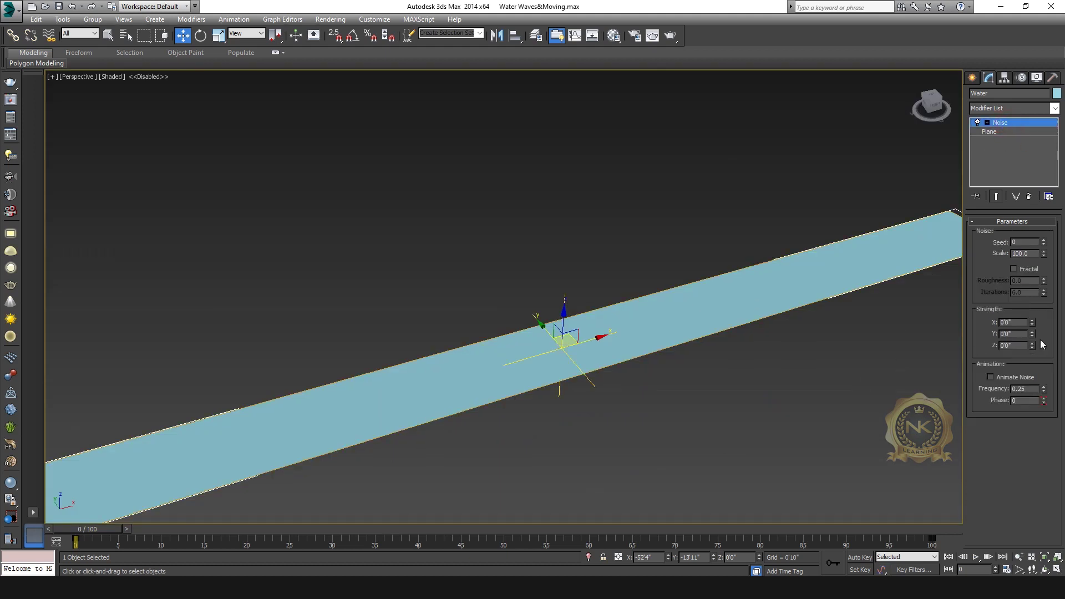
mouse_move(1033, 345)
mouse_down()
mouse_move(1033, 330)
mouse_move(1007, 350)
mouse_move(1021, 347)
mouse_up()
key(alt+w)
key(alt+w)
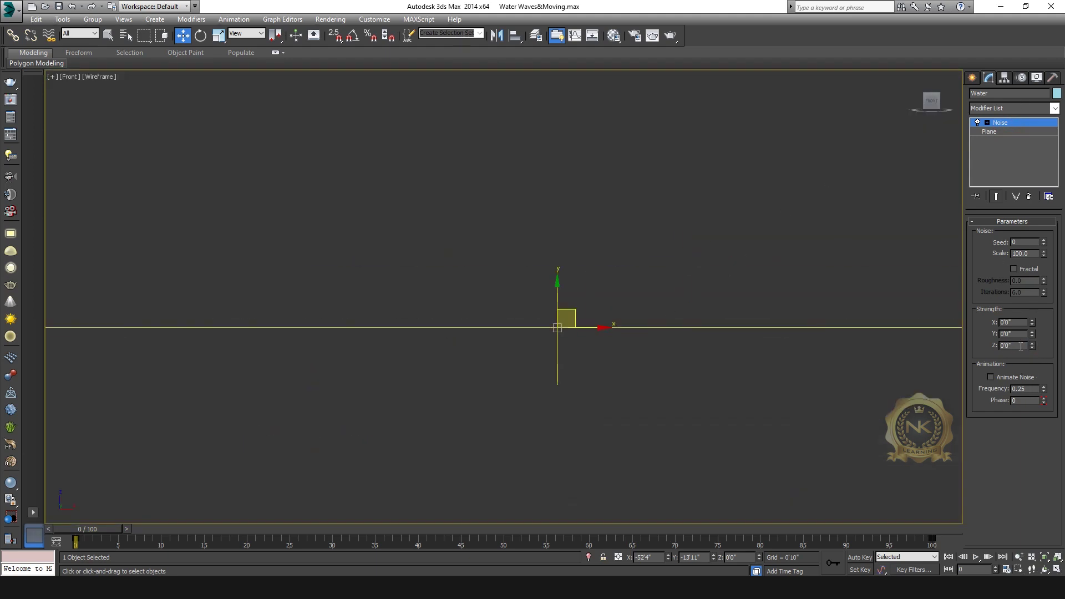
text(1)
key(Return)
key(alt+w)
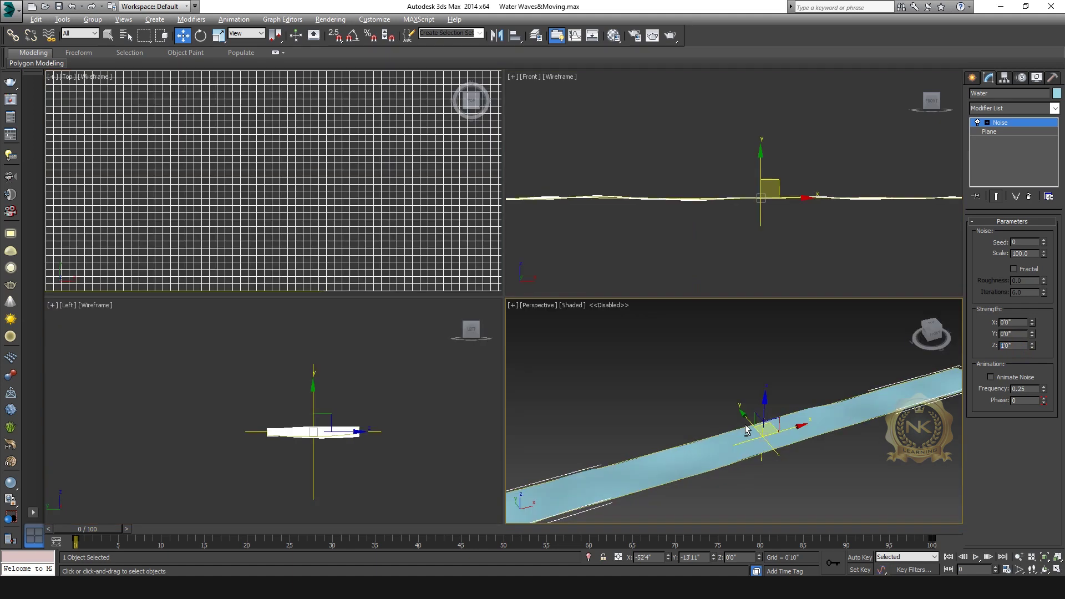
key(alt+w)
drag(1034, 348, 1021, 161)
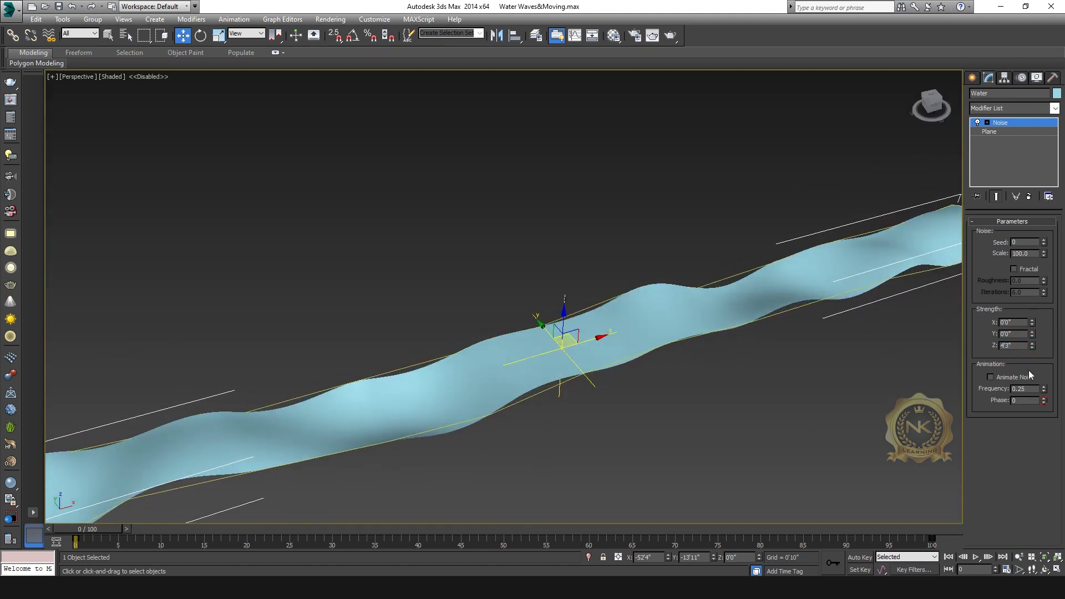
key(ctrl+z)
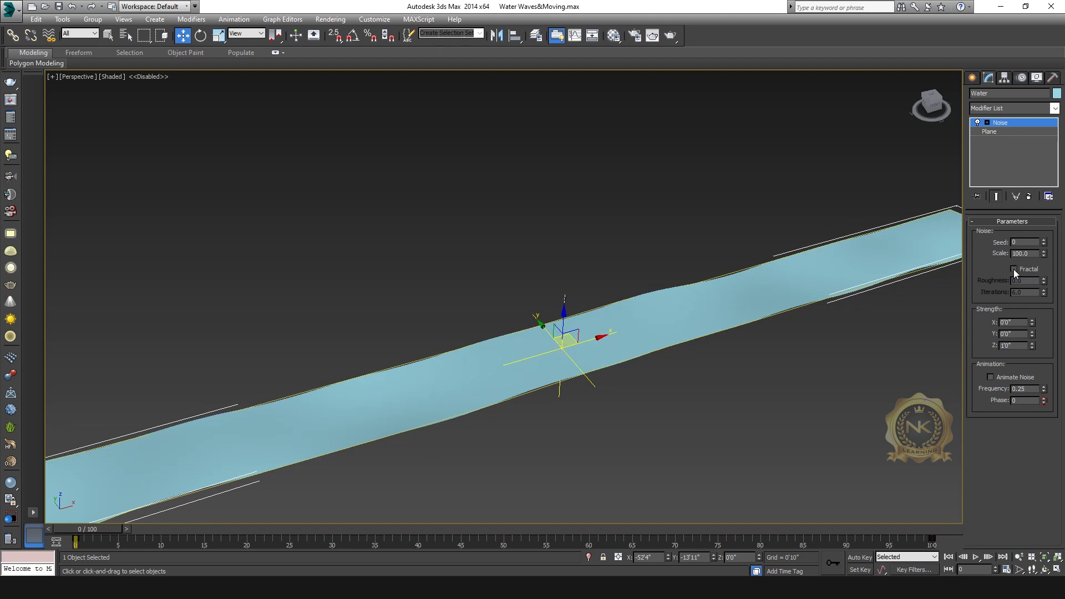
Enable Fractal noise, set Z strength to 0'9" and Y strength to 3'4".
click(1014, 269)
scroll(695, 361, up, 3)
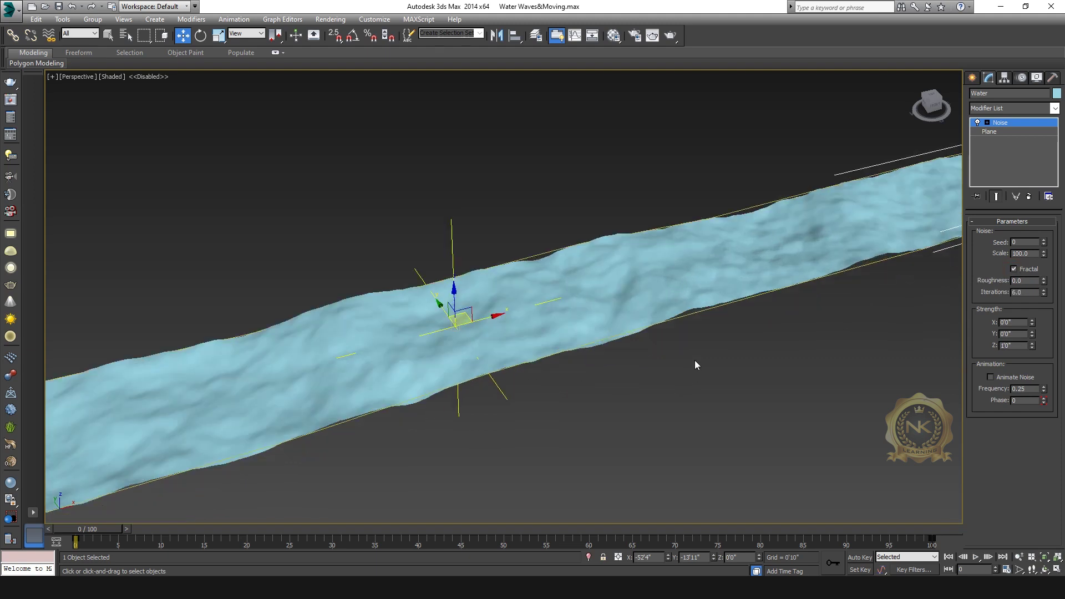
drag(1032, 348, 1022, 73)
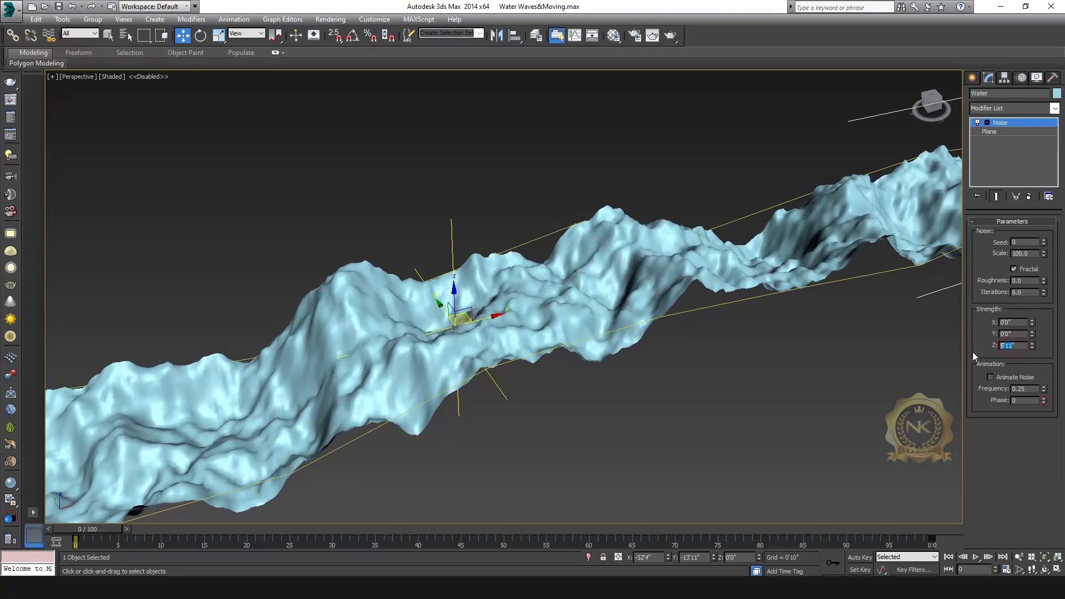
text(9)
key(Return)
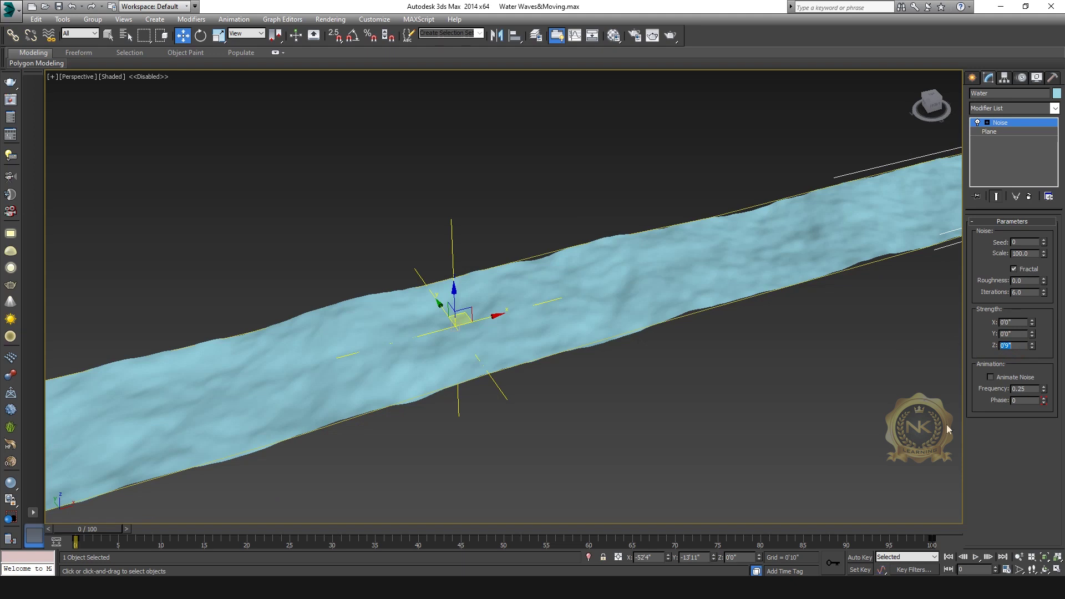
drag(1032, 334, 1026, 505)
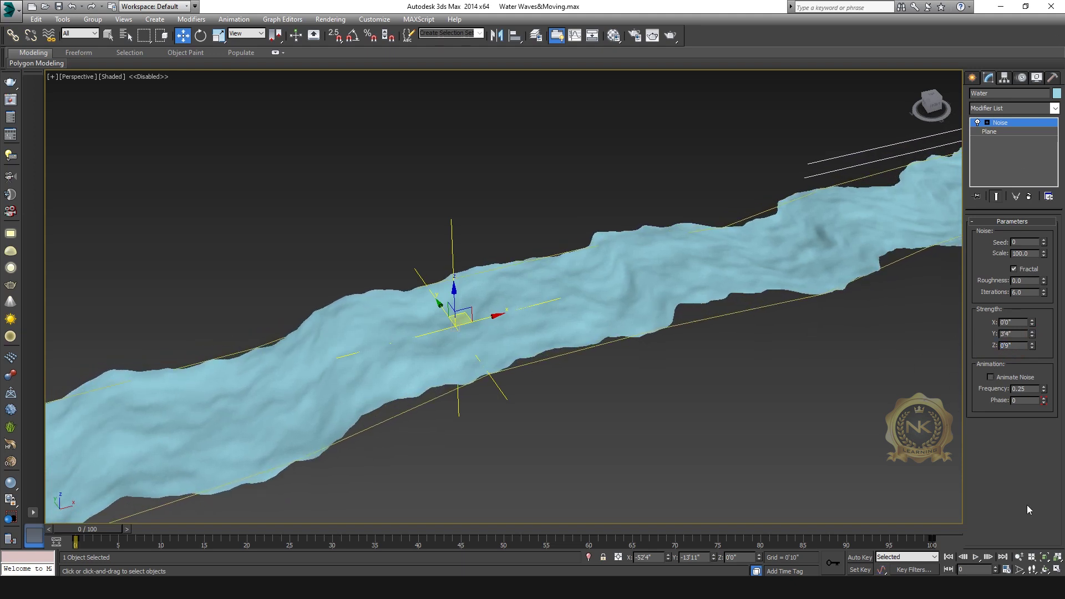
key(alt+w)
key(alt+w)
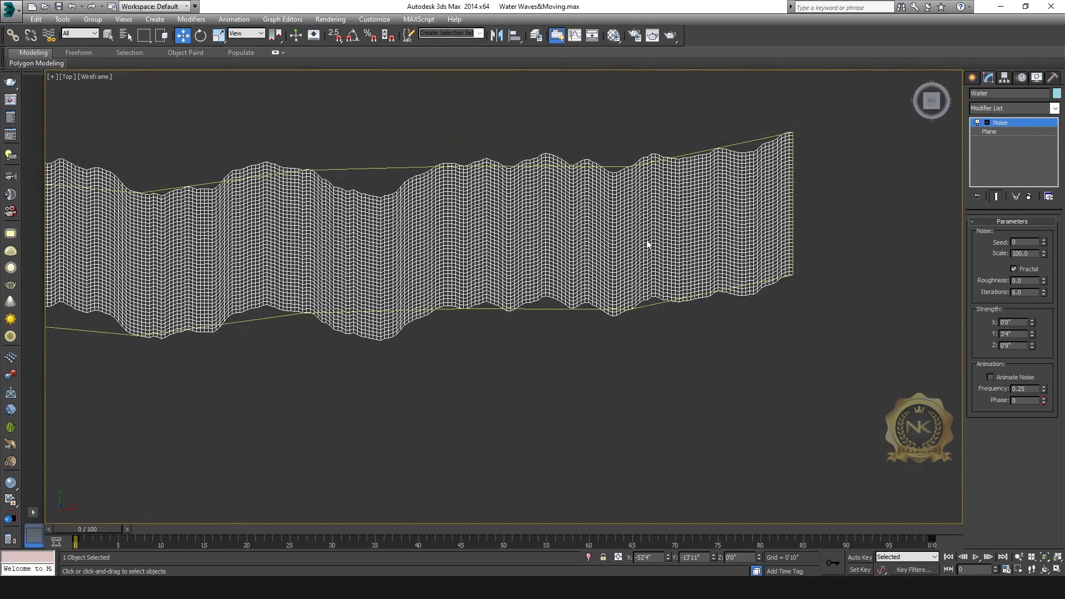
Revert Y strength to 0'0", turn on Animate Noise, and preview playback.
key(ctrl+z)
key(alt+w)
key(alt+w)
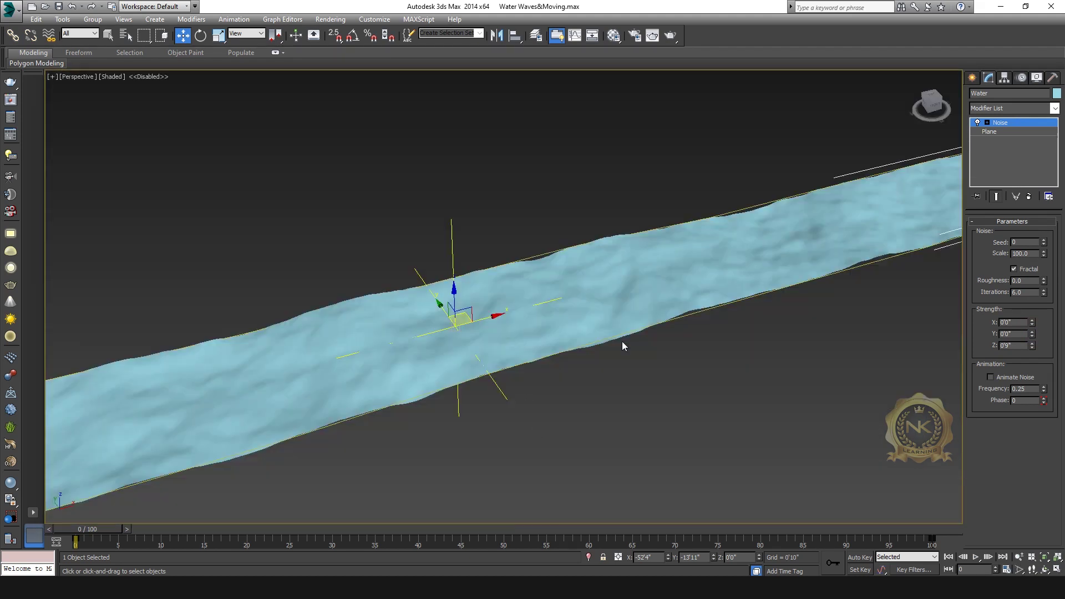
click(991, 378)
click(976, 557)
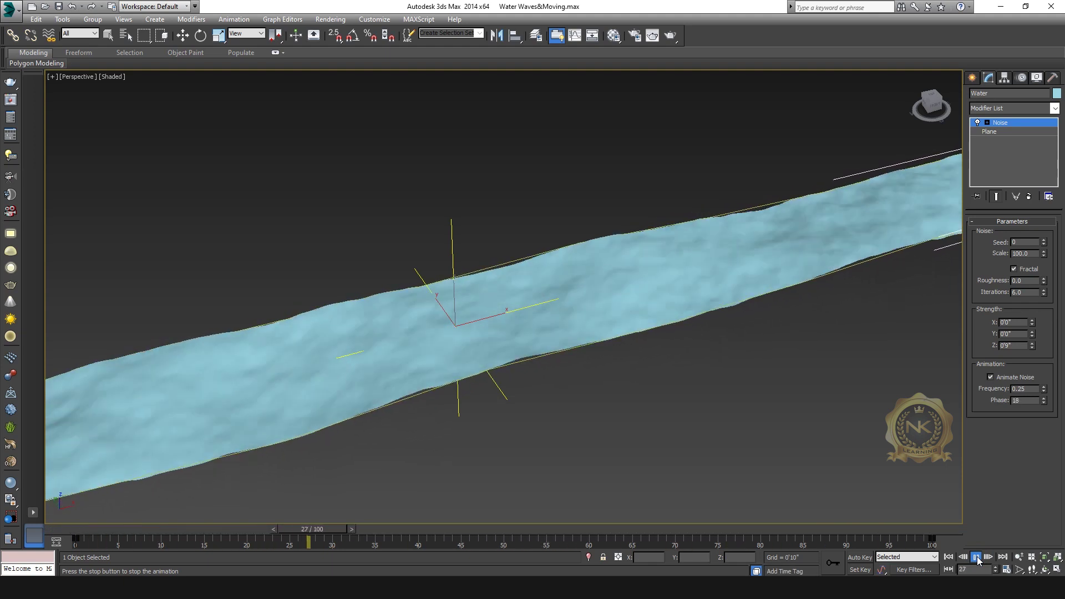
click(976, 557)
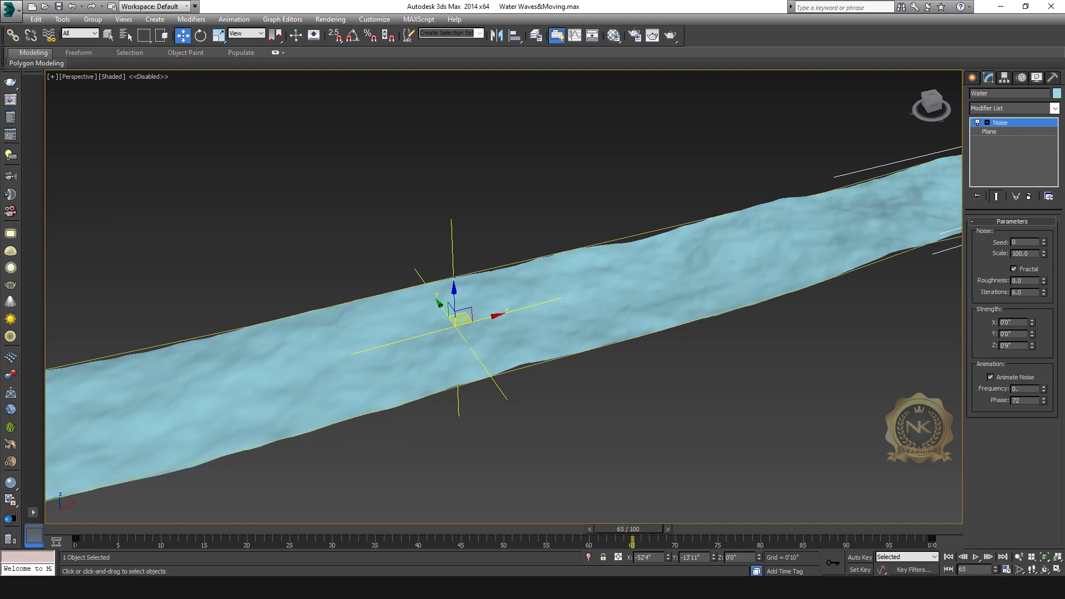
Try noise frequencies 0.05, 0.04, then 0.03, replaying the animation each time.
text(5)
key(Return)
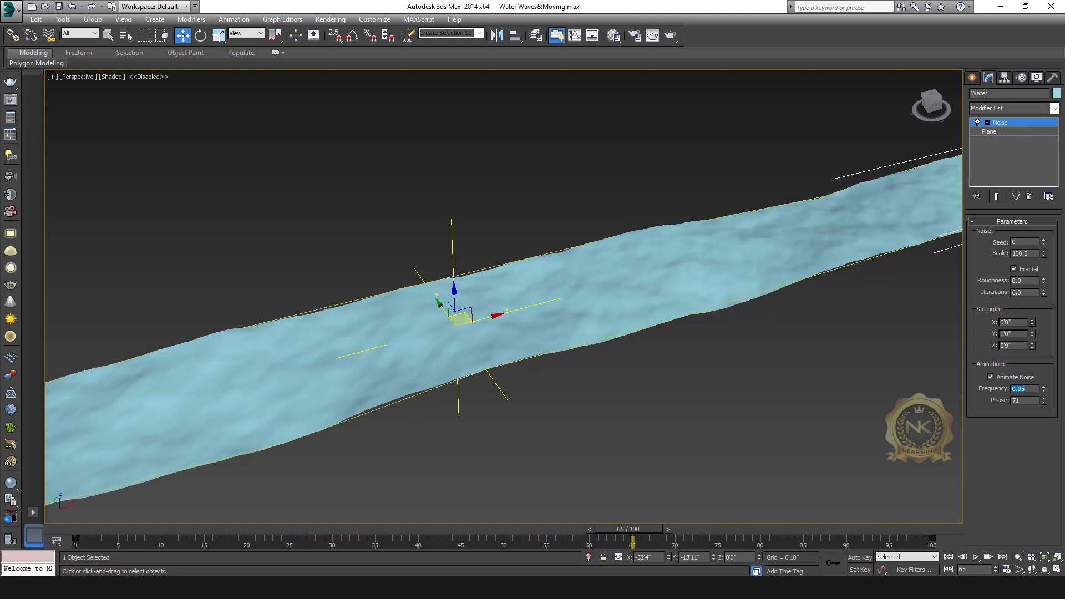
click(978, 558)
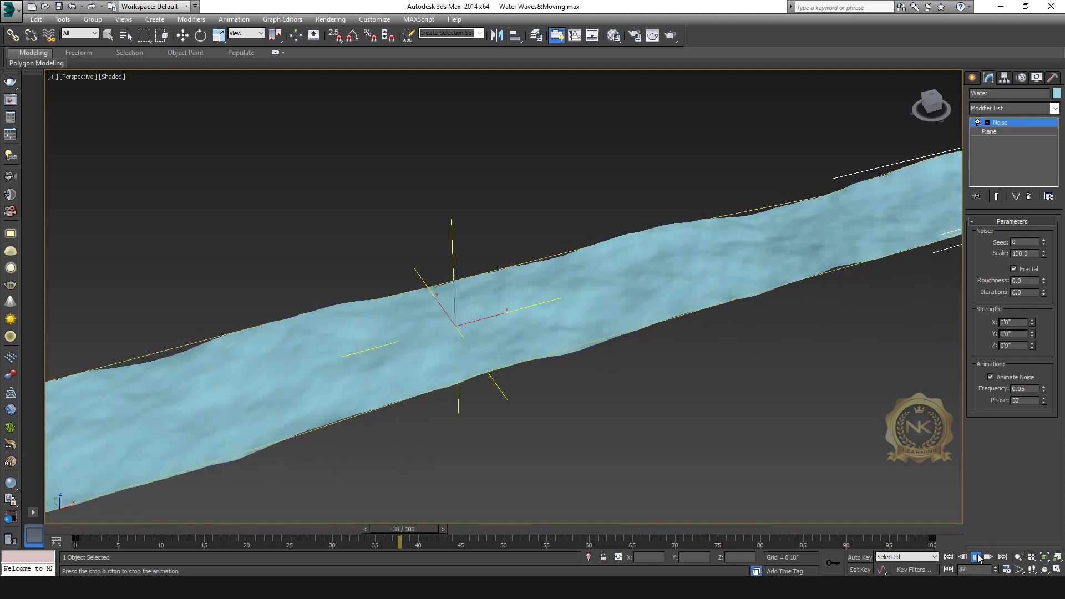
click(977, 558)
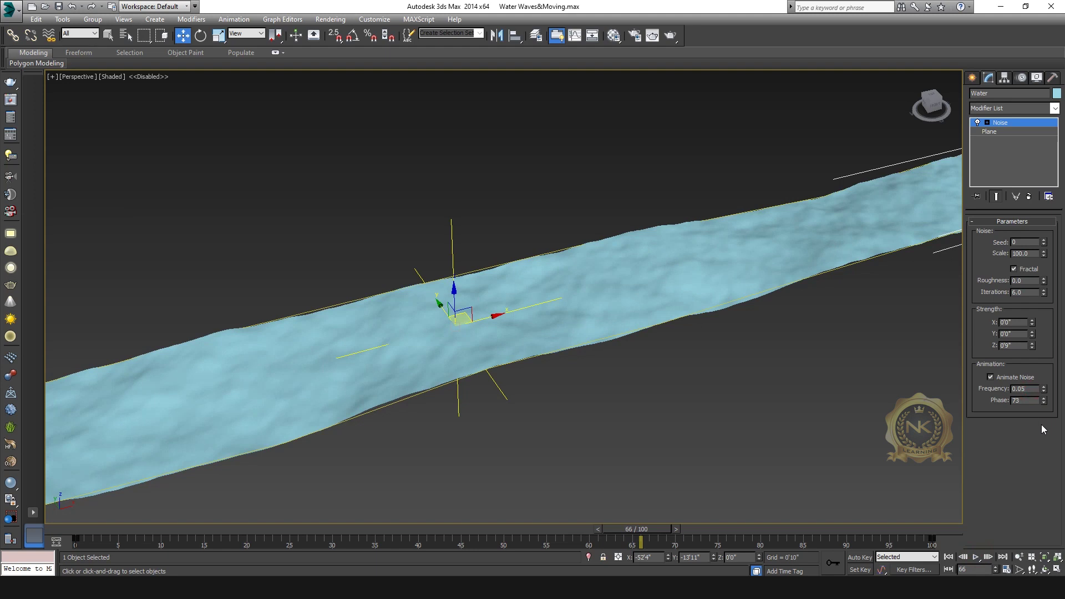
text(0.04)
key(Return)
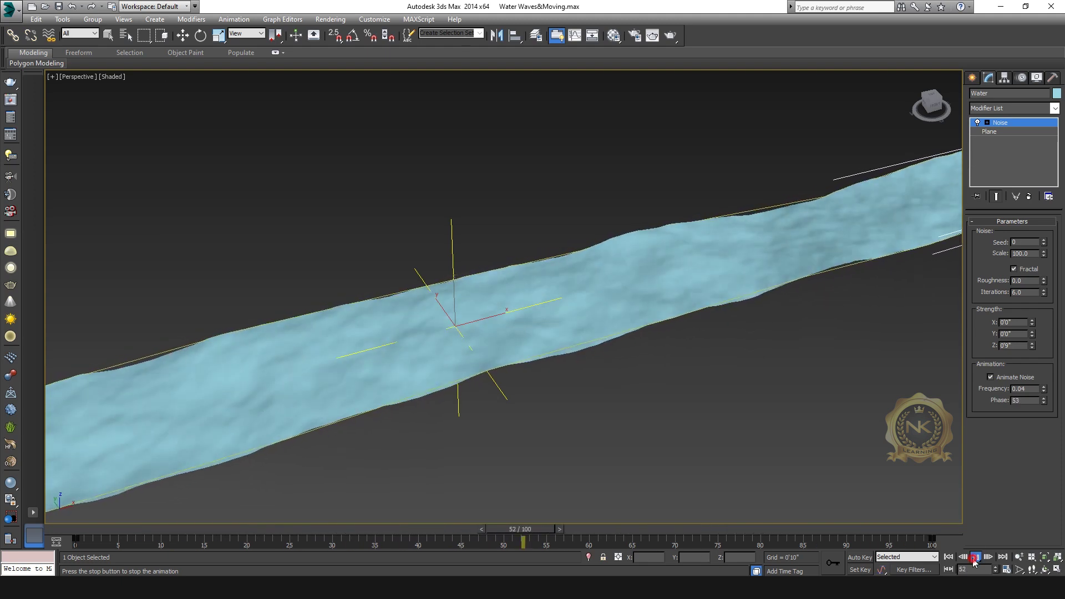
click(975, 558)
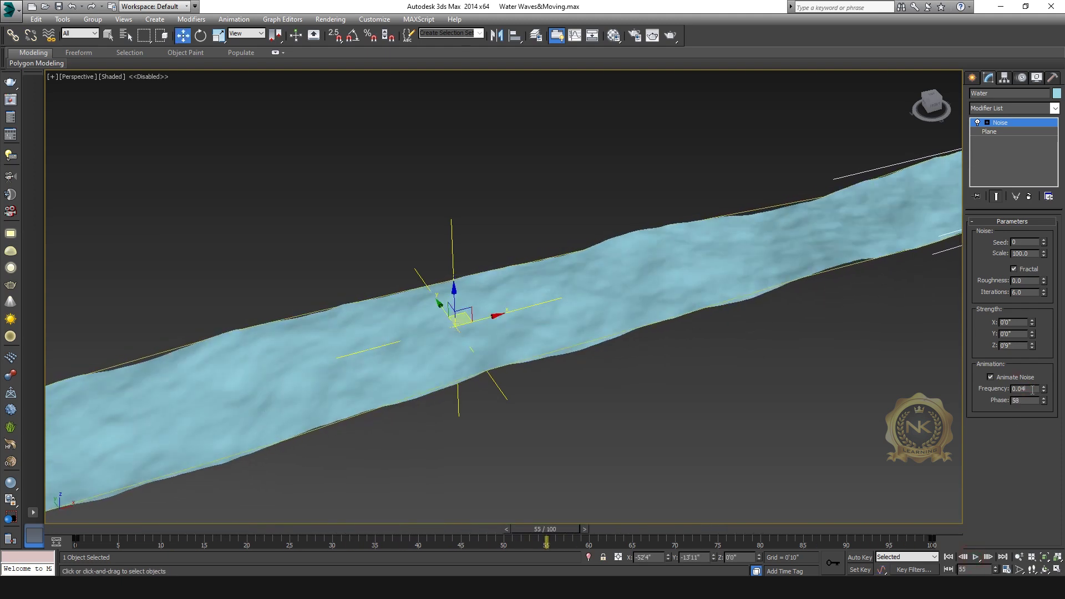
double_click(1033, 389)
text(0.03)
key(Return)
click(976, 559)
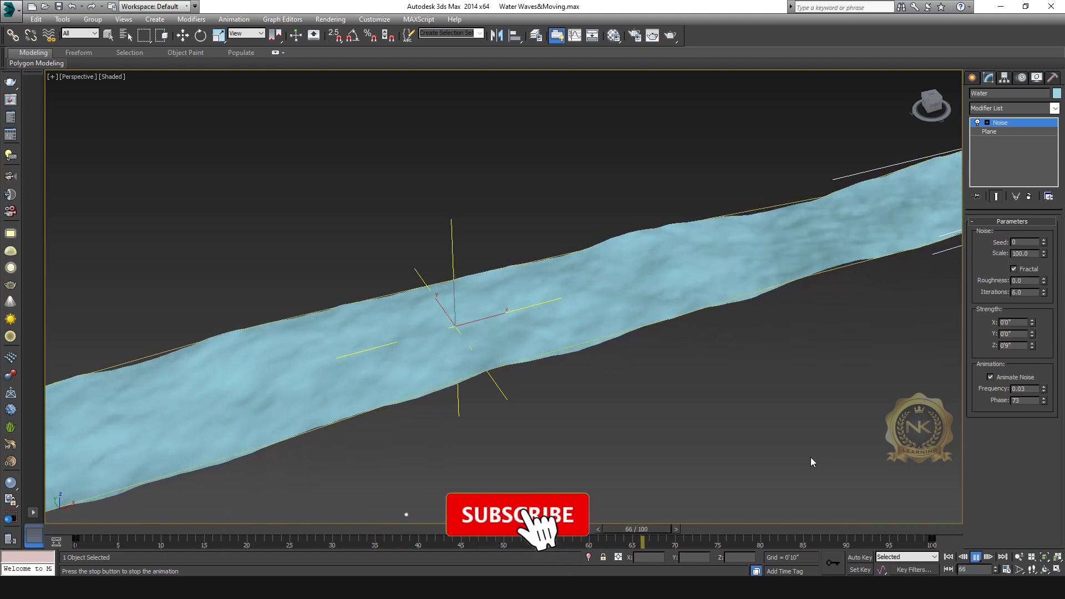
Stop playback, orbit along the water, and undo a trial Noise gizmo shift along X.
click(976, 558)
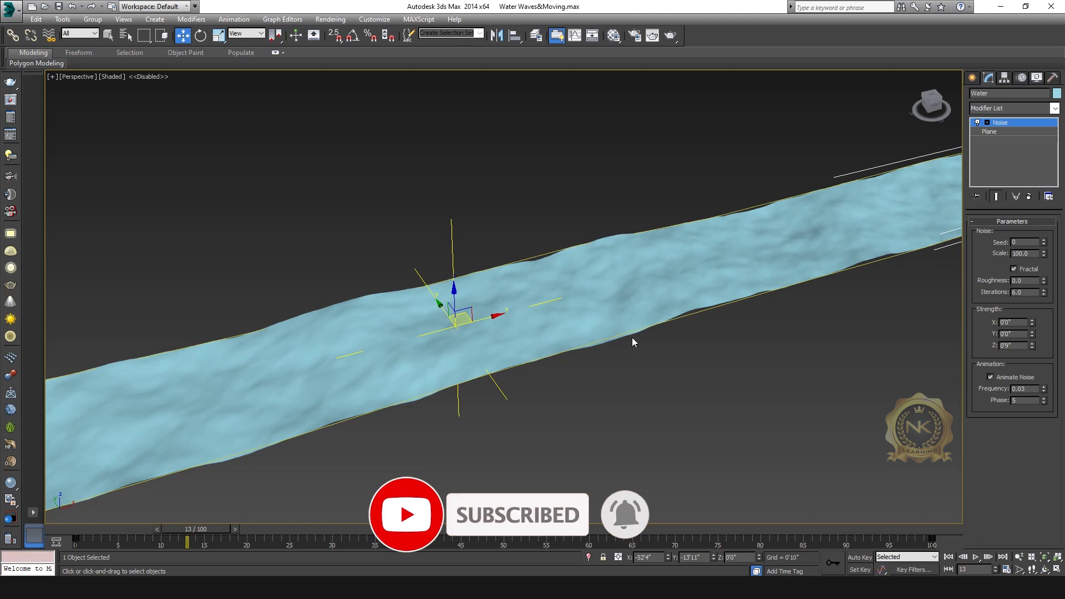
alt+middle_drag(721, 280, 564, 322)
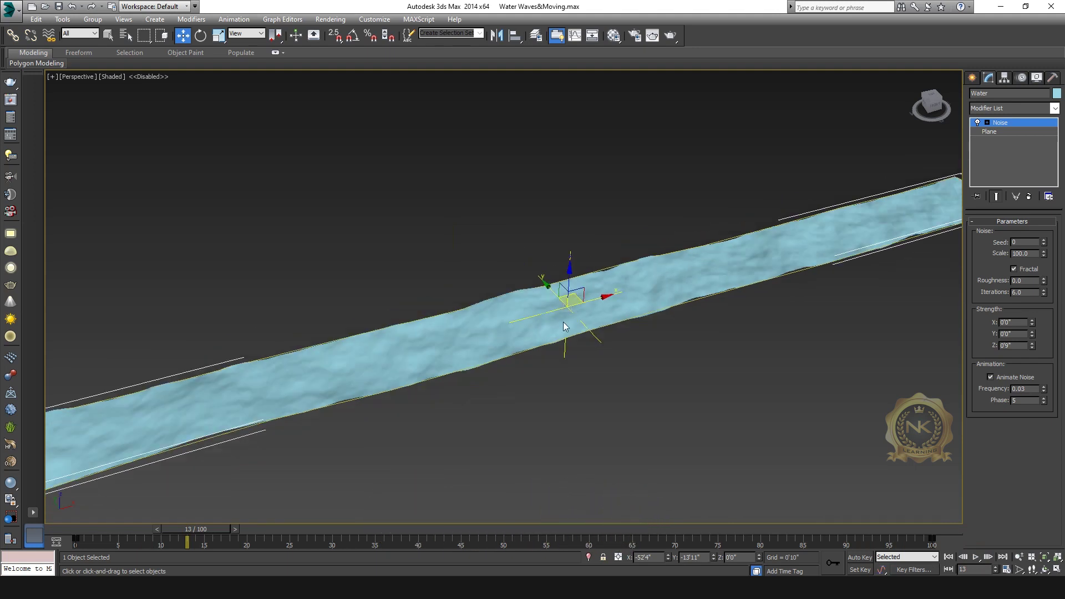
alt+middle_drag(634, 287, 641, 337)
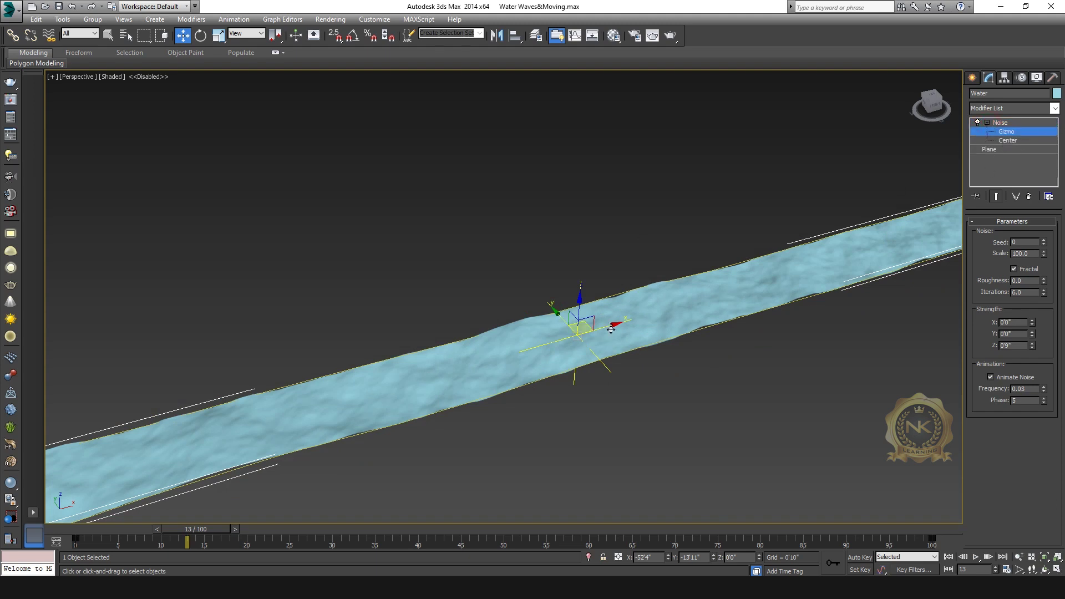
scroll(610, 329, down, 3)
drag(624, 327, 843, 254)
key(ctrl+z)
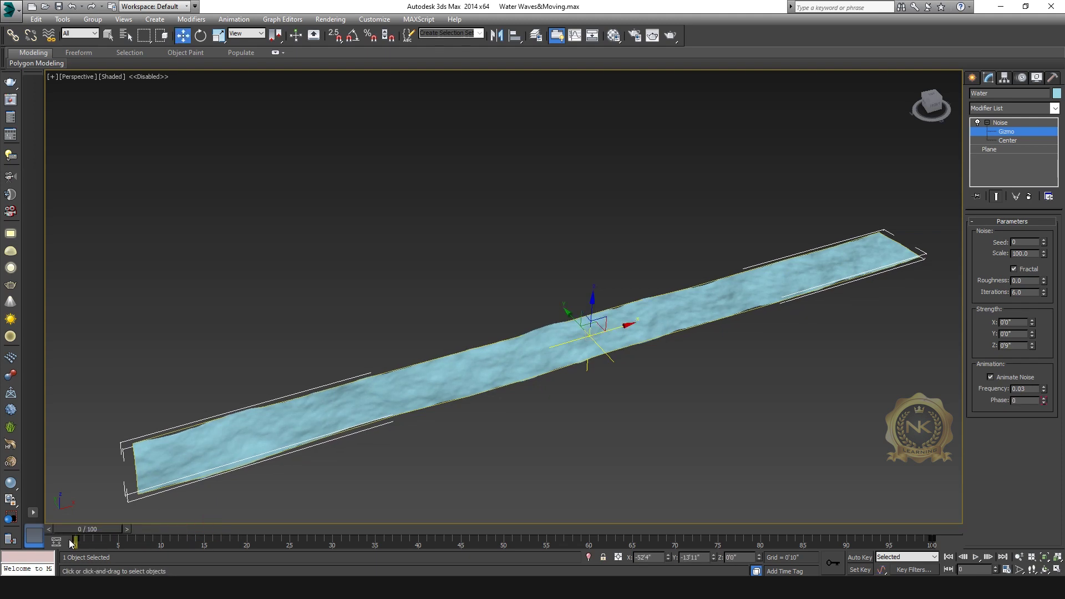
With Auto Key on, move the Noise gizmo along X toward the plane's far end at frame 100, then preview.
click(857, 557)
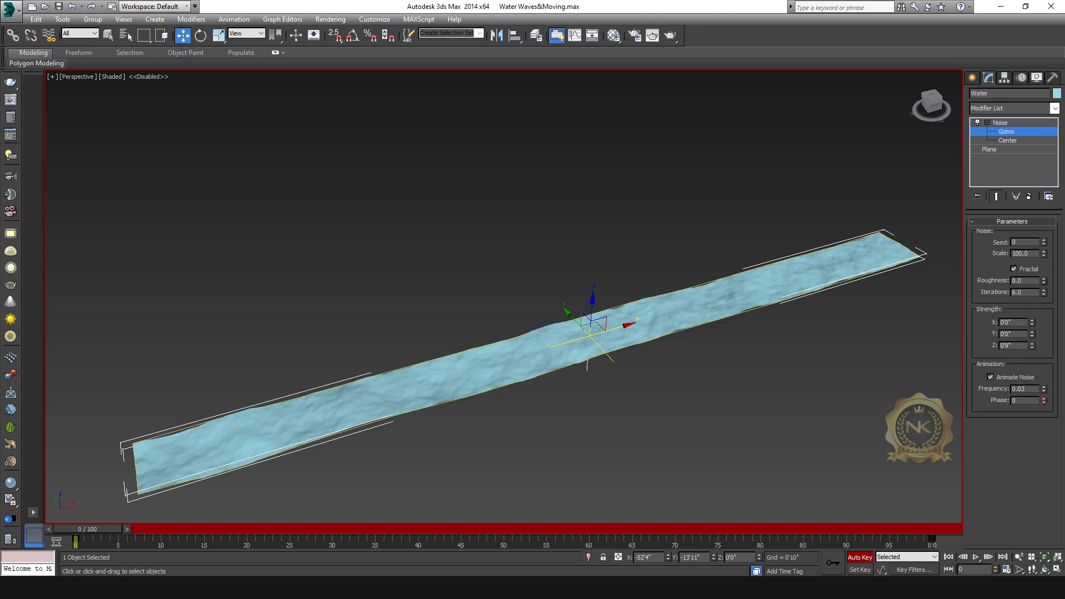
drag(210, 534, 870, 514)
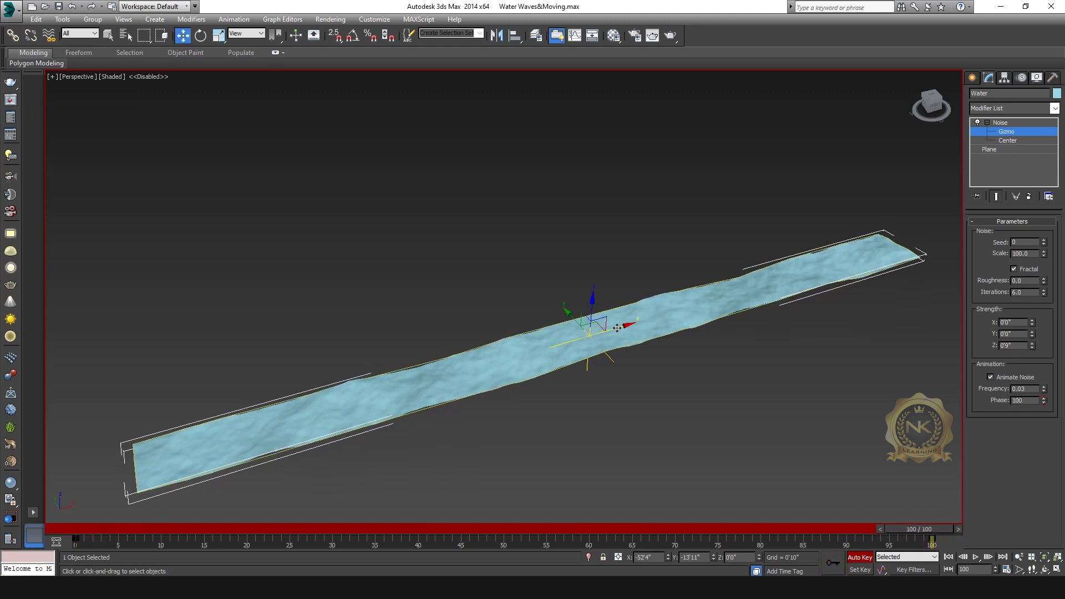
drag(629, 325, 929, 237)
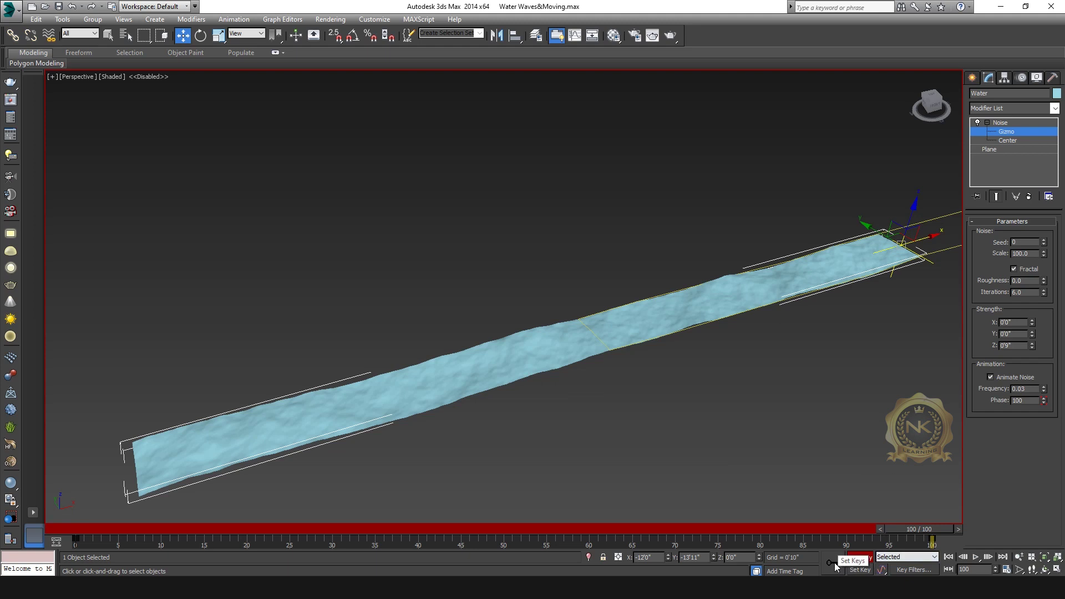
click(975, 558)
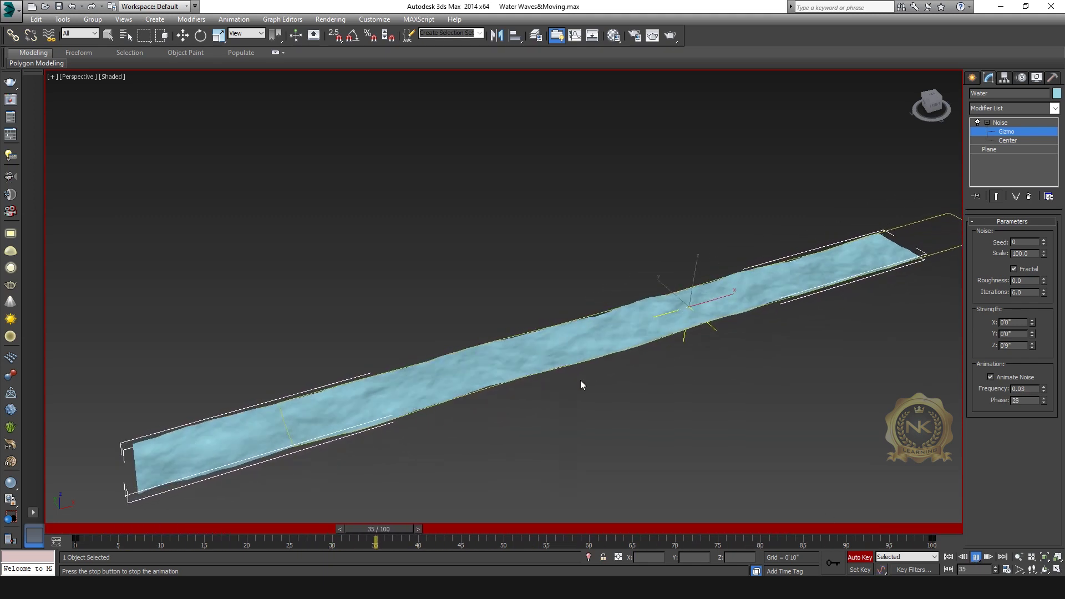
scroll(598, 381, up, 5)
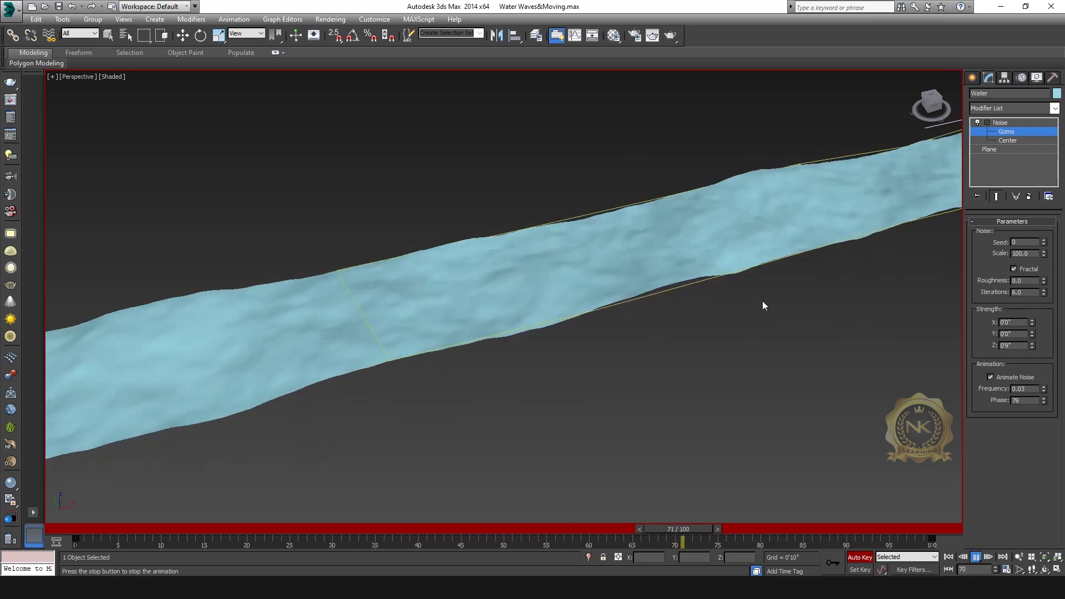
key(slash)
Turn Auto Key off, unhide the grass, plants and stone curbs, and preview through the camera.
key(n)
key(w)
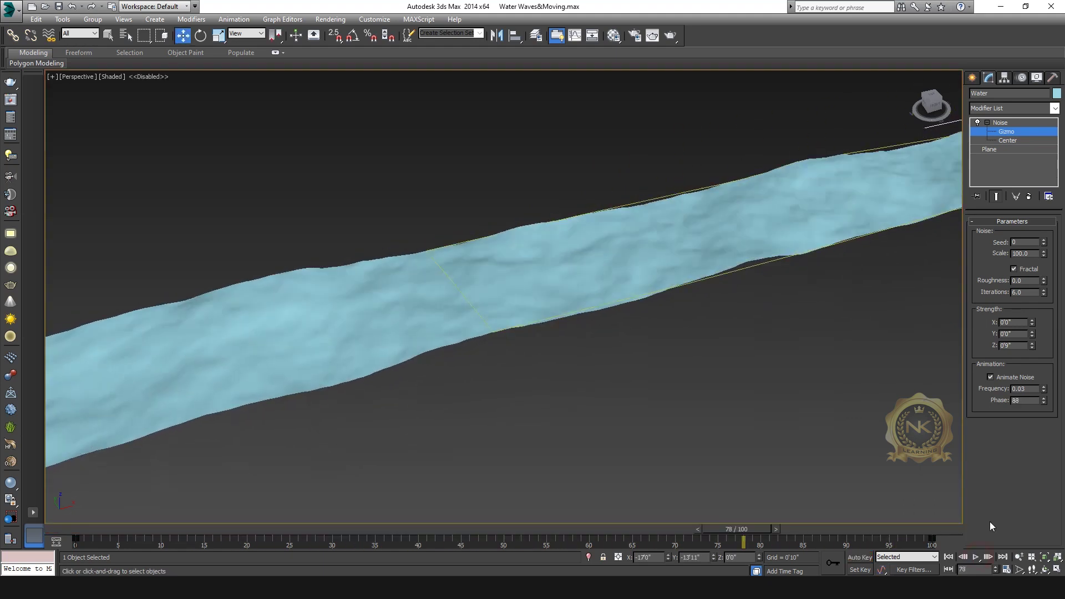
click(1036, 78)
click(1041, 404)
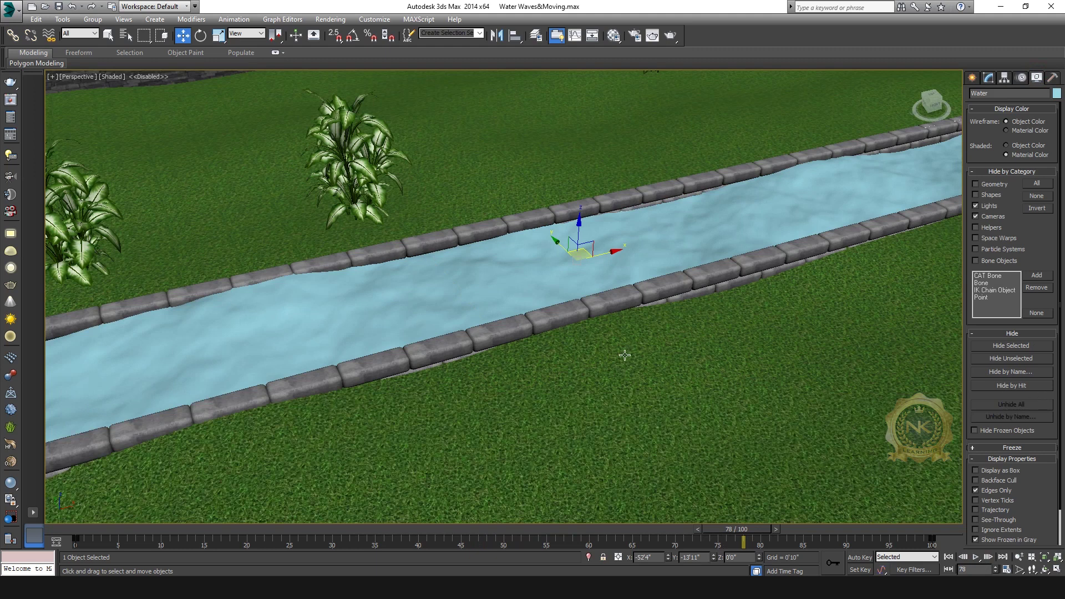
key(c)
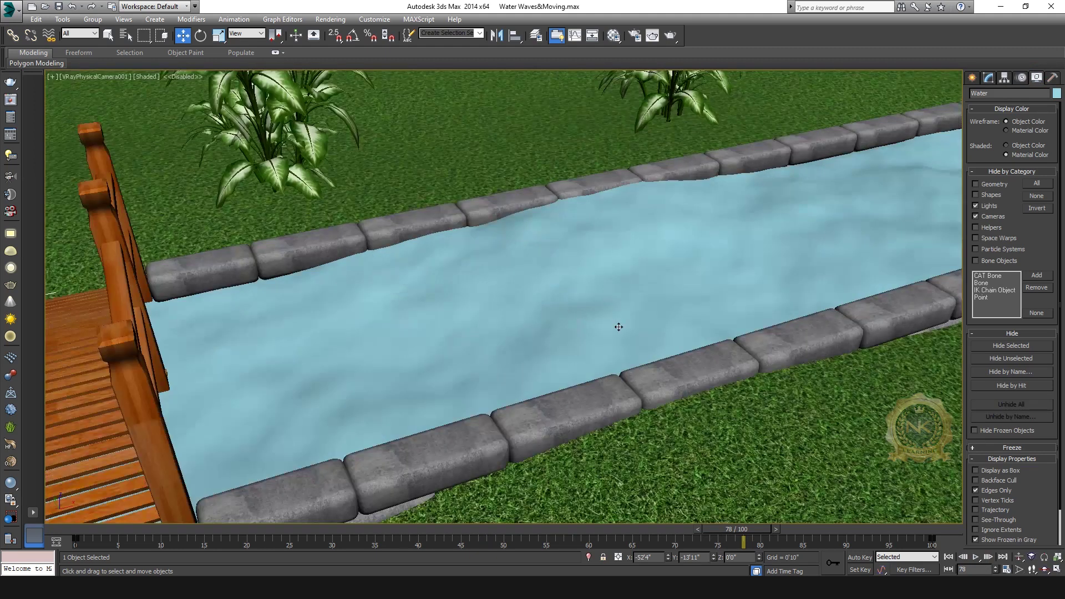
click(976, 556)
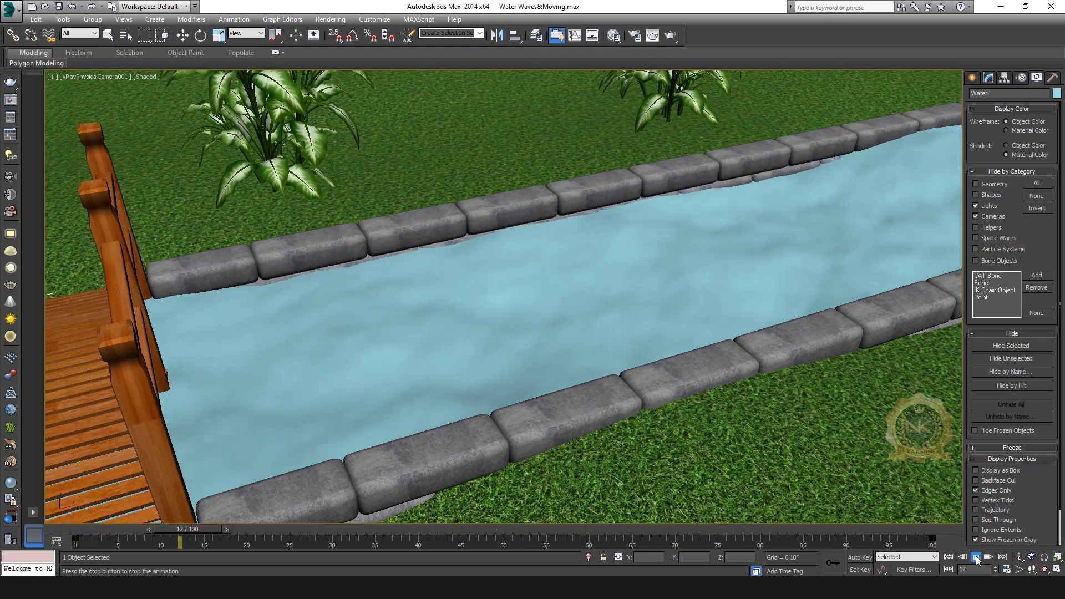
click(977, 556)
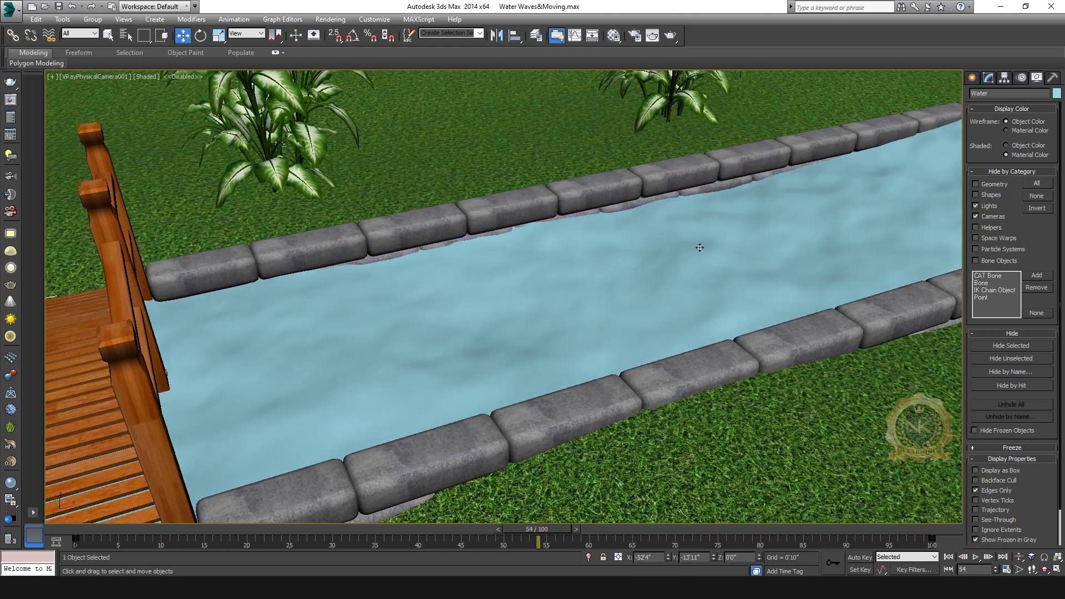
In the Left view, lower the water plane slightly below the bridge, then replay the animation.
key(alt+w)
right_click(726, 191)
key(alt+w)
key(l)
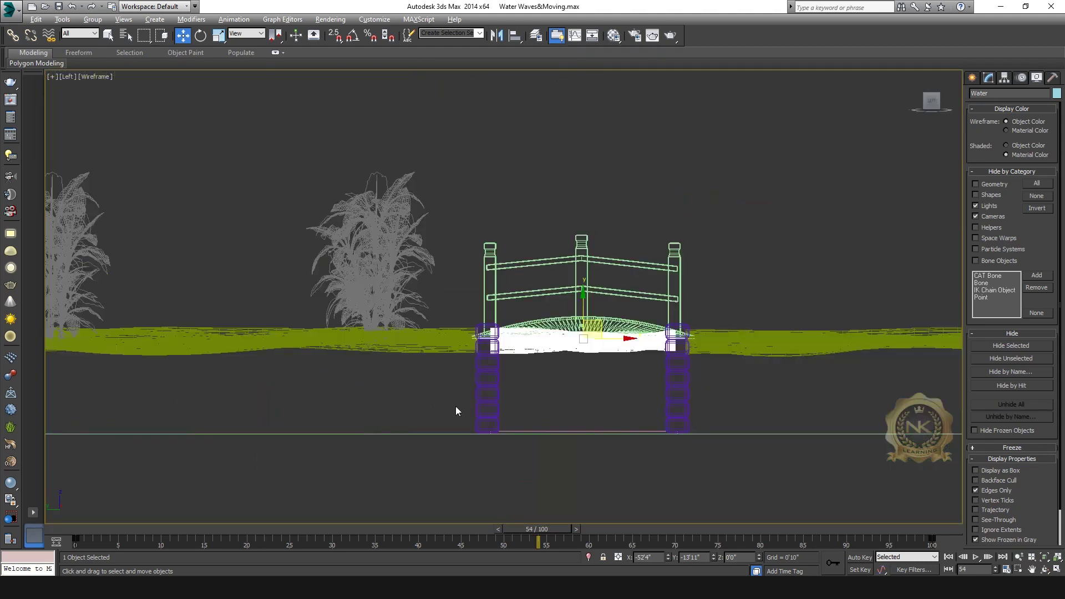
scroll(625, 341, up, 5)
middle_drag(709, 281, 587, 248)
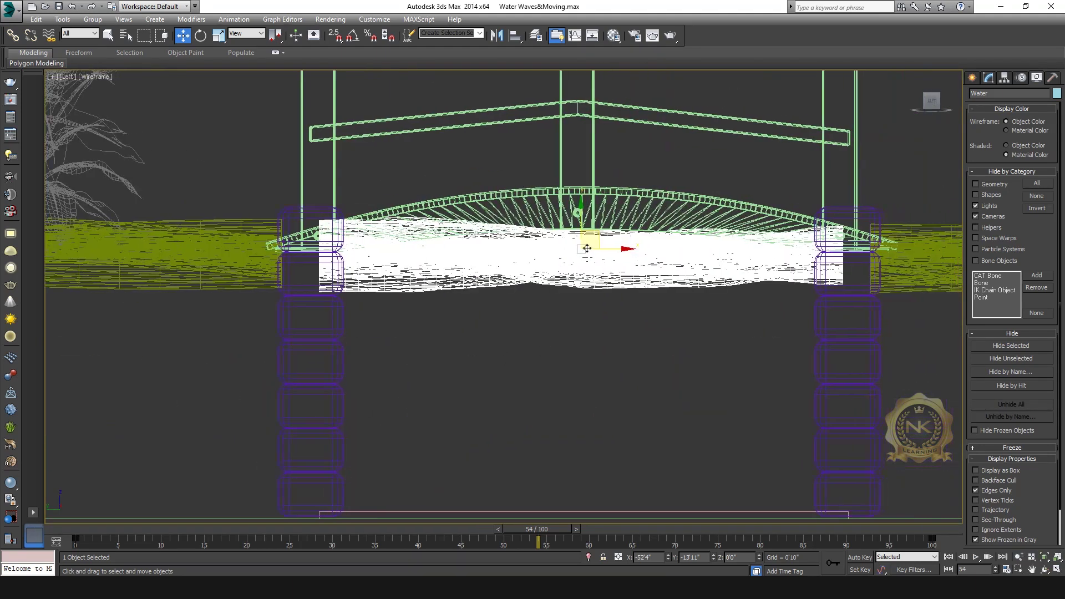
drag(582, 219, 579, 235)
key(alt+w)
key(alt+w)
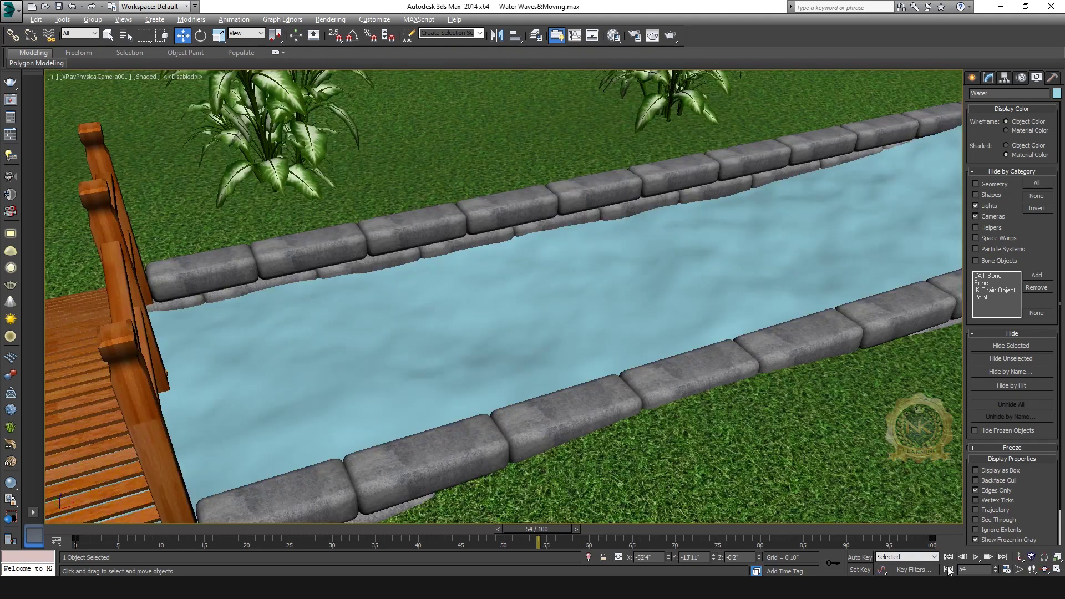
click(976, 557)
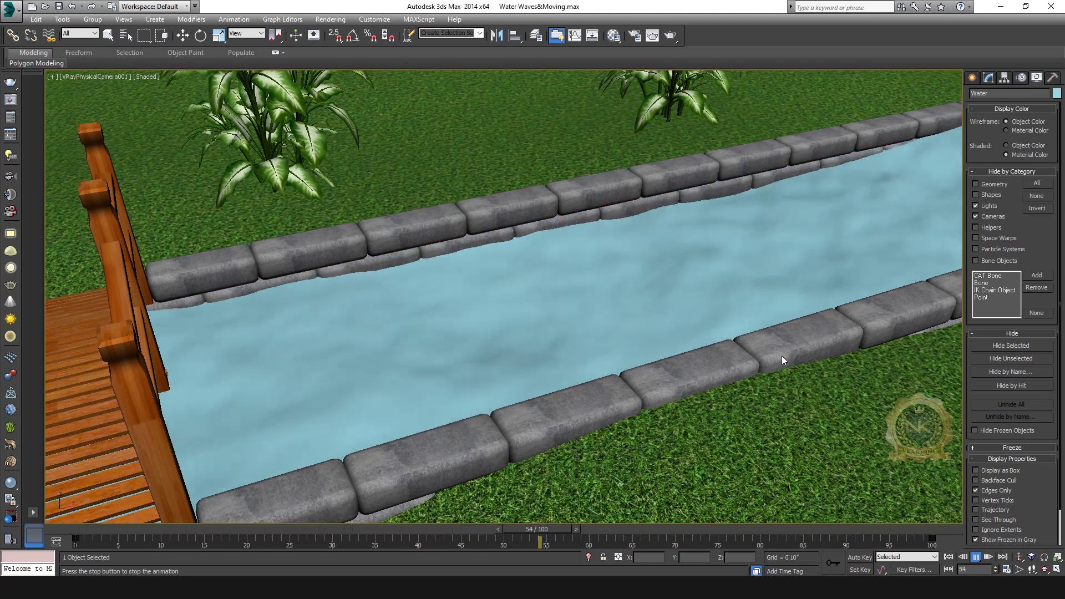
Set the animation End Time to 300 frames in Time Configuration.
key(w)
key(d)
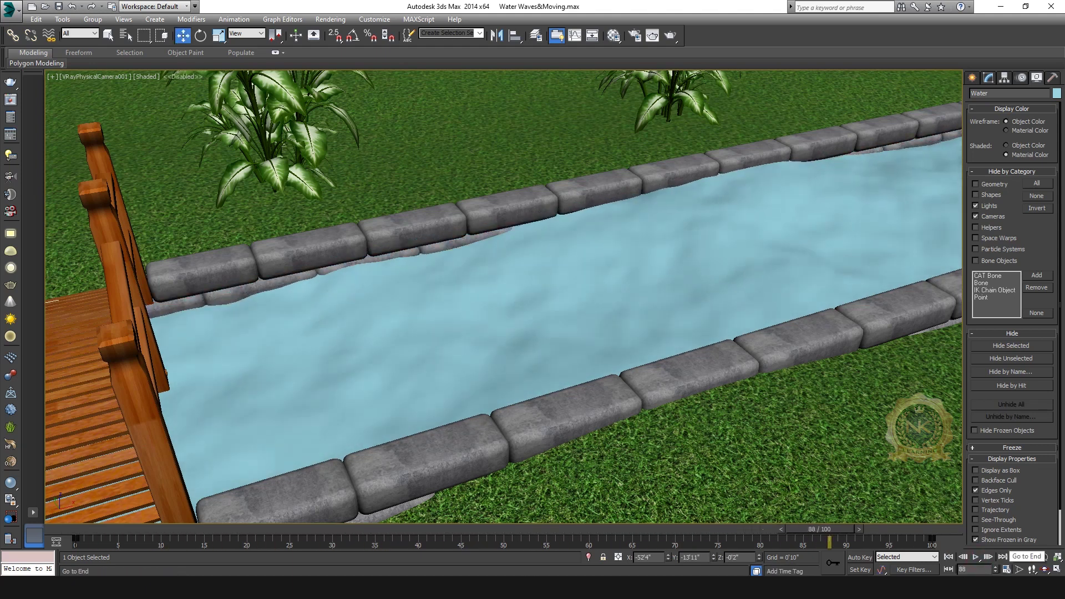
click(1006, 569)
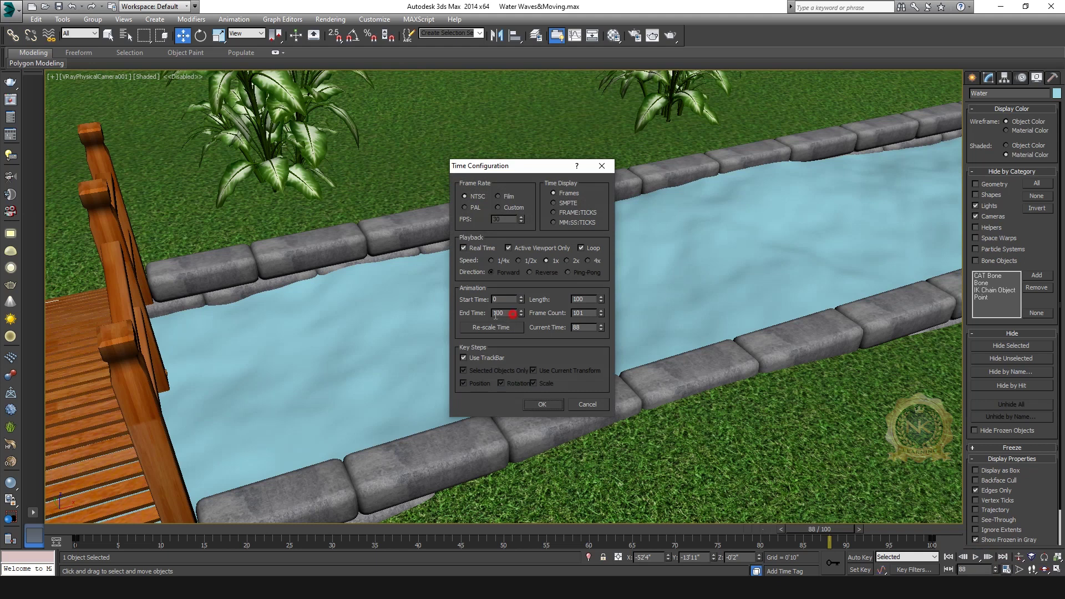
text(300)
key(Return)
click(543, 404)
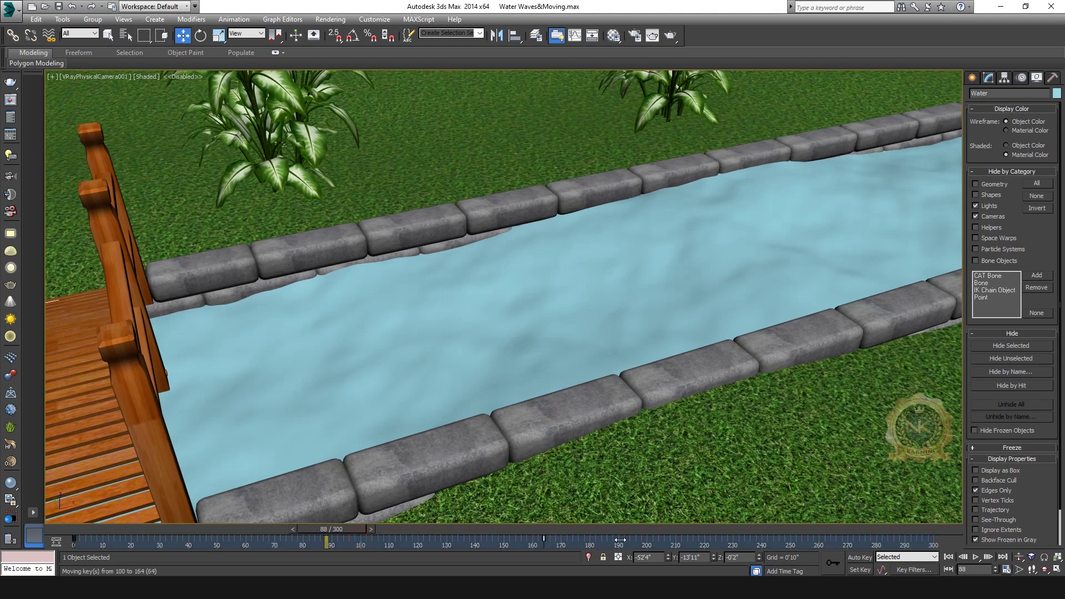
Move the water's end keyframe from frame 100 to 300 and play from frame 0.
drag(934, 538, 935, 538)
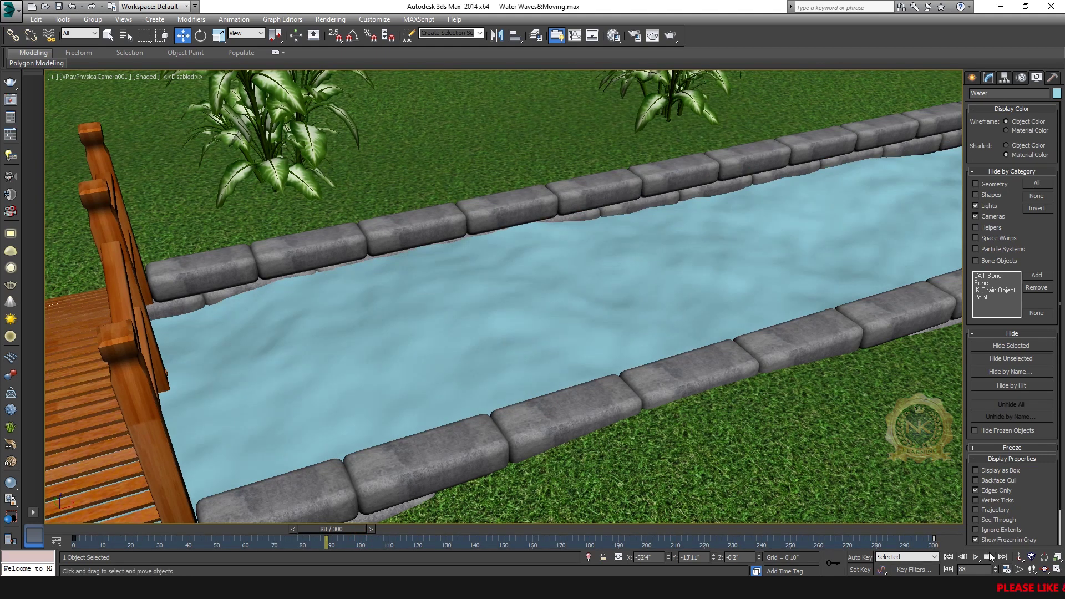
drag(337, 530, 11, 522)
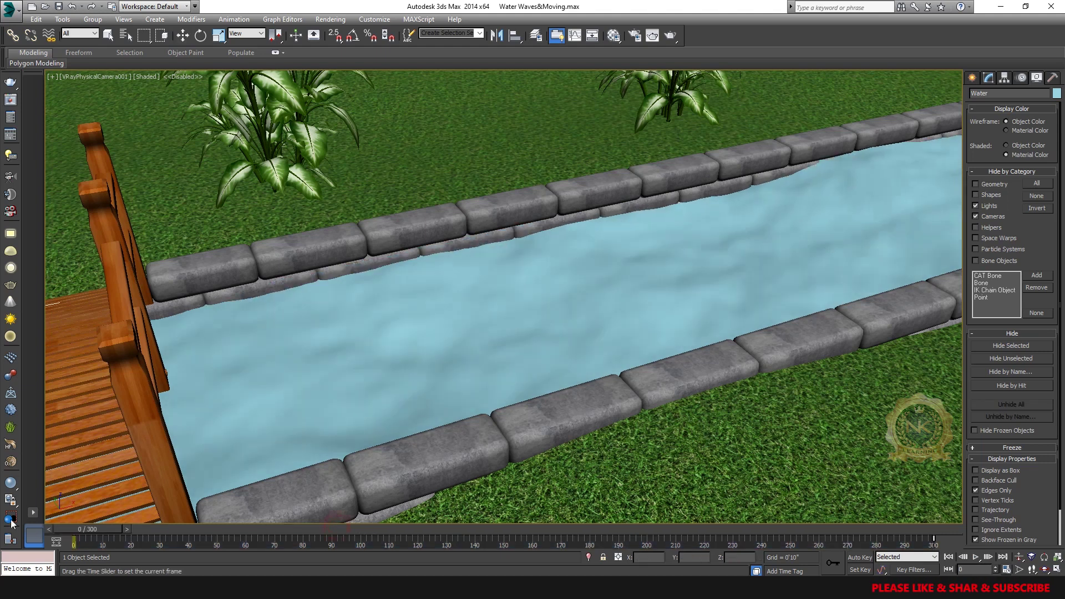
click(976, 557)
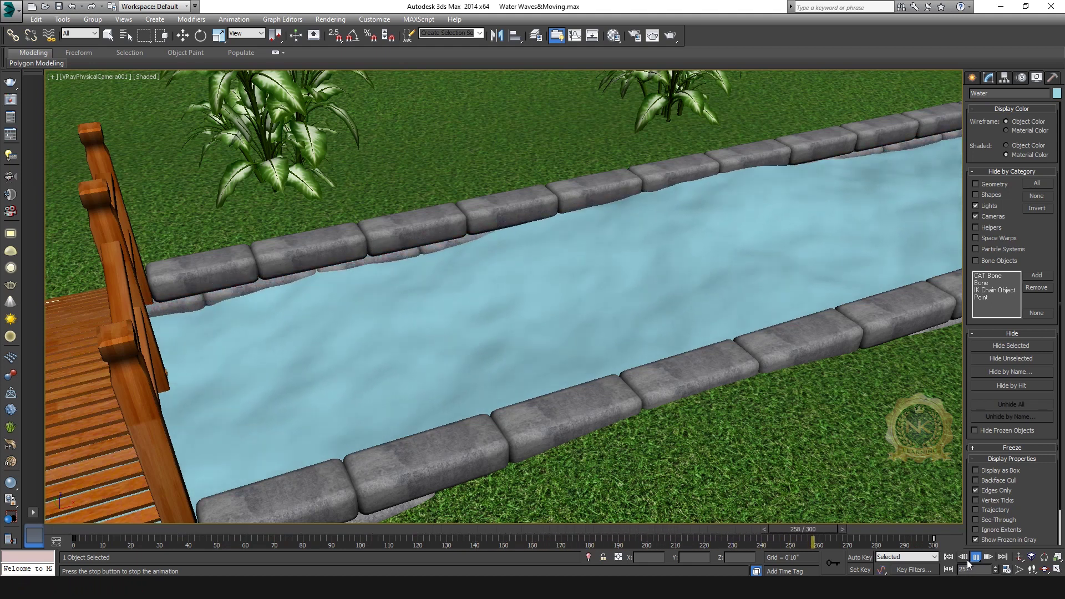
Try Noise Z strengths of 1'0" and 0'6", settling on 0'9", previewing each in playback.
click(976, 556)
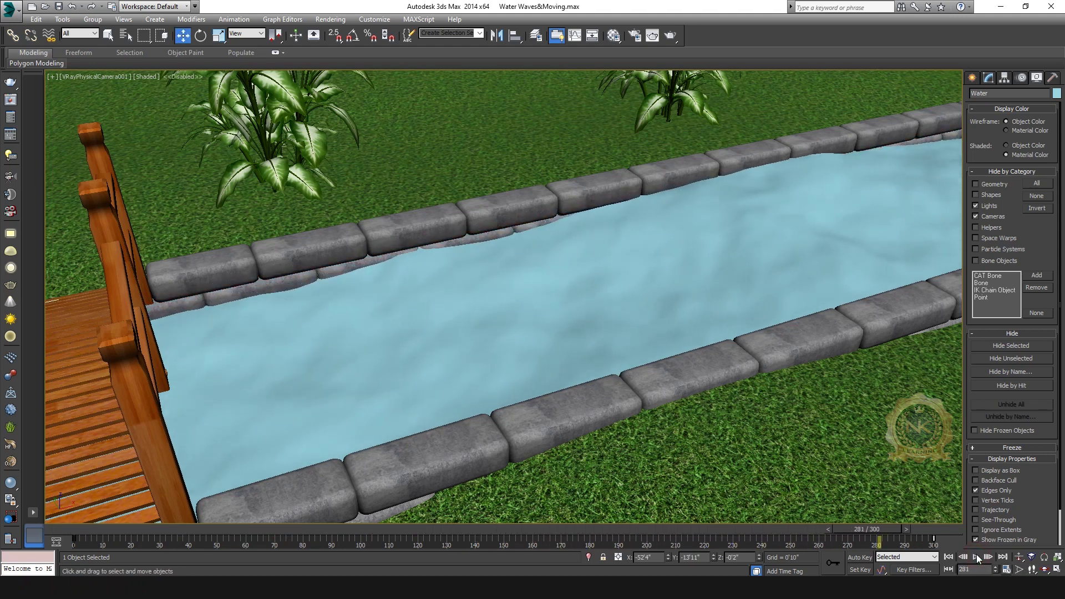
click(989, 78)
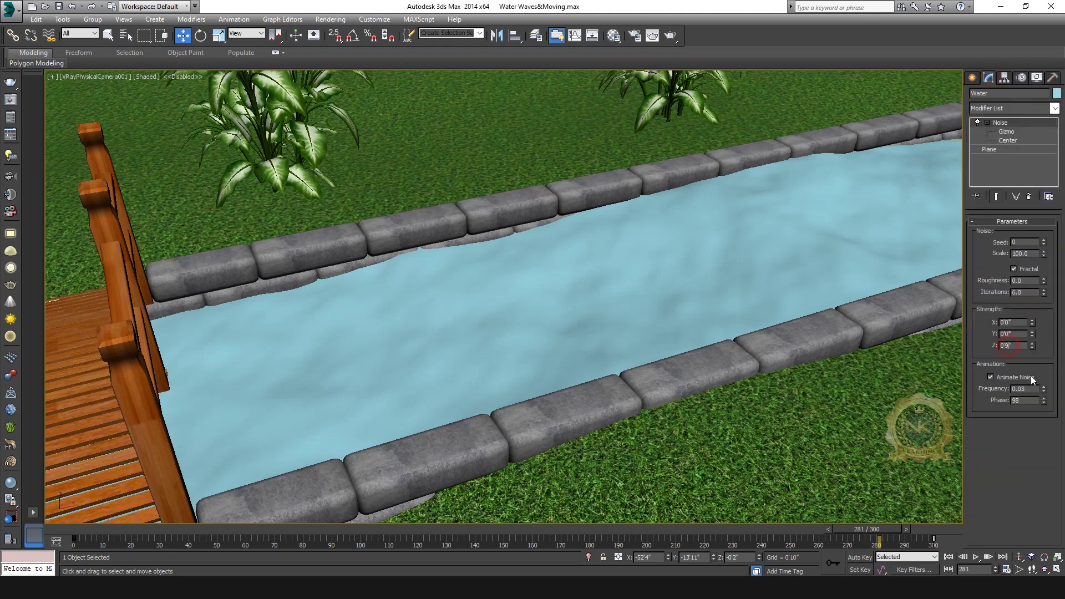
text(1)
key(Return)
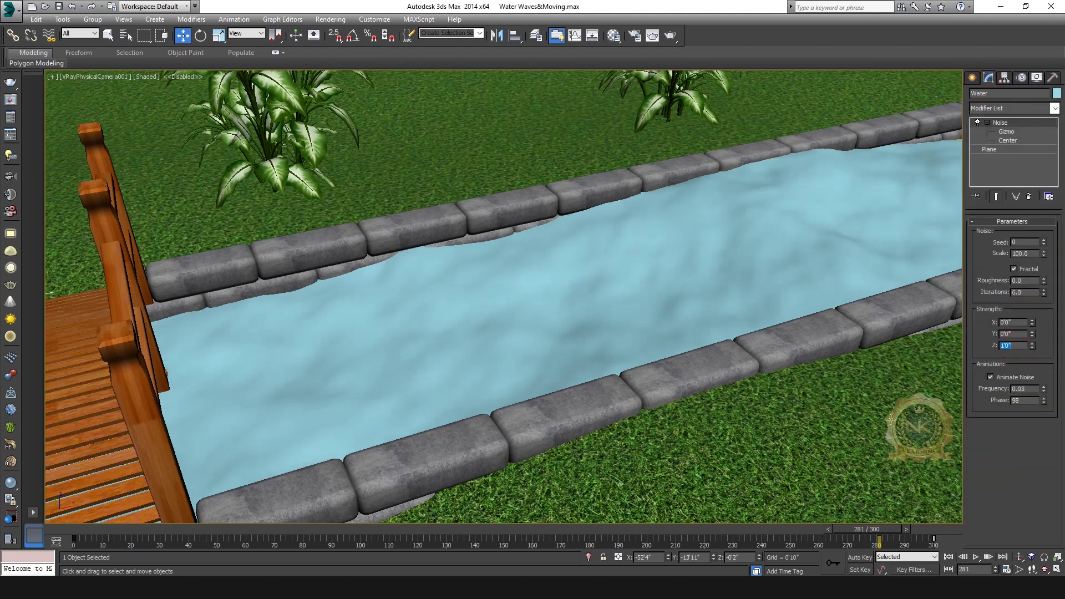
click(976, 556)
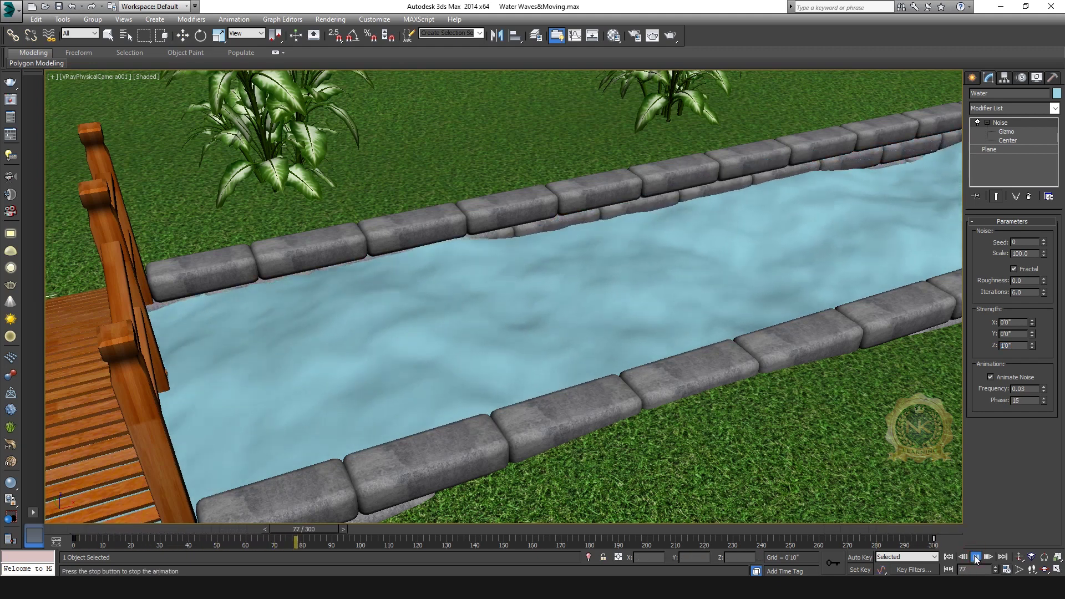
click(976, 556)
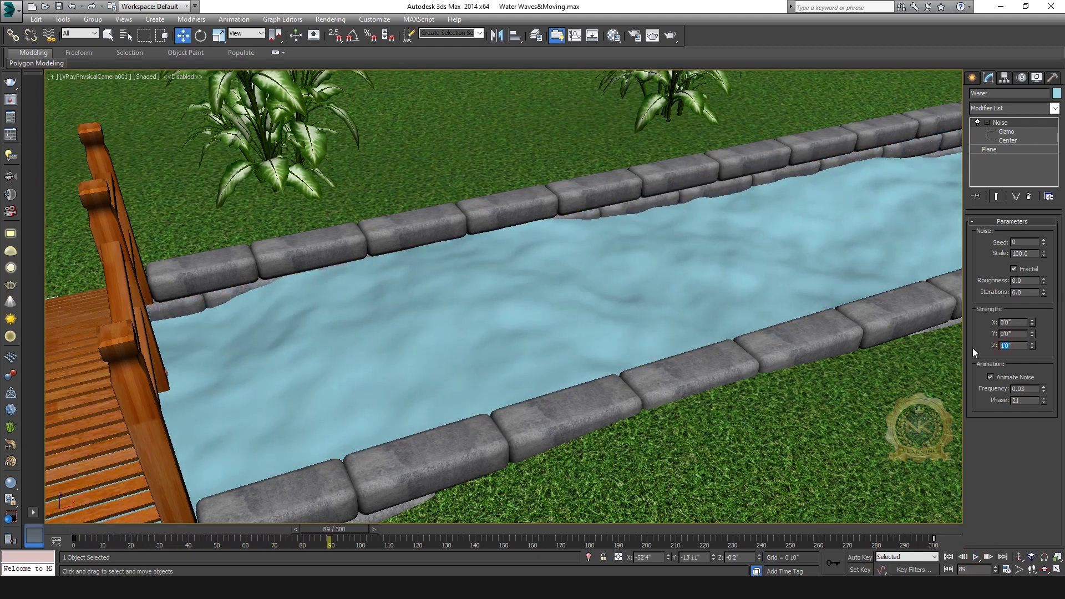
text(0.5)
key(Return)
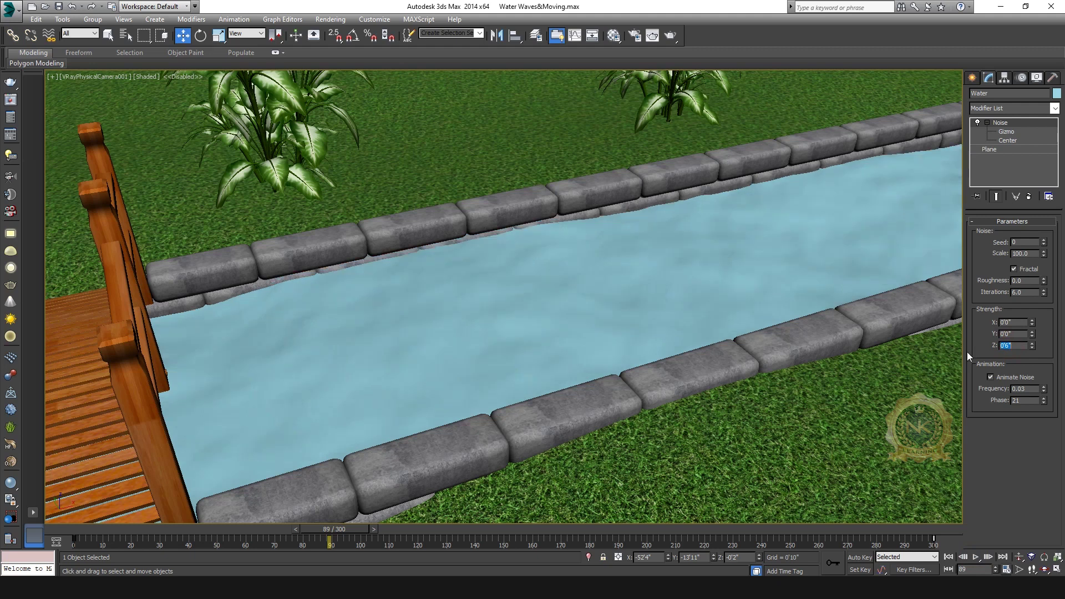
click(975, 558)
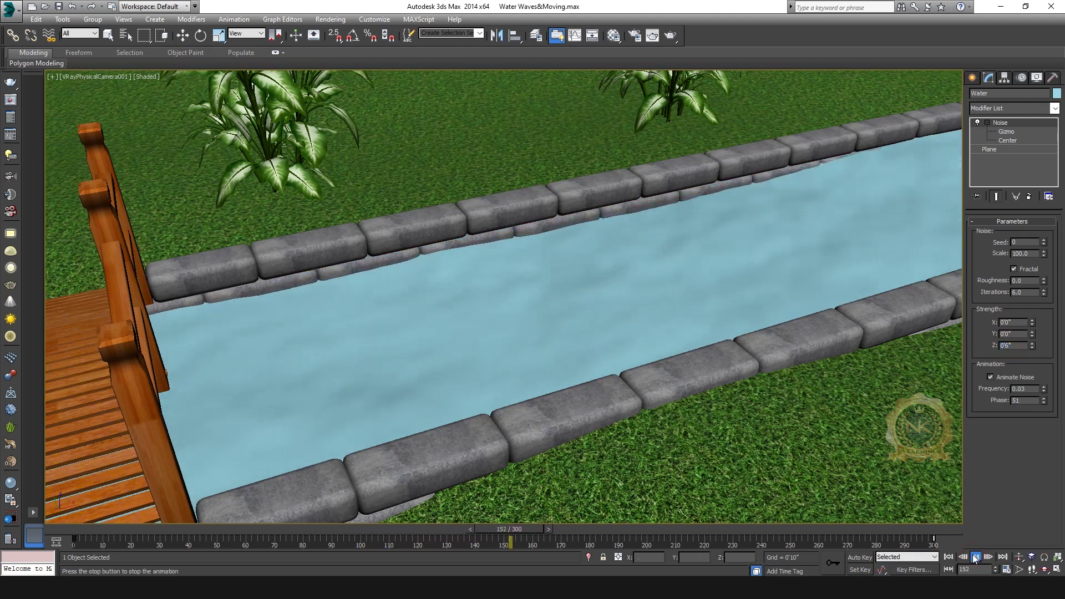
click(975, 557)
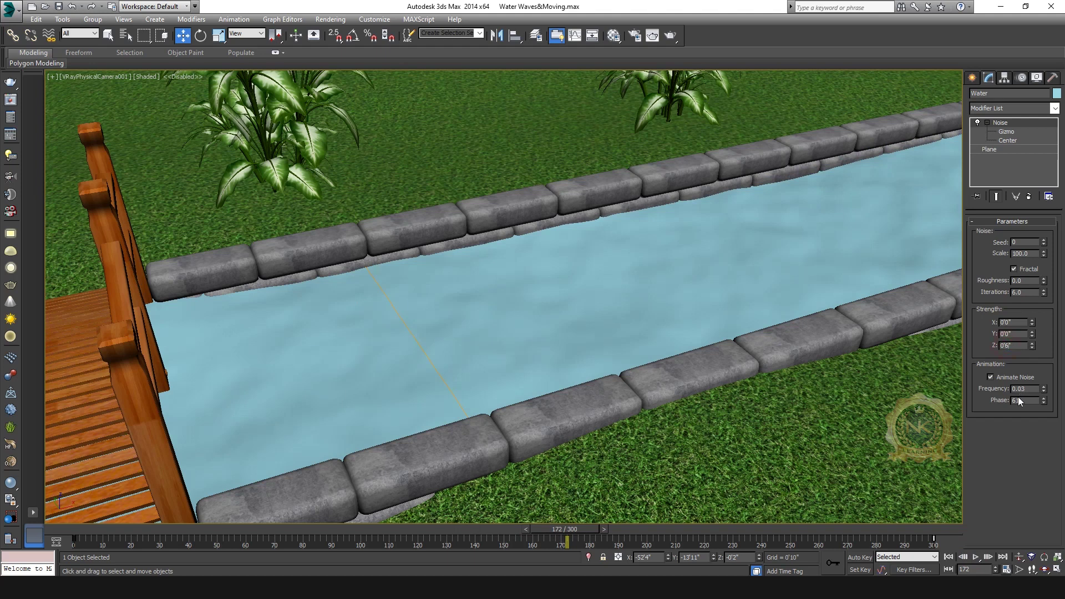
text(0.75)
key(Return)
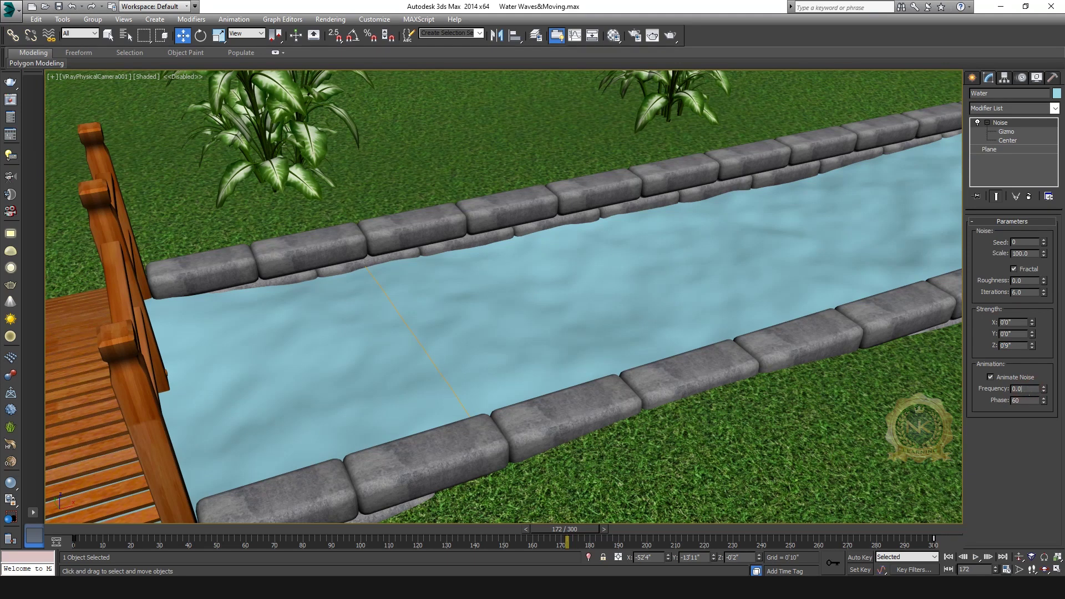
Set Noise frequency to 0.04, keep Z strength at 0'9", and save the scene.
click(1024, 389)
click(975, 557)
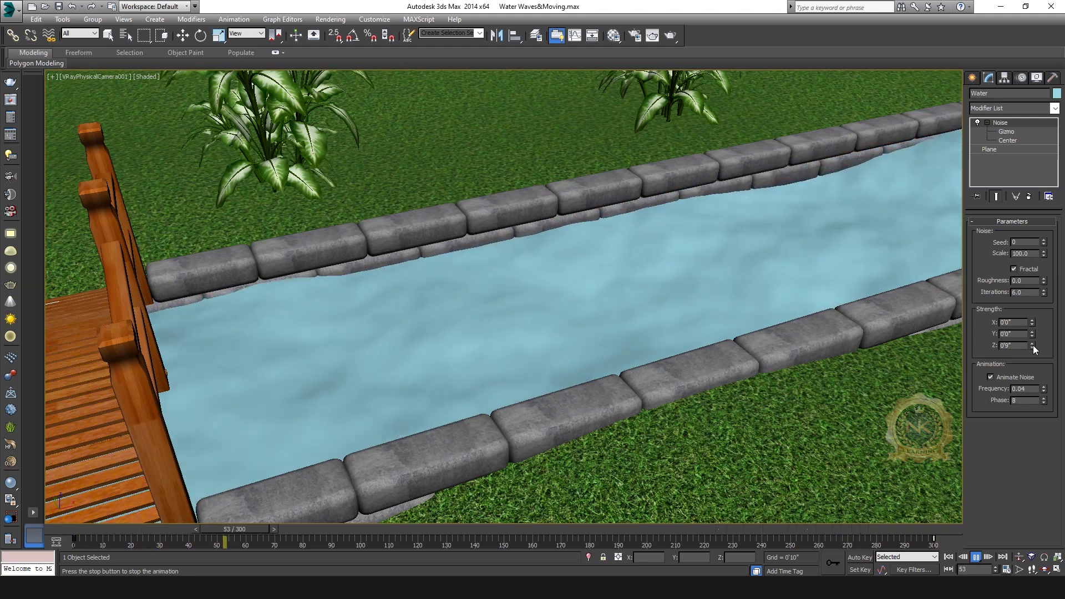
drag(1033, 346, 1031, 295)
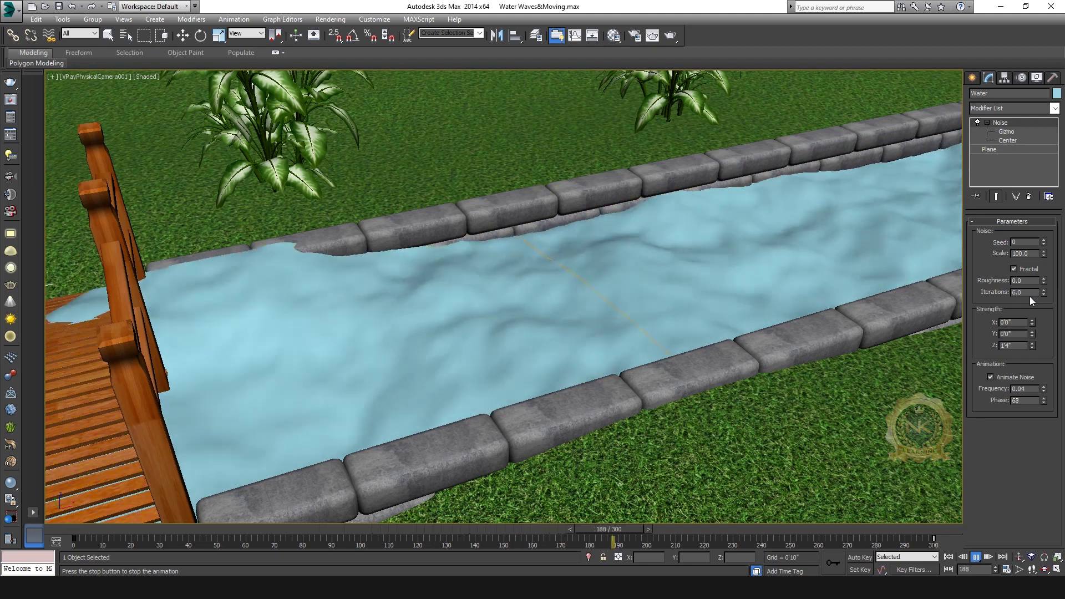
double_click(1015, 345)
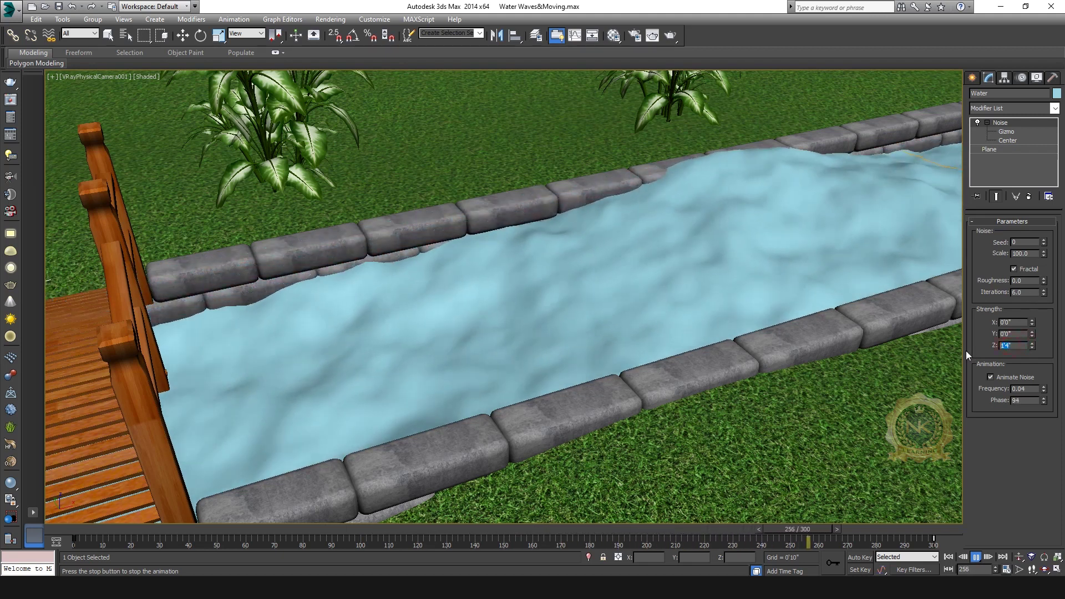
text(9)
key(Return)
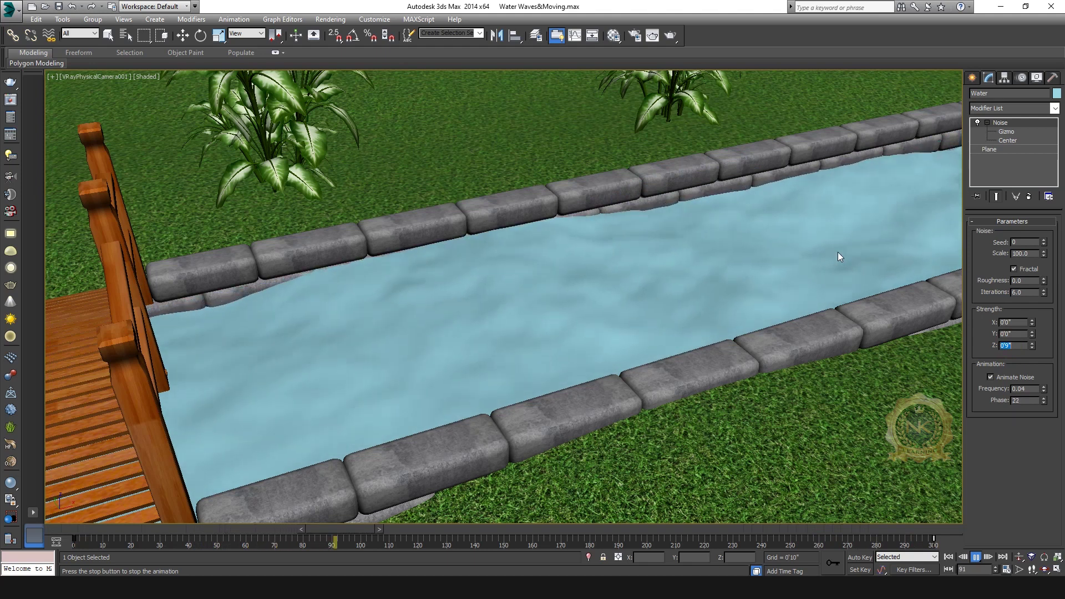
click(976, 558)
key(w)
key(ctrl+s)
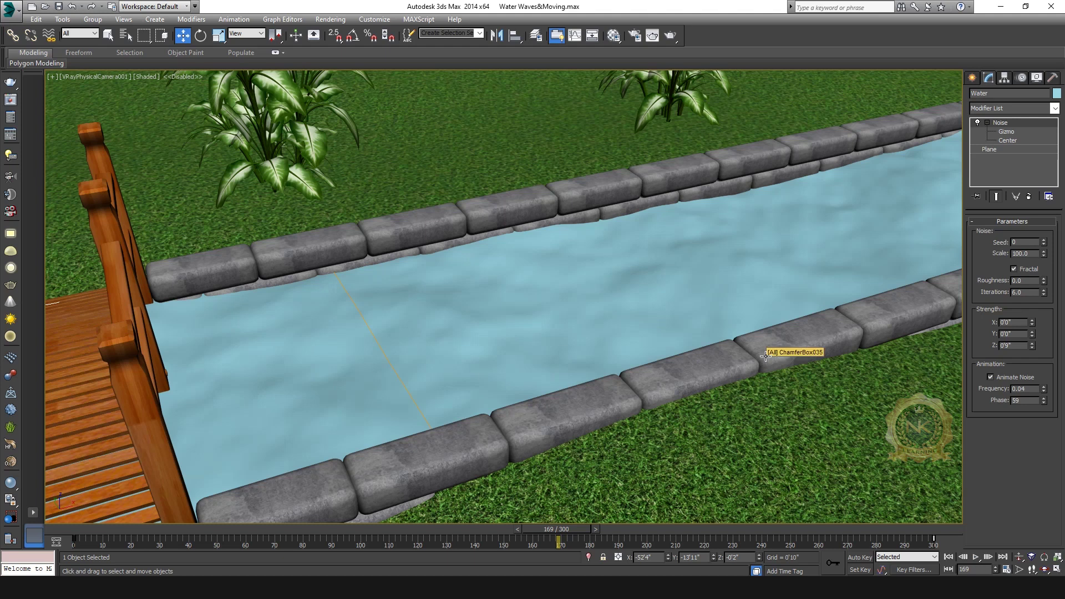
key(m)
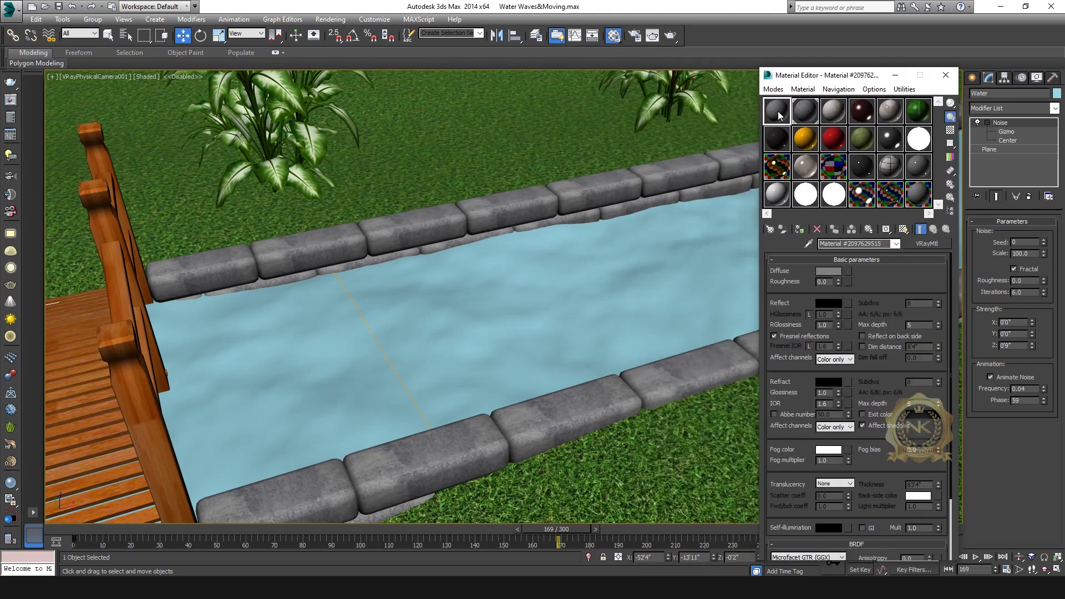
Set the VRayMtl Diffuse colour to teal.
click(832, 271)
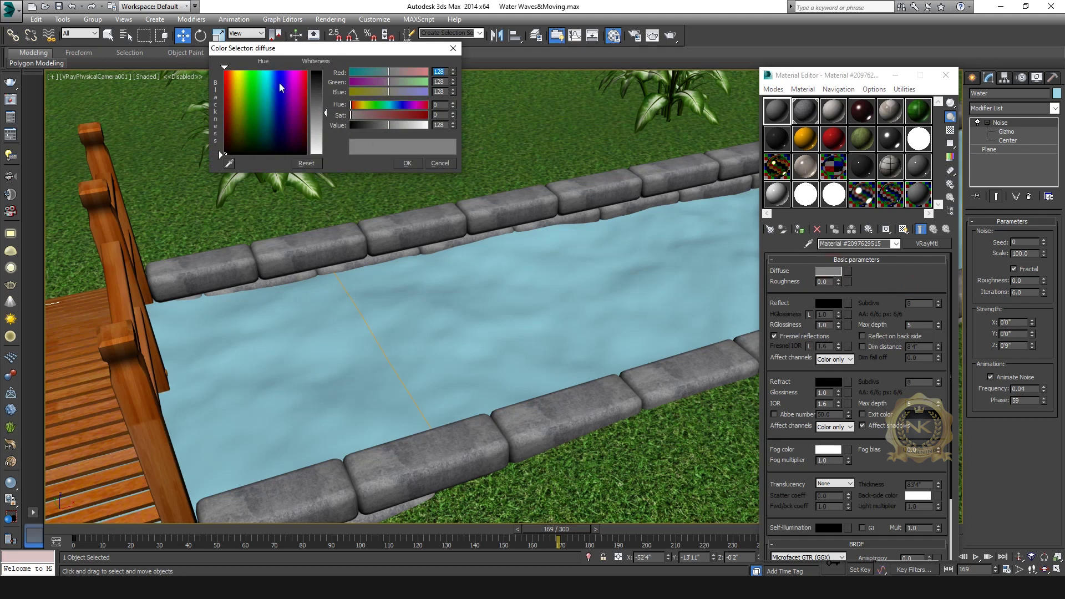
drag(280, 87, 268, 89)
click(407, 163)
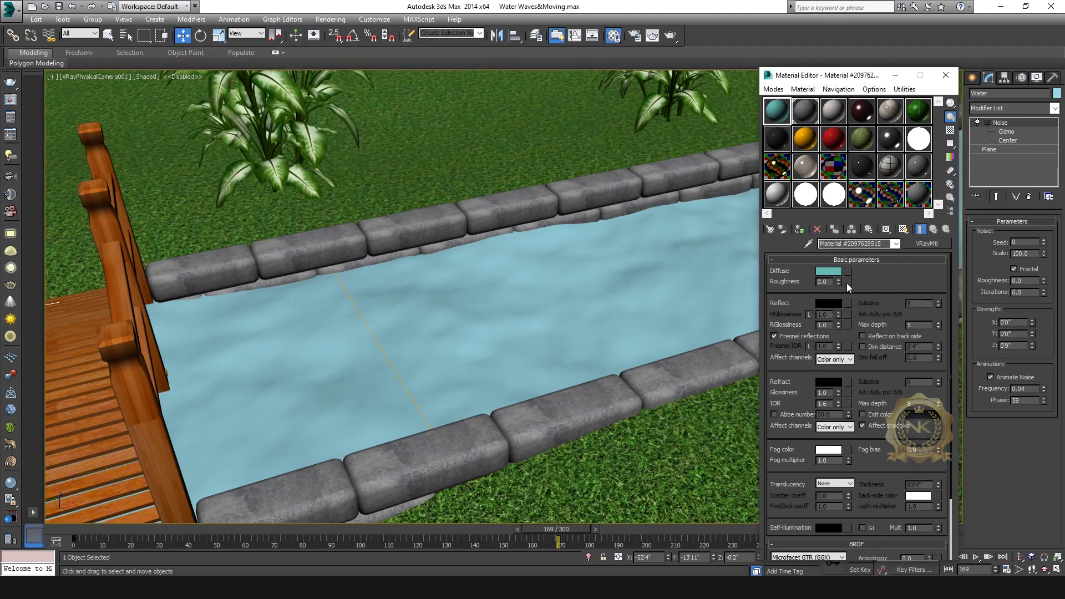
click(829, 271)
drag(276, 115, 267, 108)
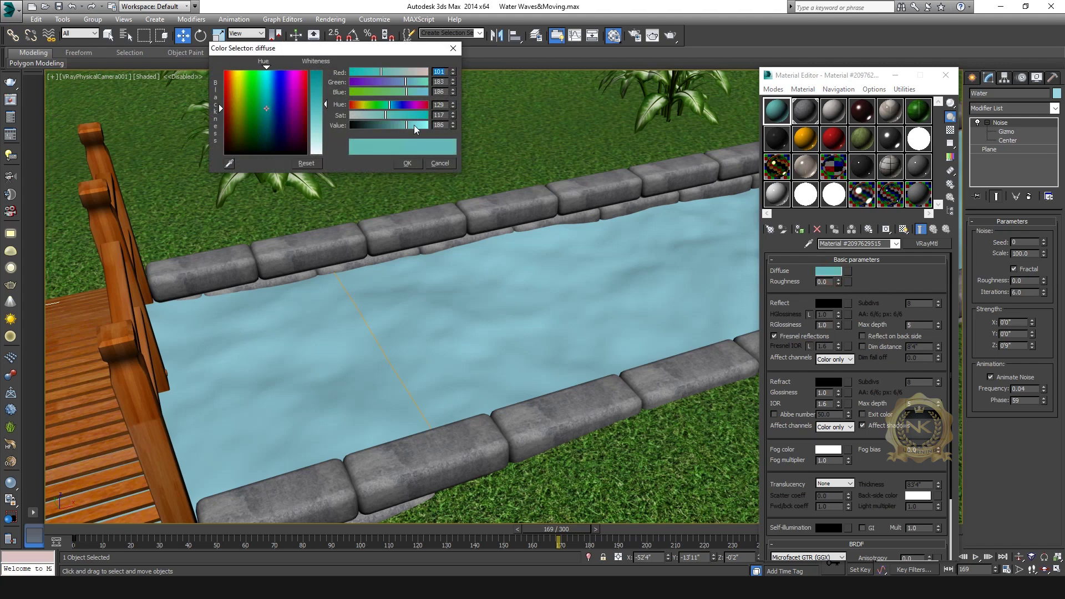
click(407, 163)
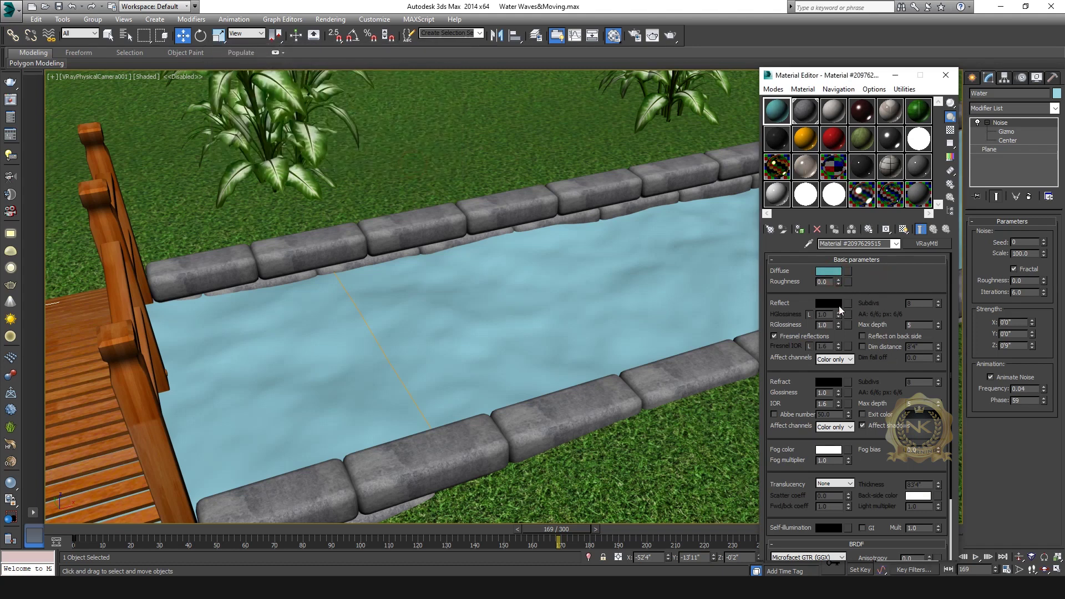
Set the Reflect colour to a dark grey with Value 40.
click(829, 304)
click(436, 125)
text(40)
key(Return)
click(408, 164)
Set the Refract colour to a grey with Value 150.
scroll(870, 392, down, 1)
click(829, 330)
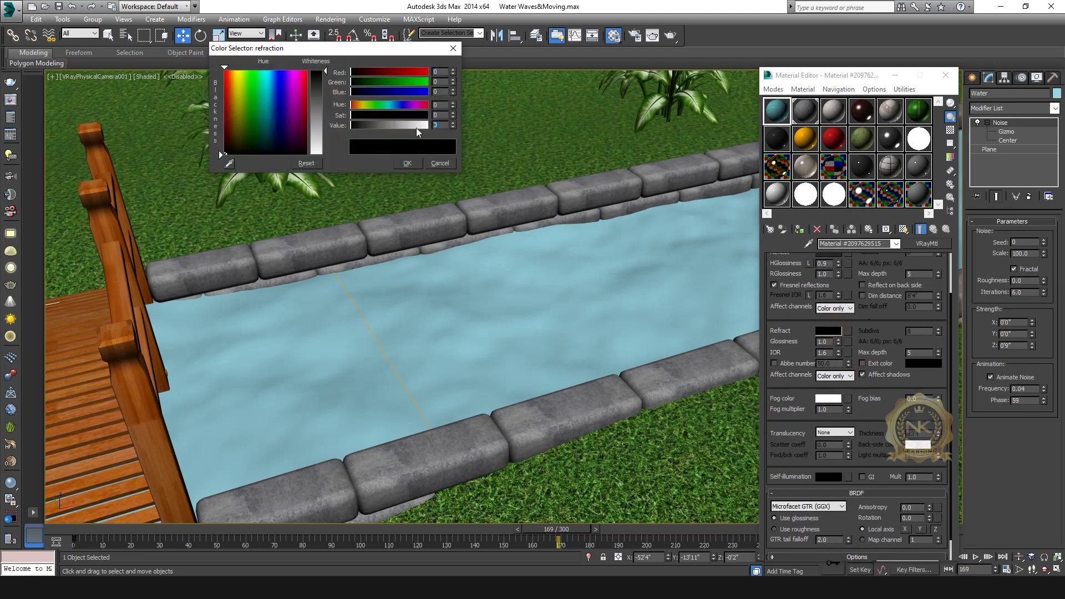
click(408, 164)
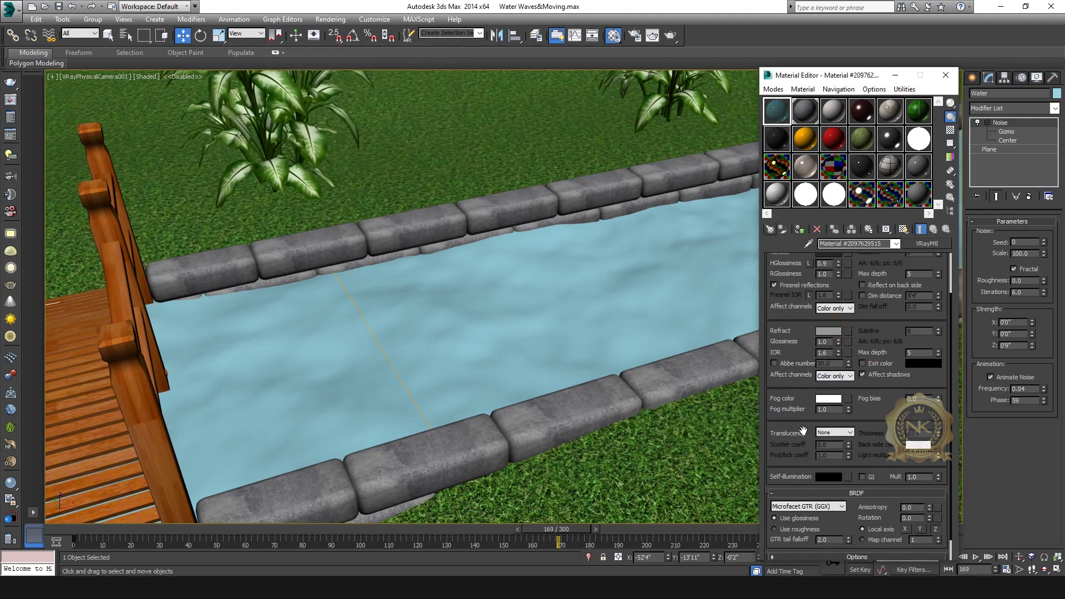
click(830, 331)
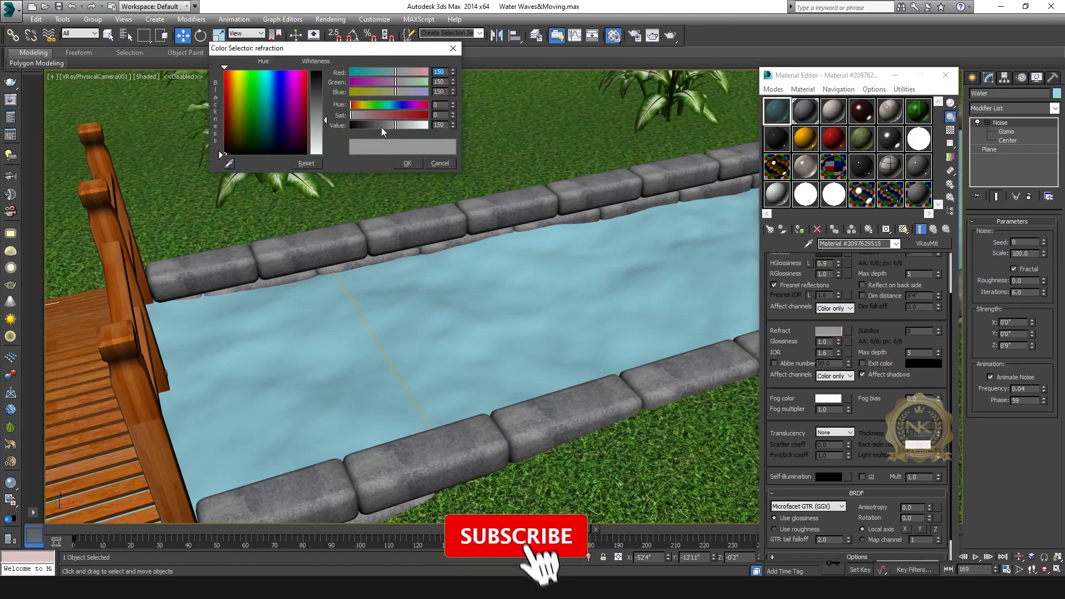
click(827, 330)
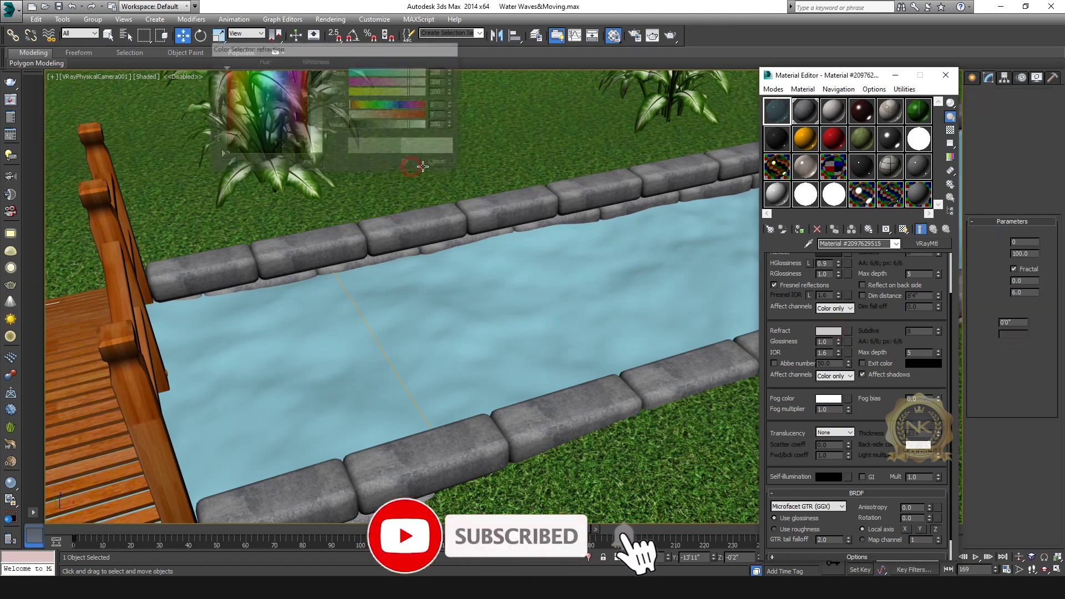
key(Escape)
click(827, 330)
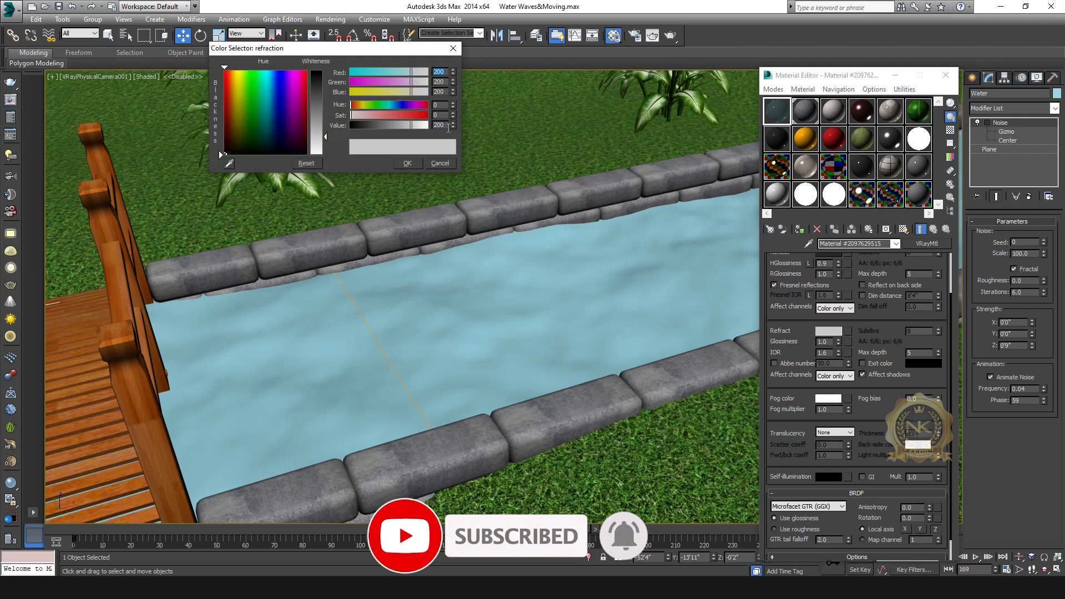
text(150)
key(Return)
click(644, 295)
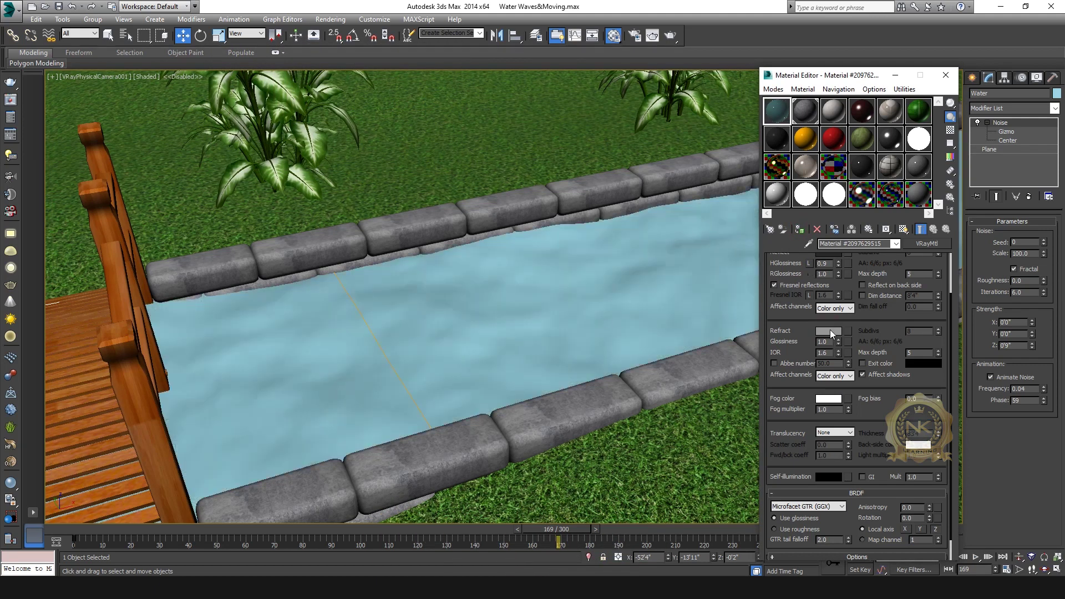
scroll(883, 501, down, 5)
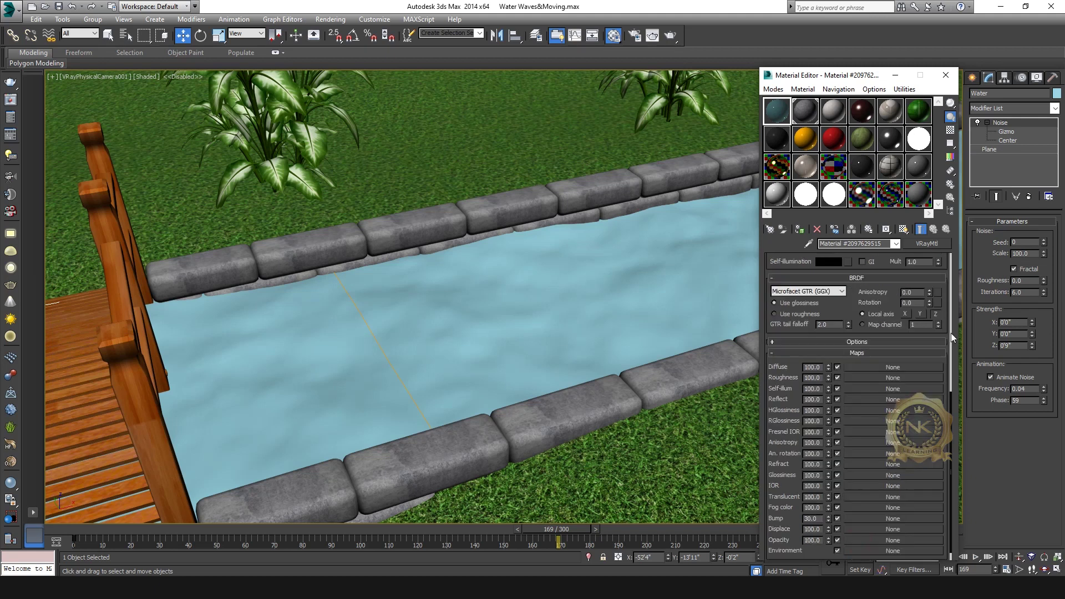
Add a Noise map to the water material's Bump slot and view the sample on a checker background.
click(893, 519)
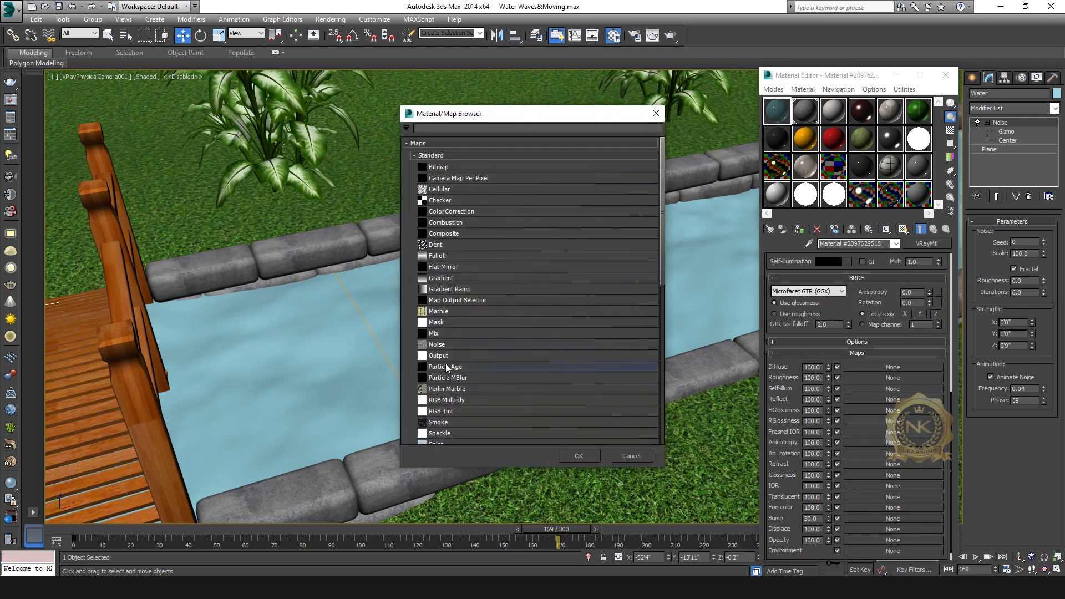
double_click(438, 345)
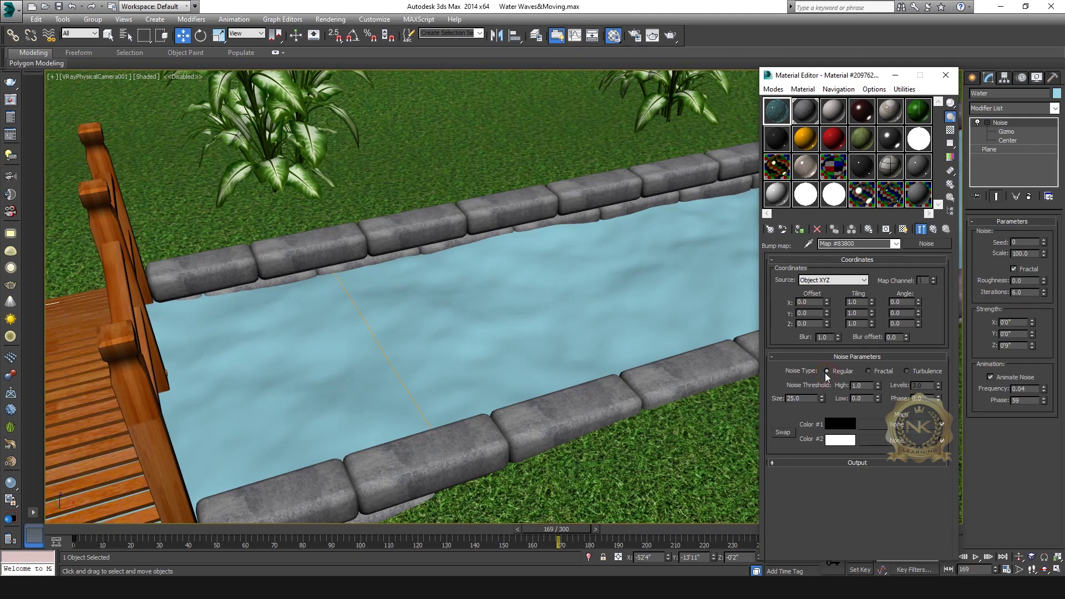
double_click(781, 110)
key(b)
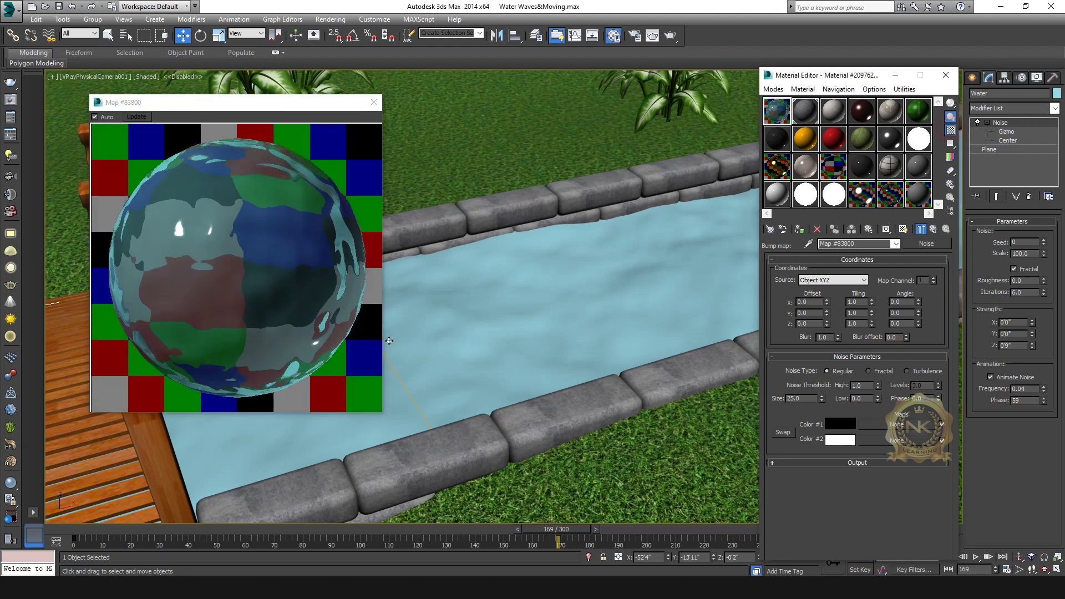
click(374, 103)
double_click(776, 110)
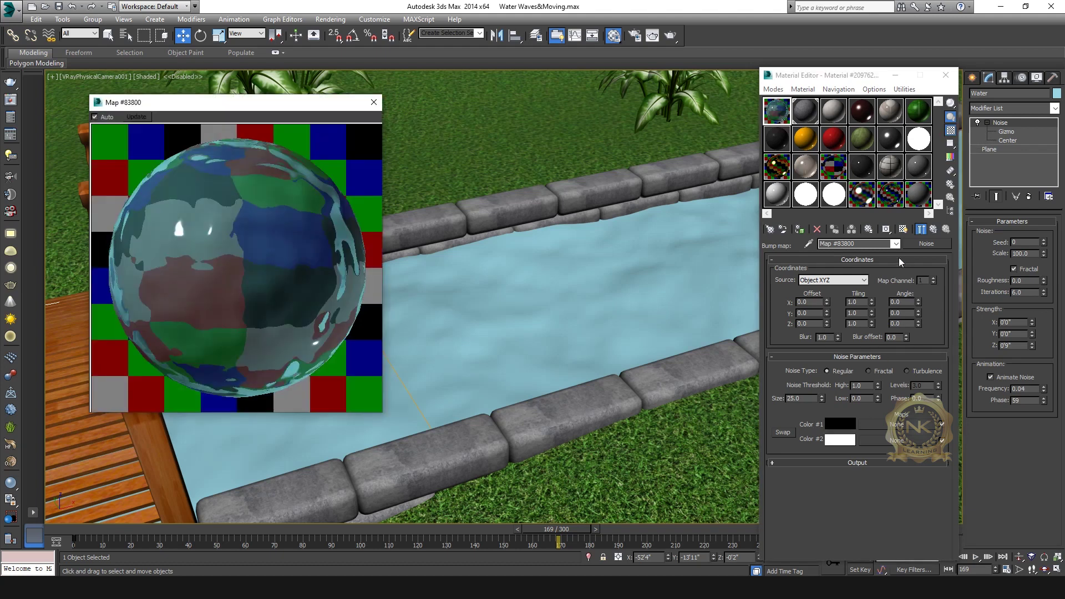
Back in the parent material, brighten the Diffuse colour to a lighter cyan.
click(896, 243)
click(832, 258)
click(830, 271)
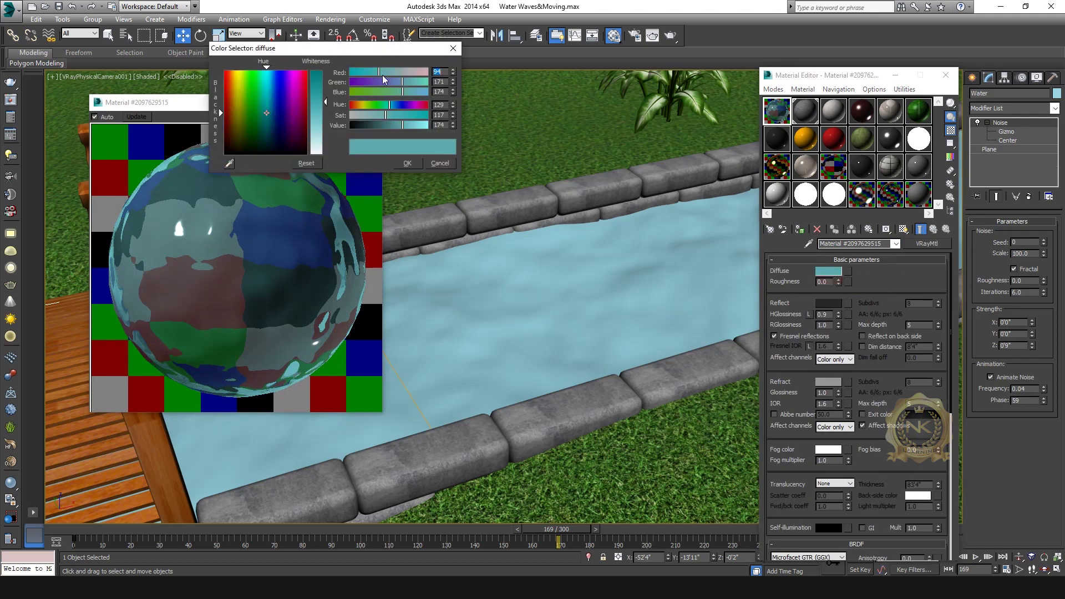
drag(383, 76, 375, 76)
click(407, 163)
click(828, 271)
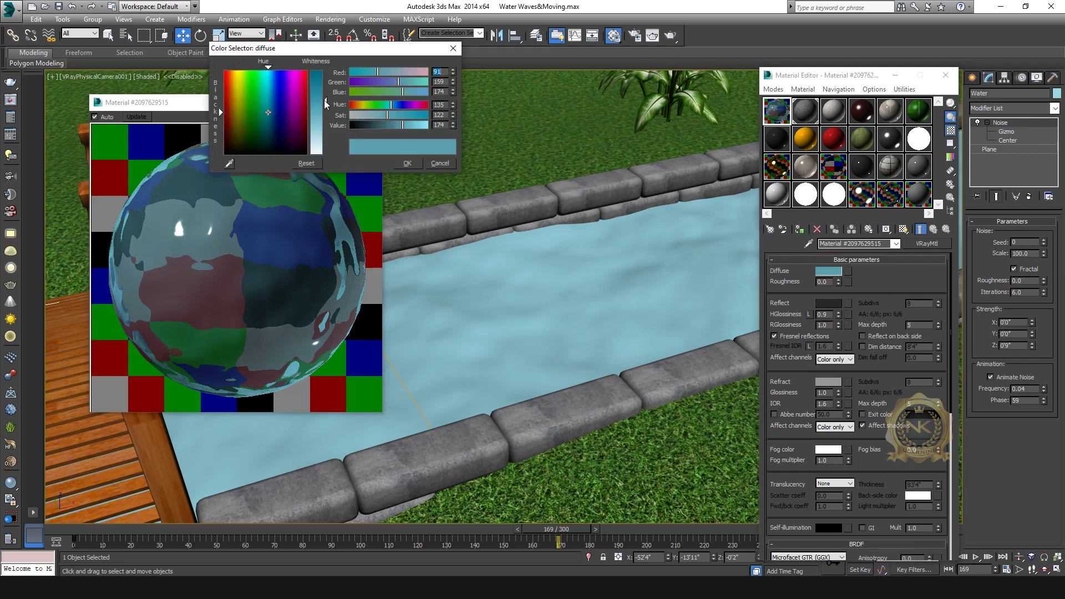
mouse_move(268, 111)
mouse_down()
mouse_move(270, 74)
mouse_move(276, 105)
mouse_up()
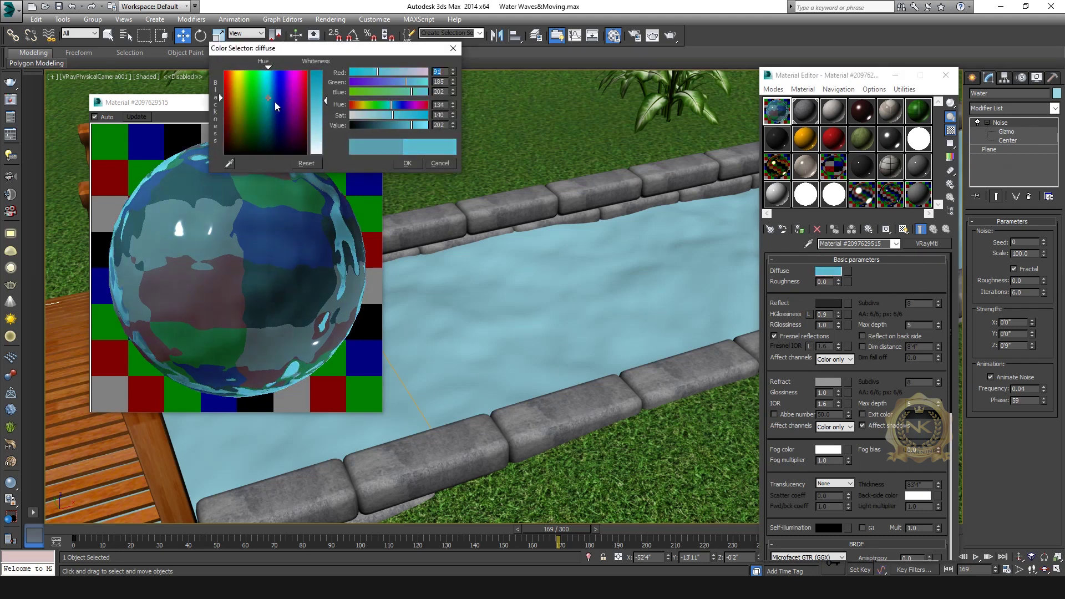
click(407, 163)
click(372, 103)
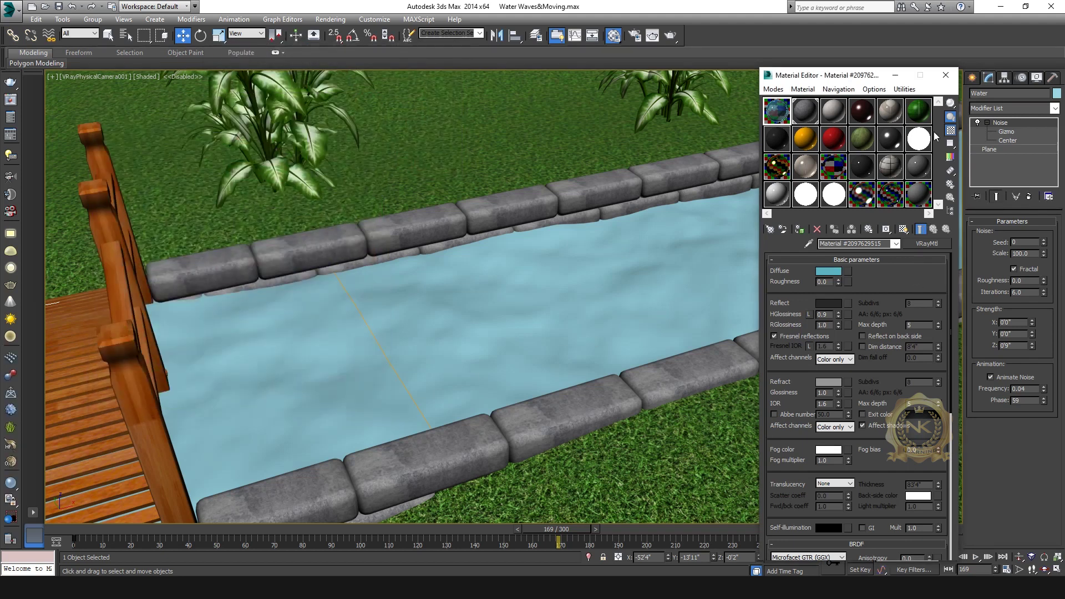
Assign the water material to the water plane and play the animation.
click(945, 76)
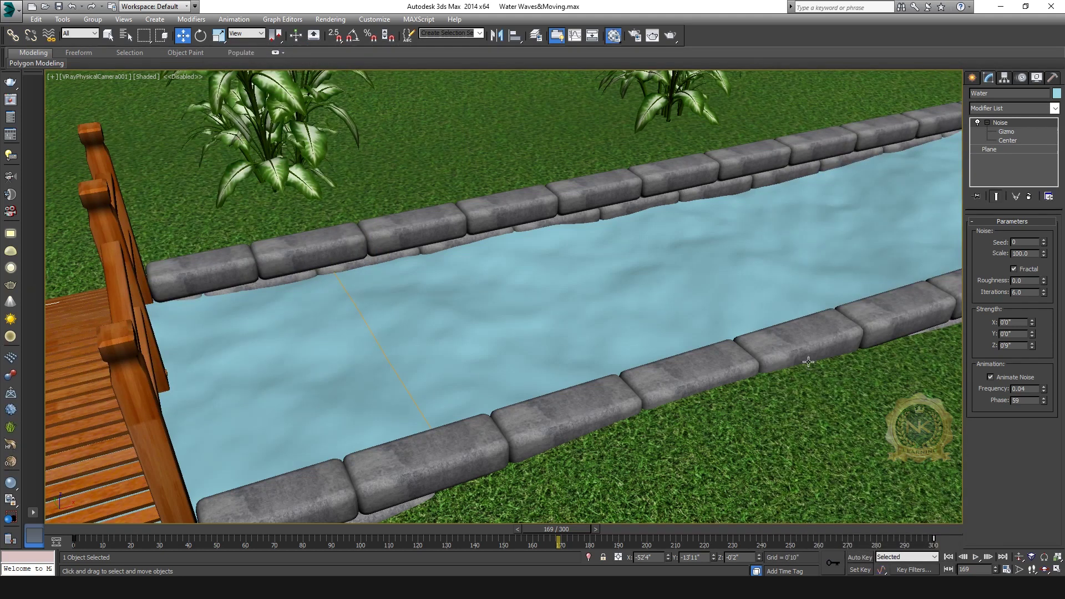
key(m)
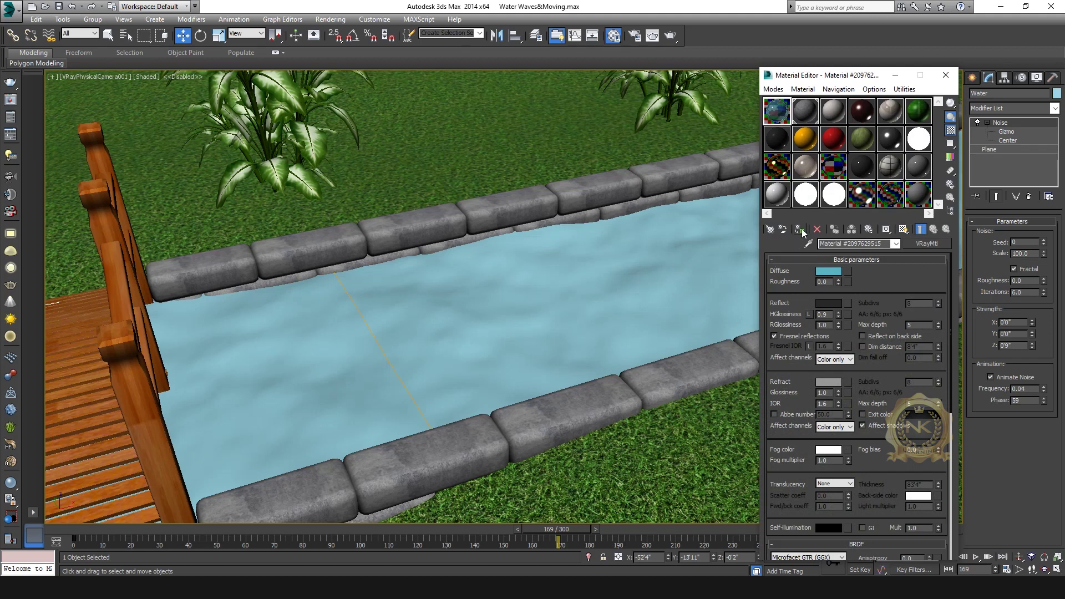
click(801, 230)
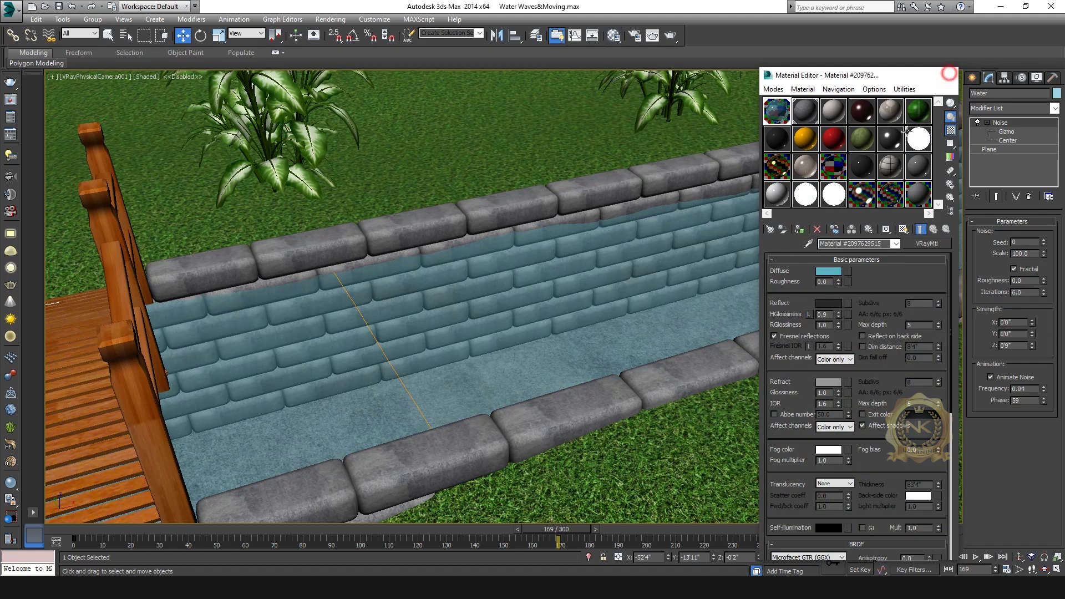
click(947, 77)
click(978, 557)
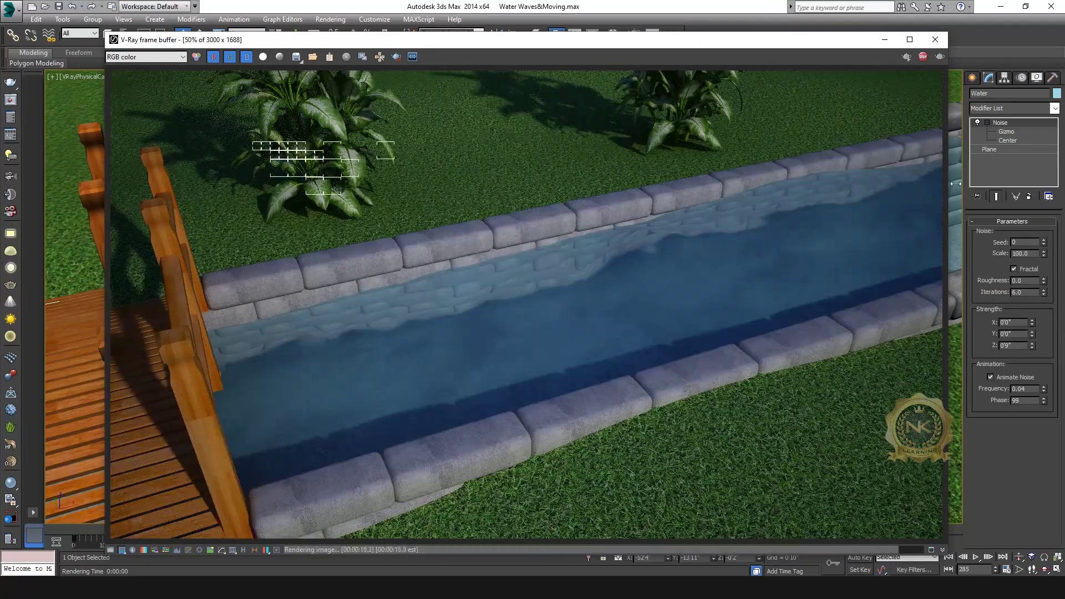
Darken the water's diffuse colour and take a test render.
click(935, 40)
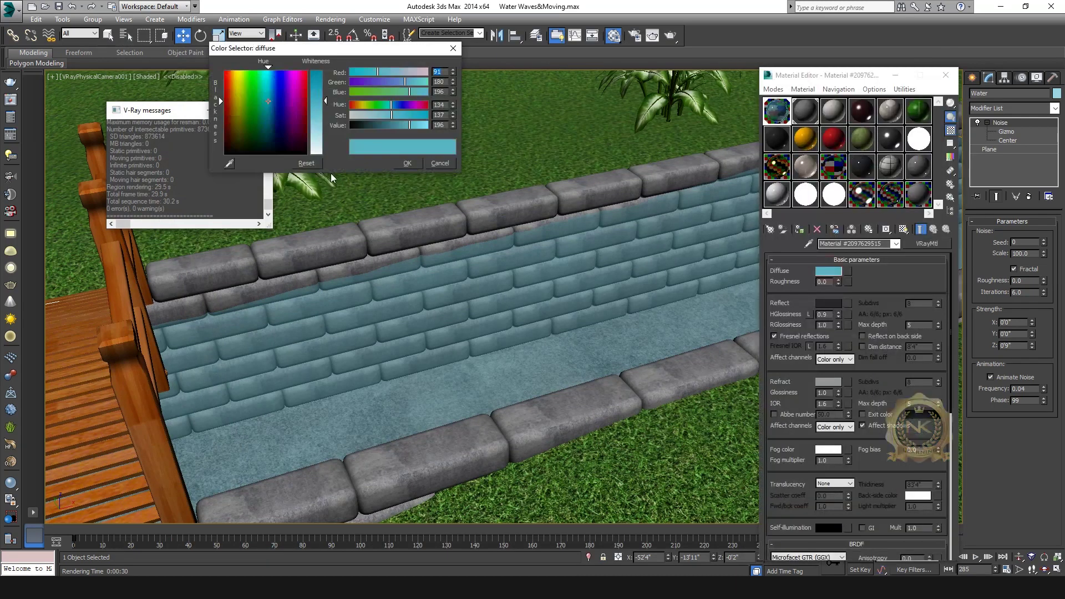
drag(266, 101, 264, 98)
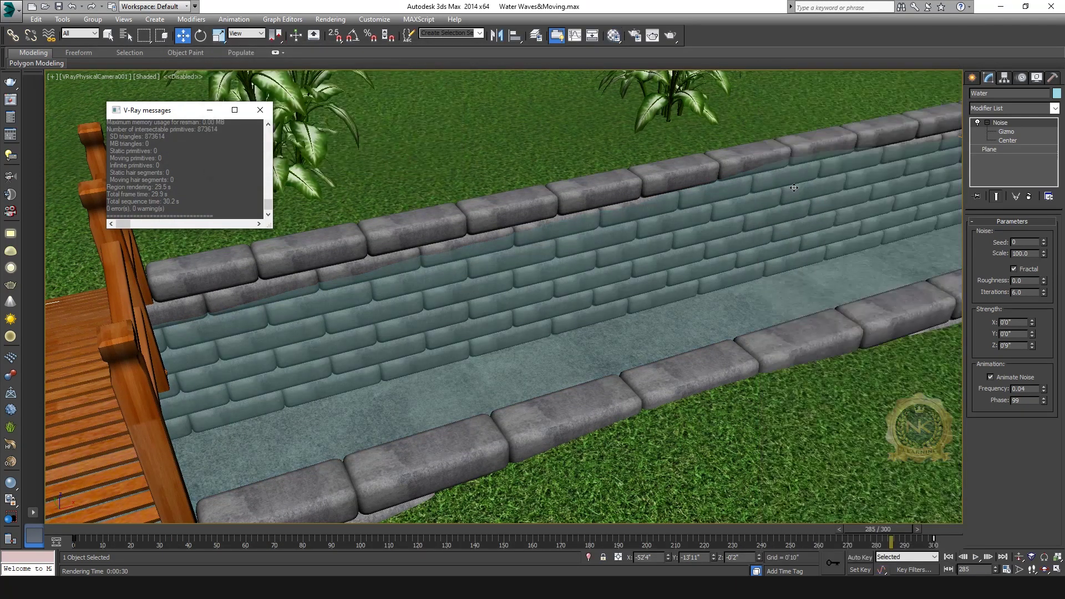
key(shift+q)
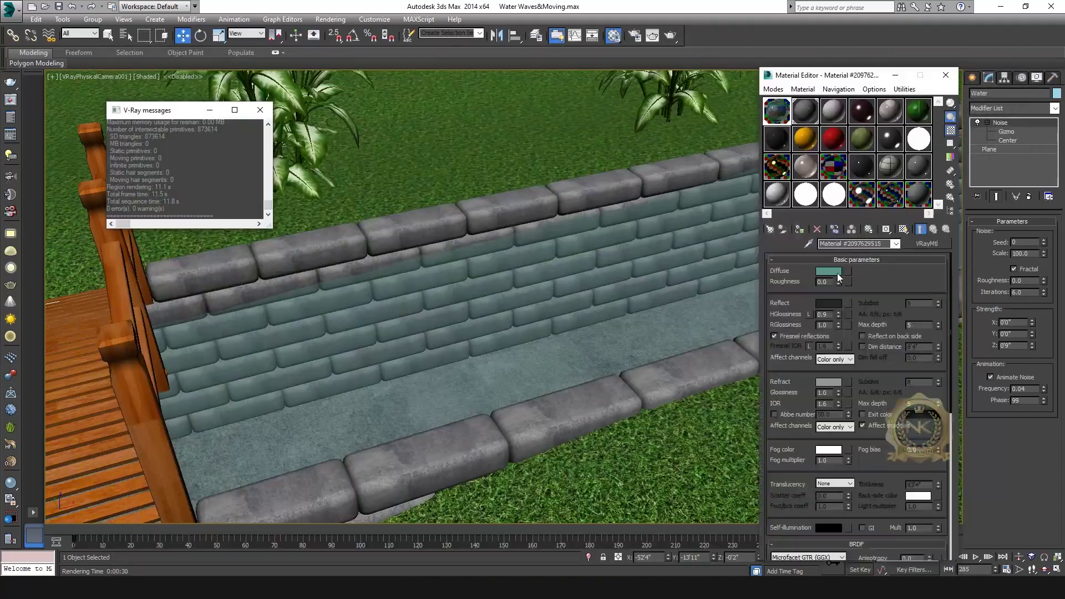
click(837, 273)
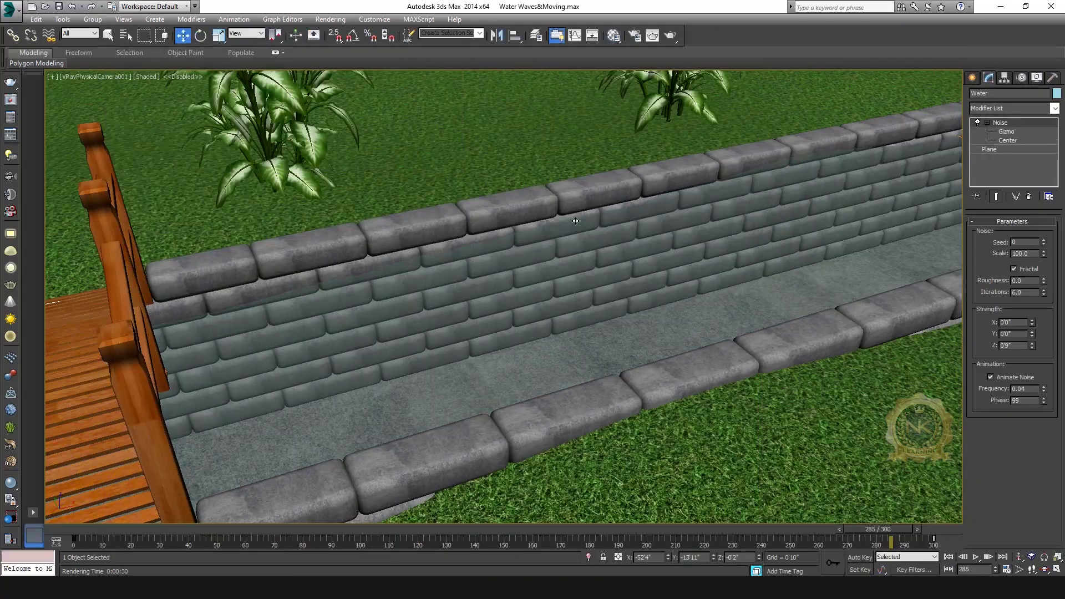
Render the camera view and zoom in and out to inspect the water.
key(shift+q)
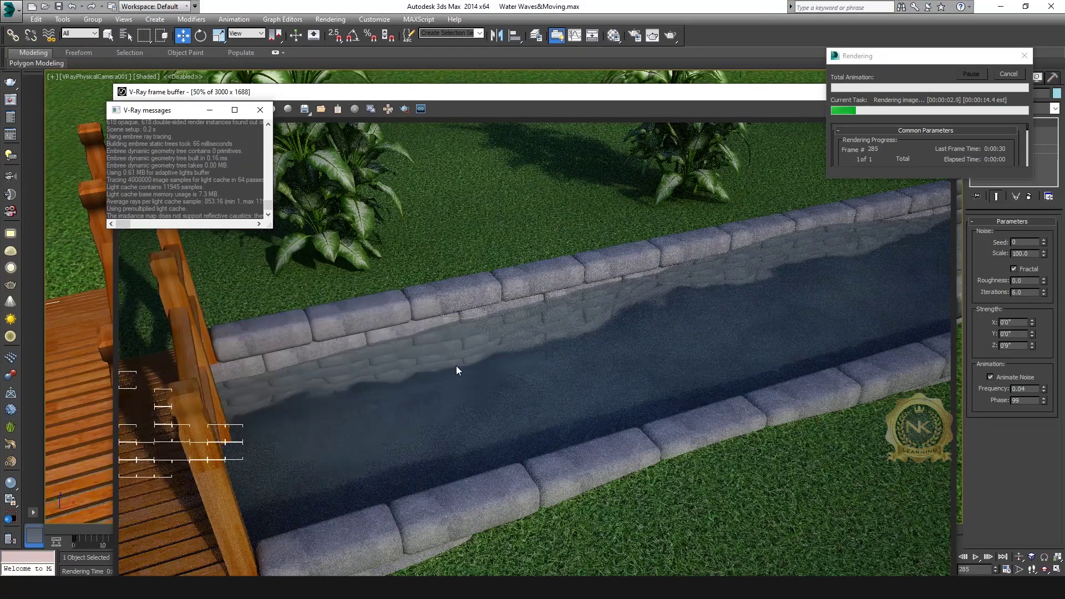
scroll(456, 365, up, 1)
scroll(583, 377, down, 1)
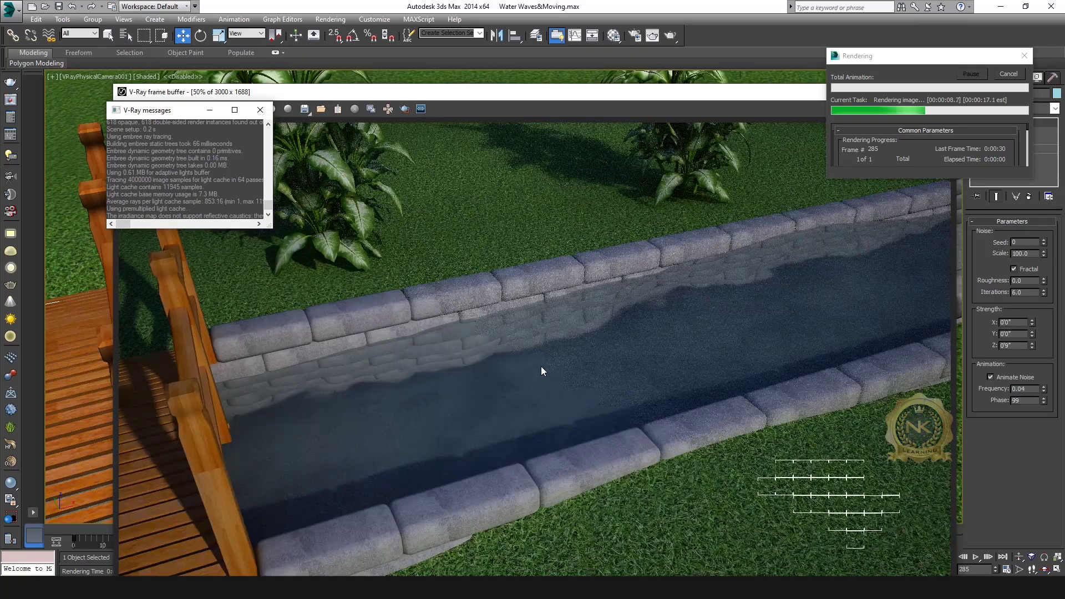
scroll(647, 402, up, 1)
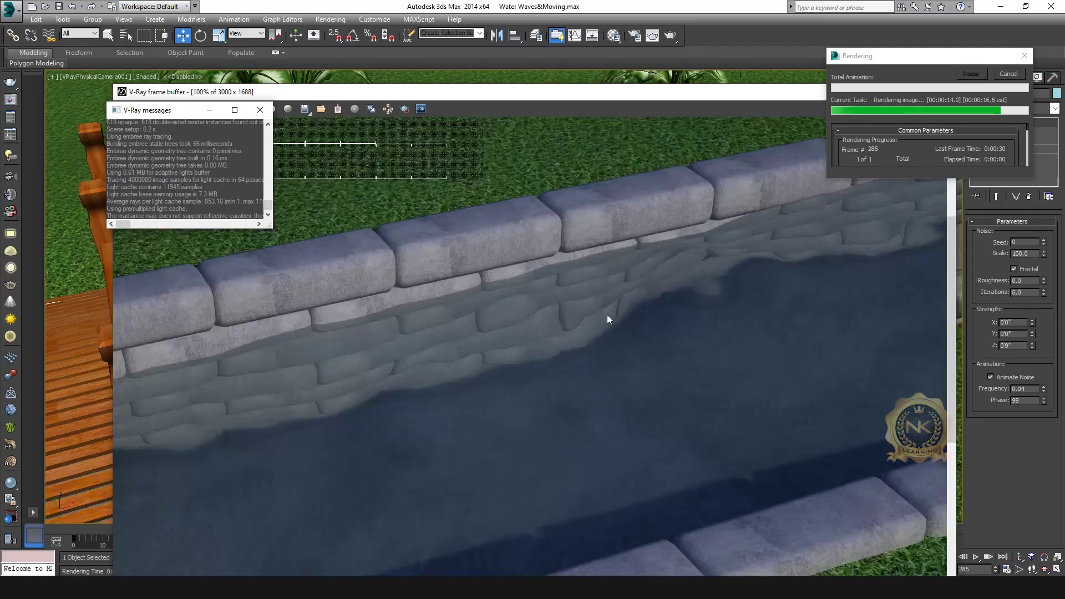
scroll(516, 399, down, 1)
Set the Noise bump map's Size to 10 and re-render the view.
key(m)
double_click(777, 111)
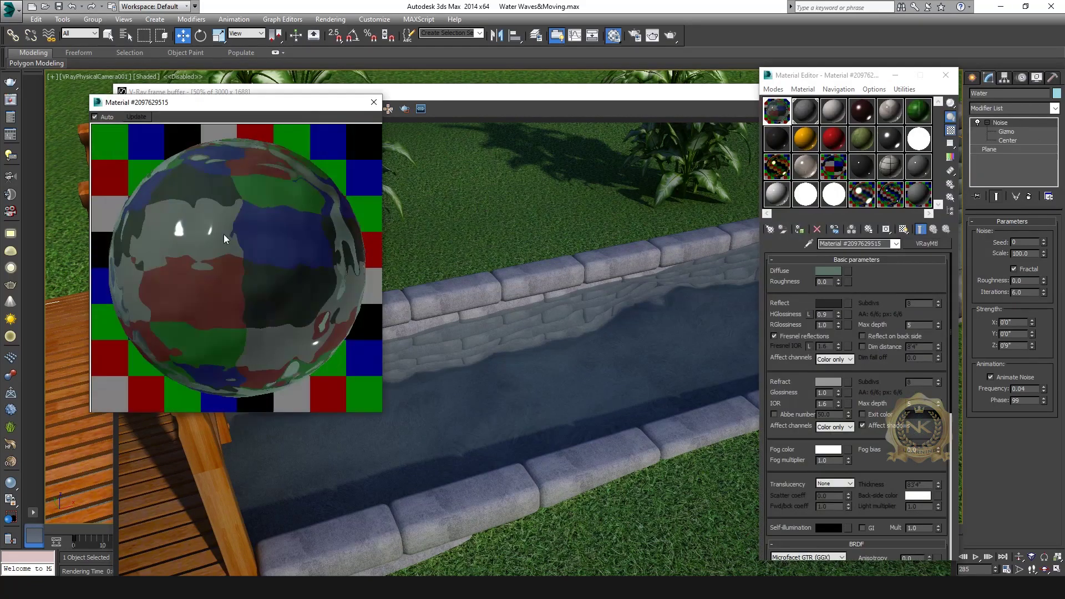
scroll(884, 489, down, 10)
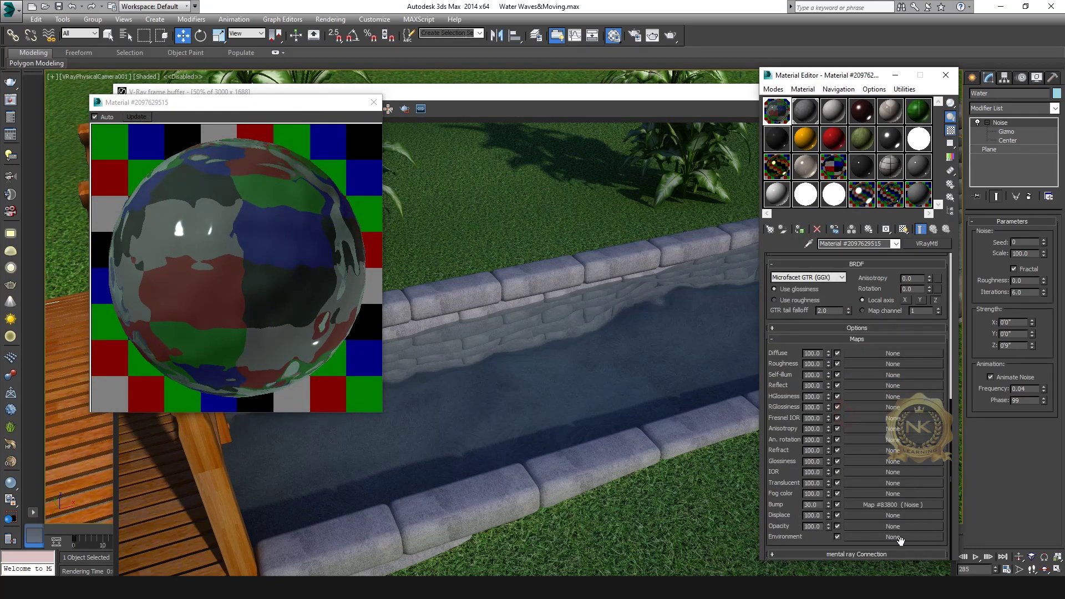
click(887, 452)
click(903, 229)
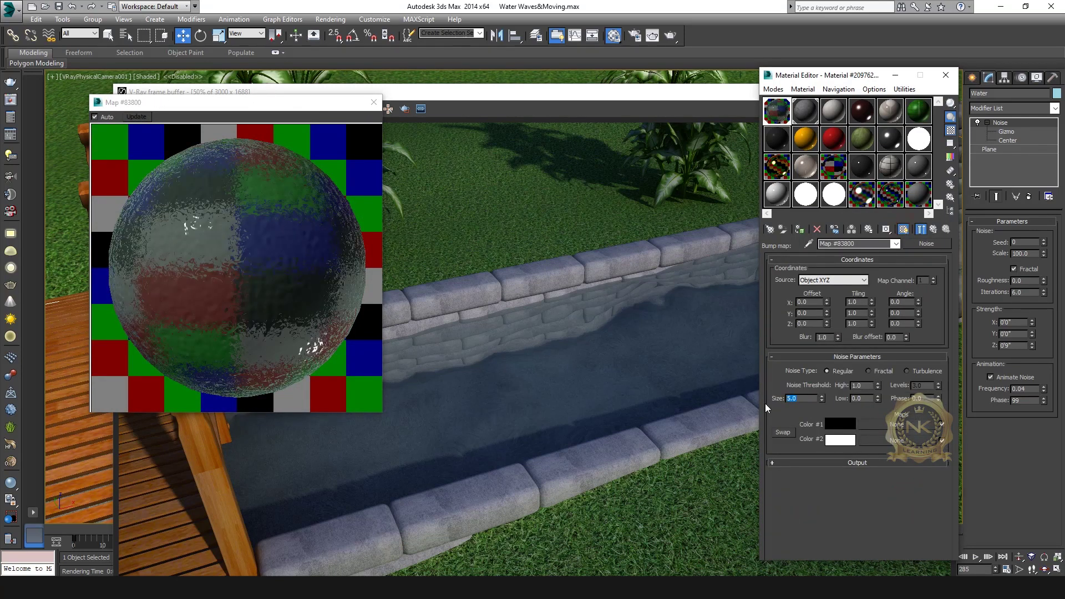
text(10)
key(Return)
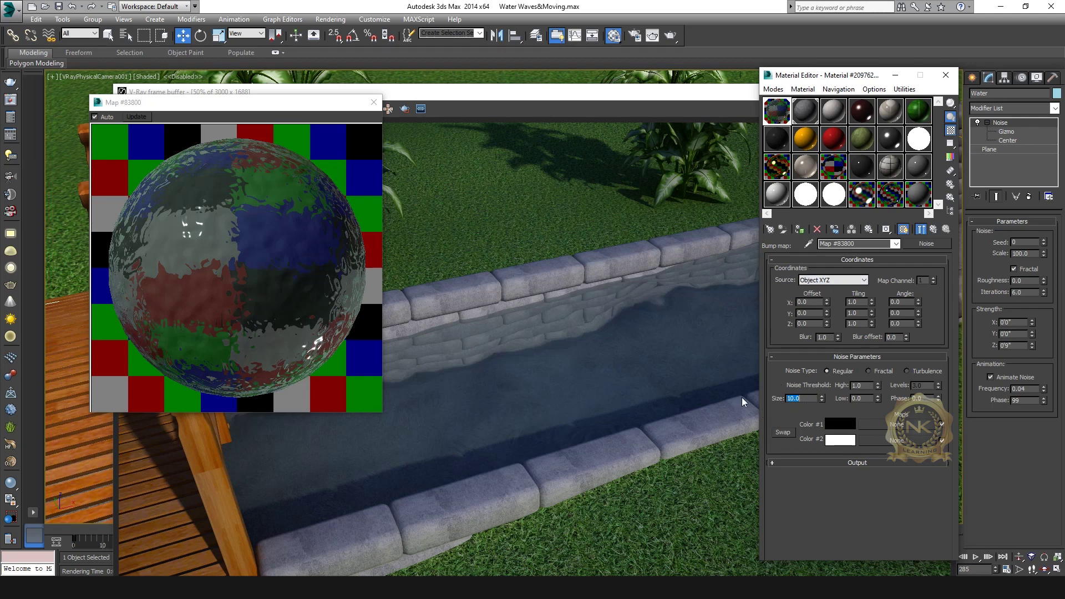
click(374, 102)
click(946, 75)
key(shift+q)
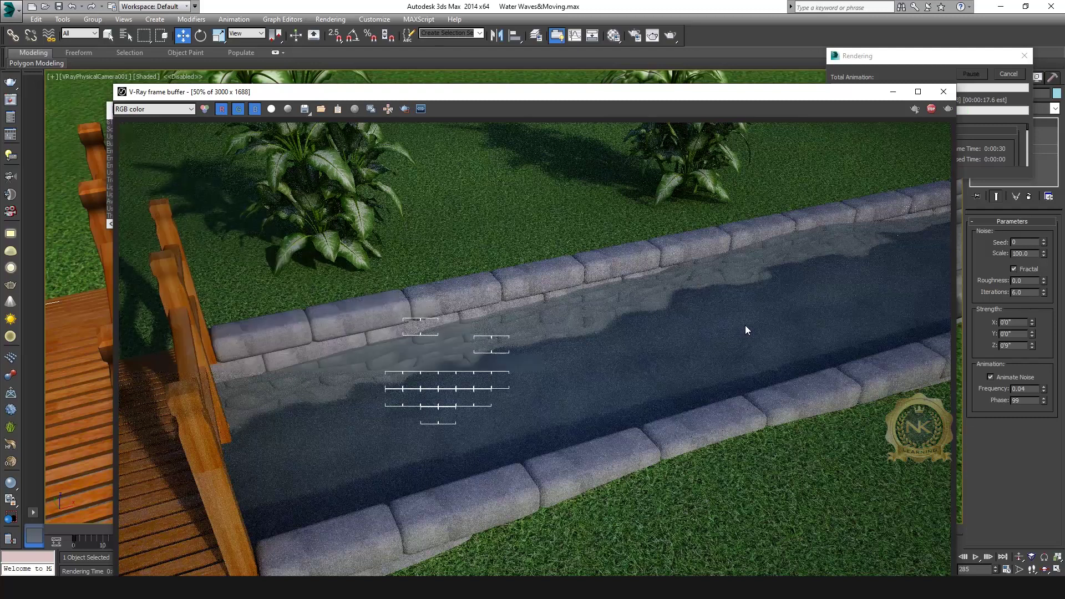
Zoom around the water render, then move the V-Ray frame buffer up and maximize it.
scroll(745, 327, up, 1)
scroll(763, 275, down, 1)
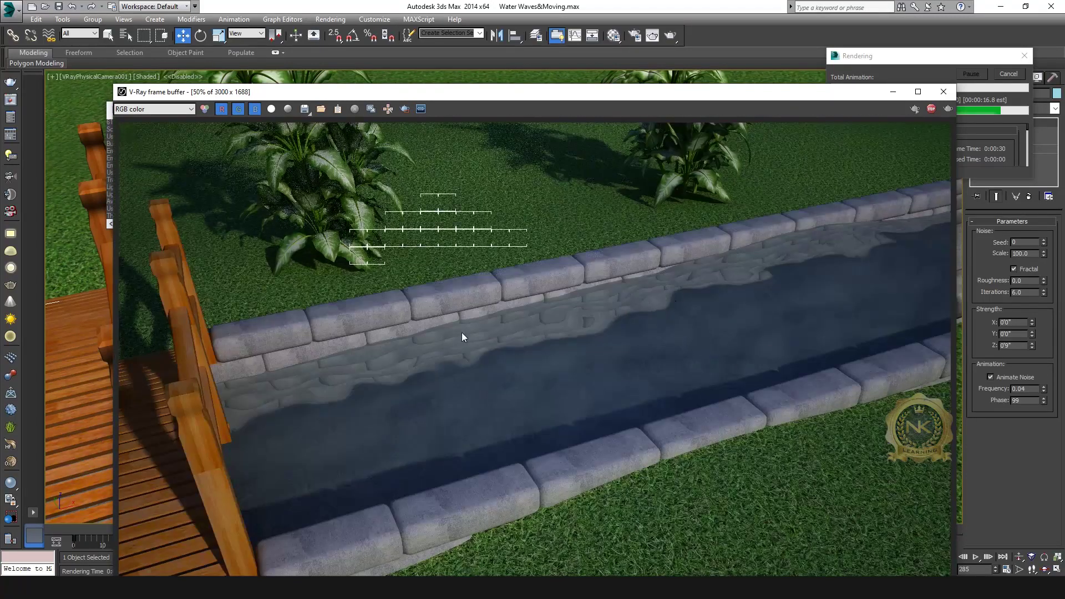
scroll(666, 347, up, 1)
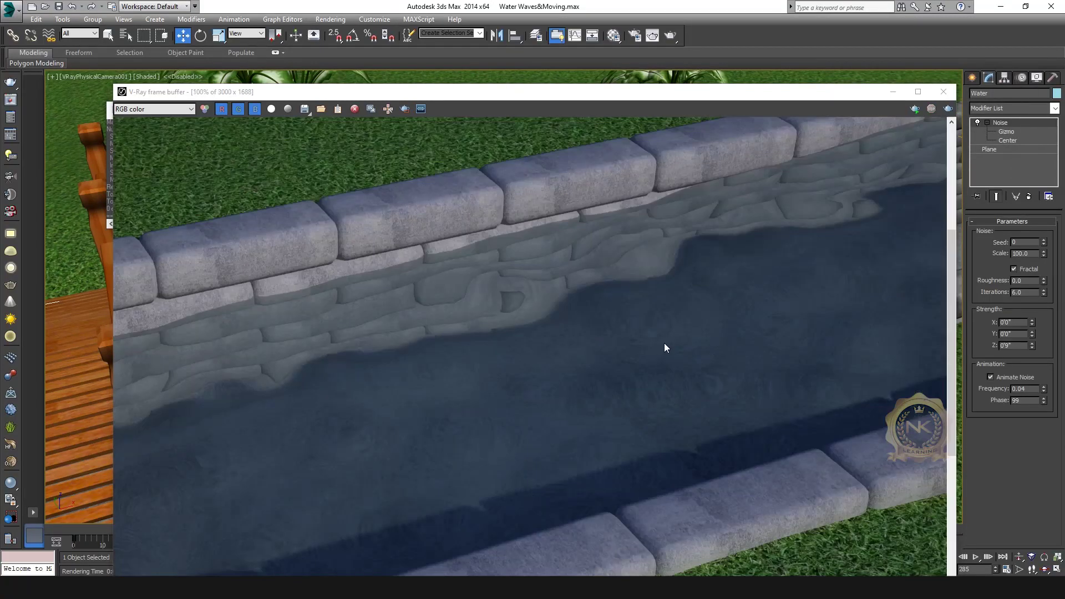
scroll(651, 339, down, 1)
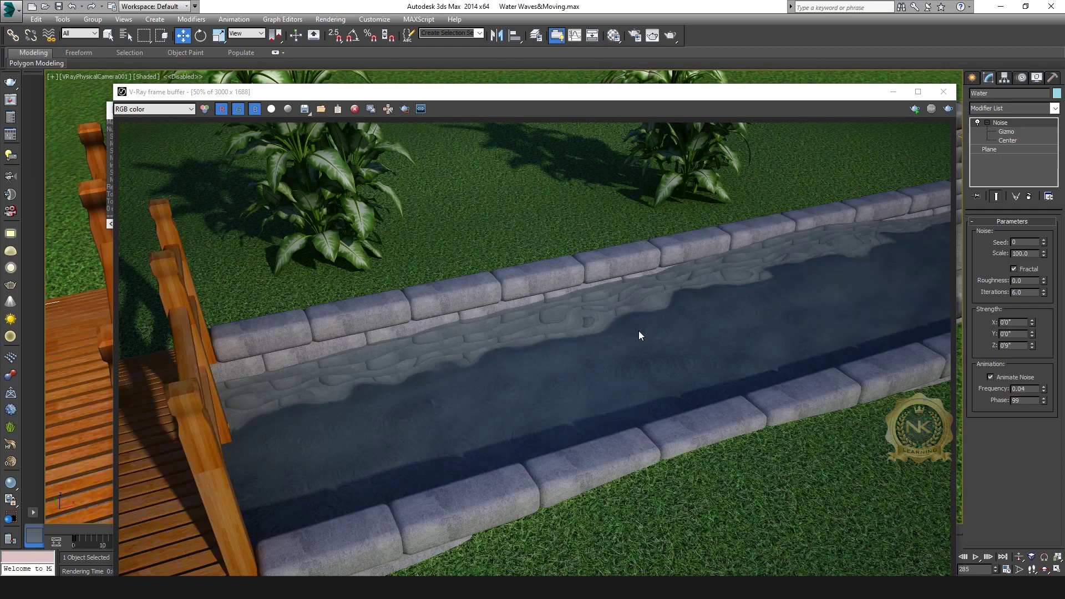
scroll(619, 335, up, 1)
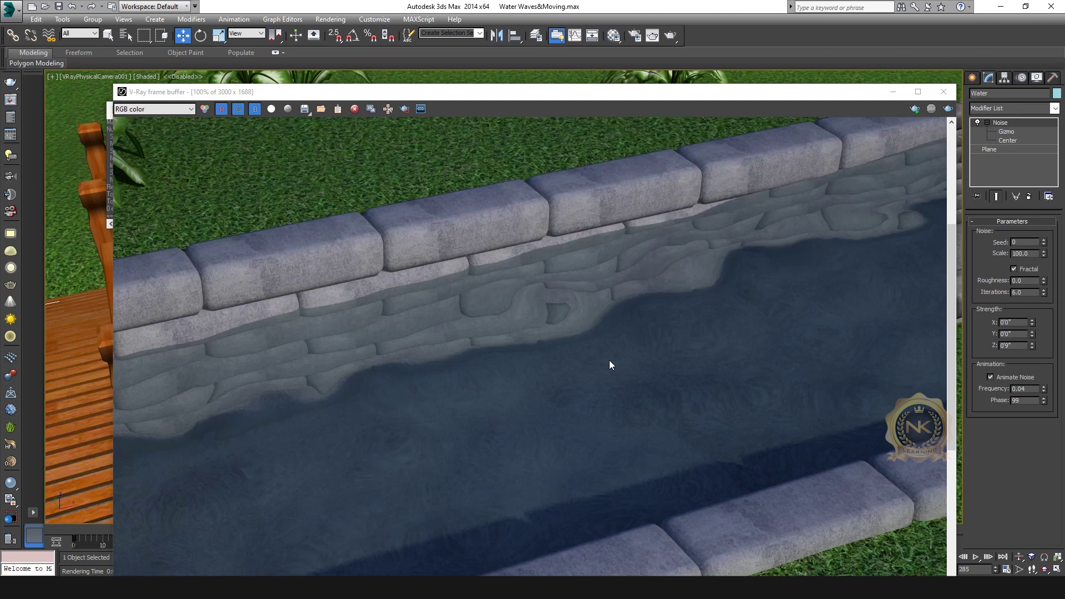
scroll(609, 361, down, 1)
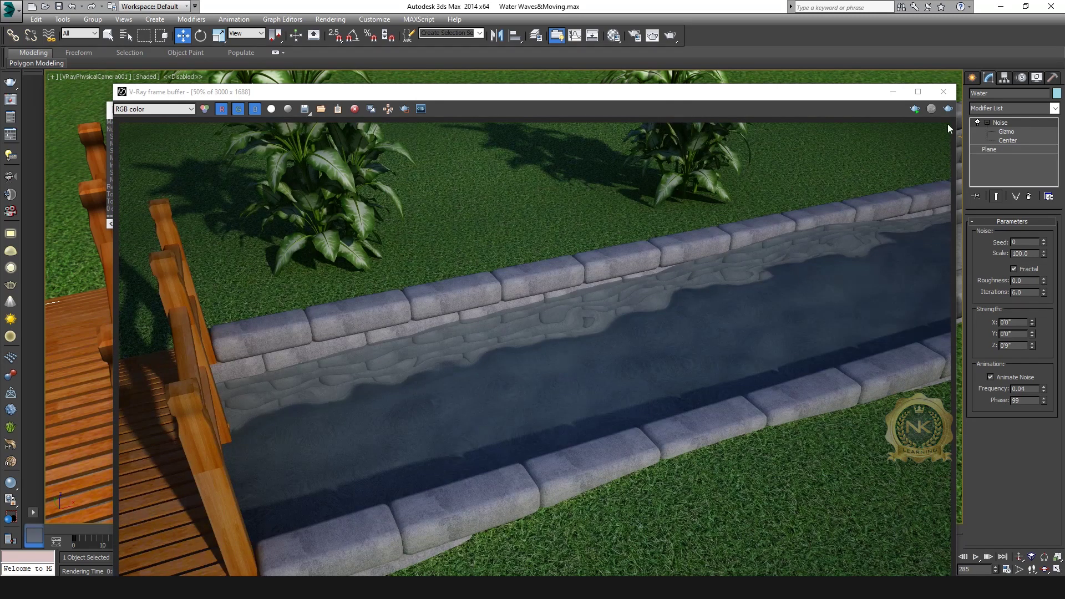
scroll(738, 323, down, 1)
scroll(737, 322, up, 1)
drag(690, 93, 685, 41)
click(912, 34)
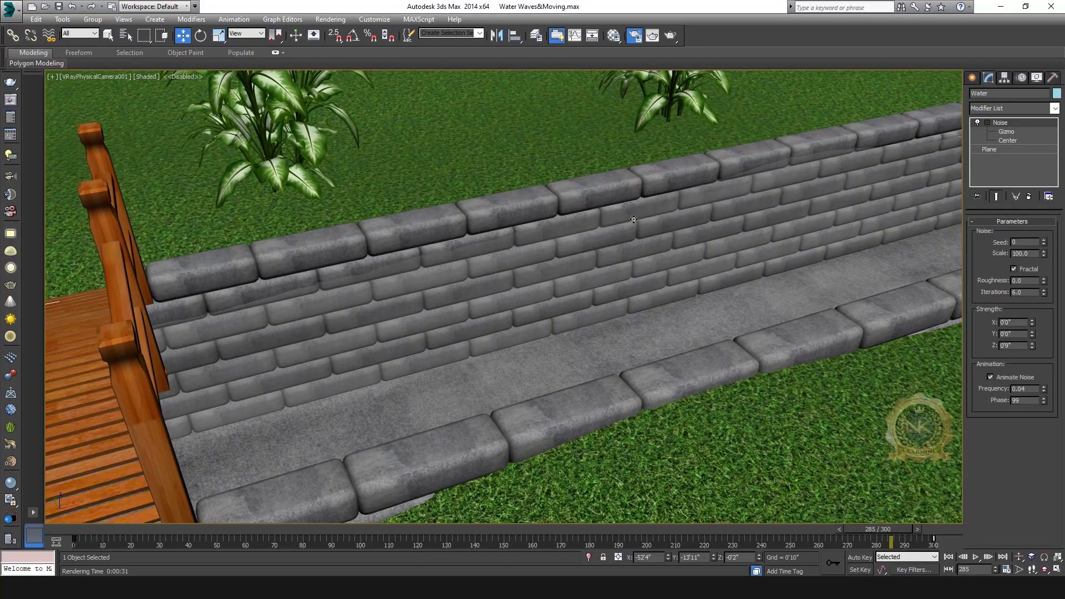
Set the render output to a PNG file named Water.
key(F10)
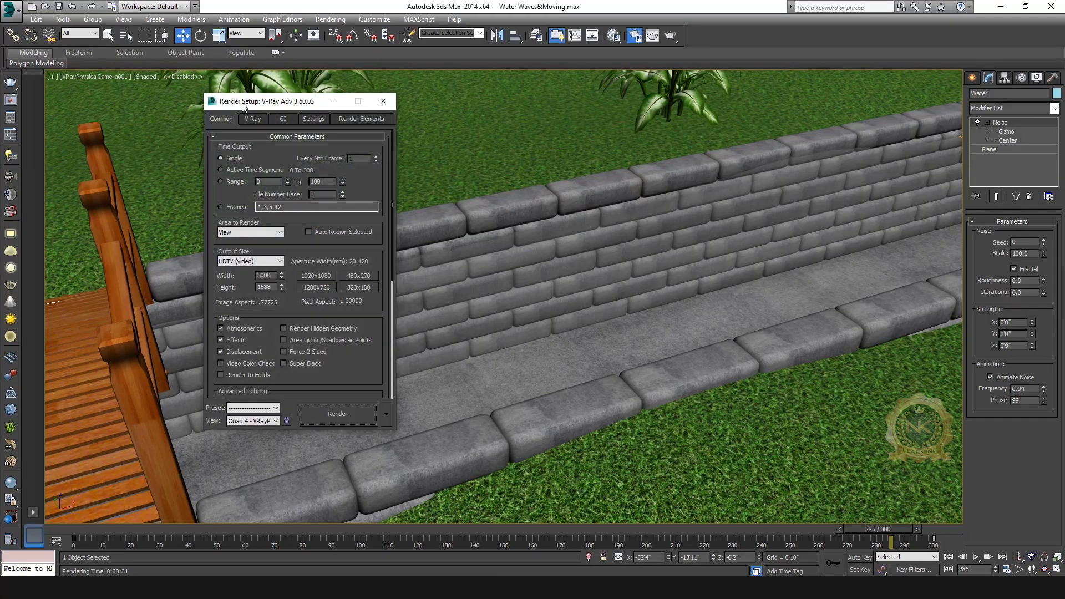
drag(261, 100, 549, 100)
scroll(644, 250, down, 5)
click(648, 282)
click(597, 425)
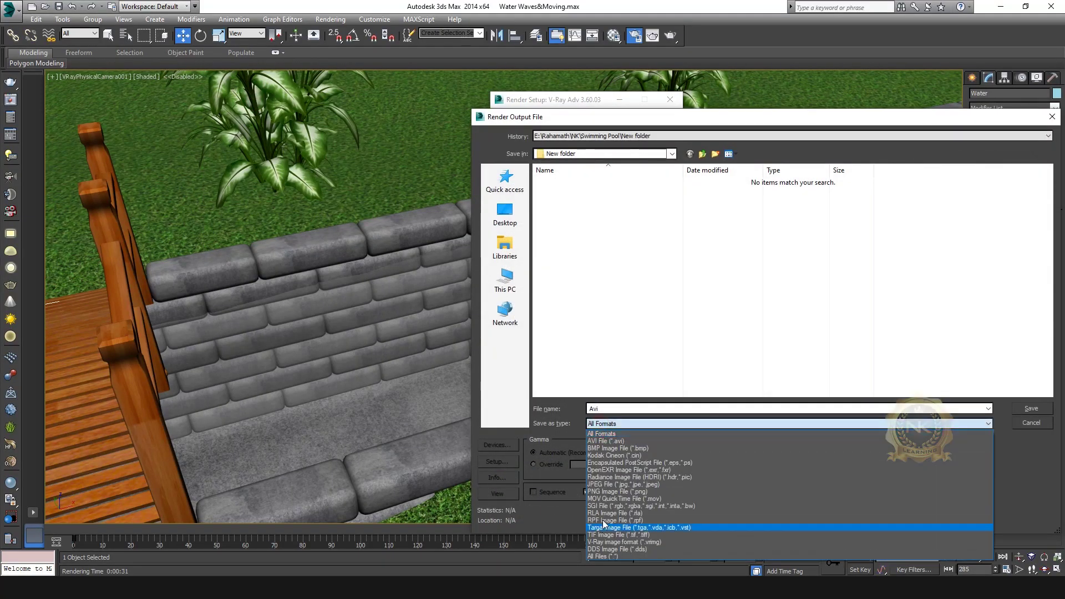
click(613, 492)
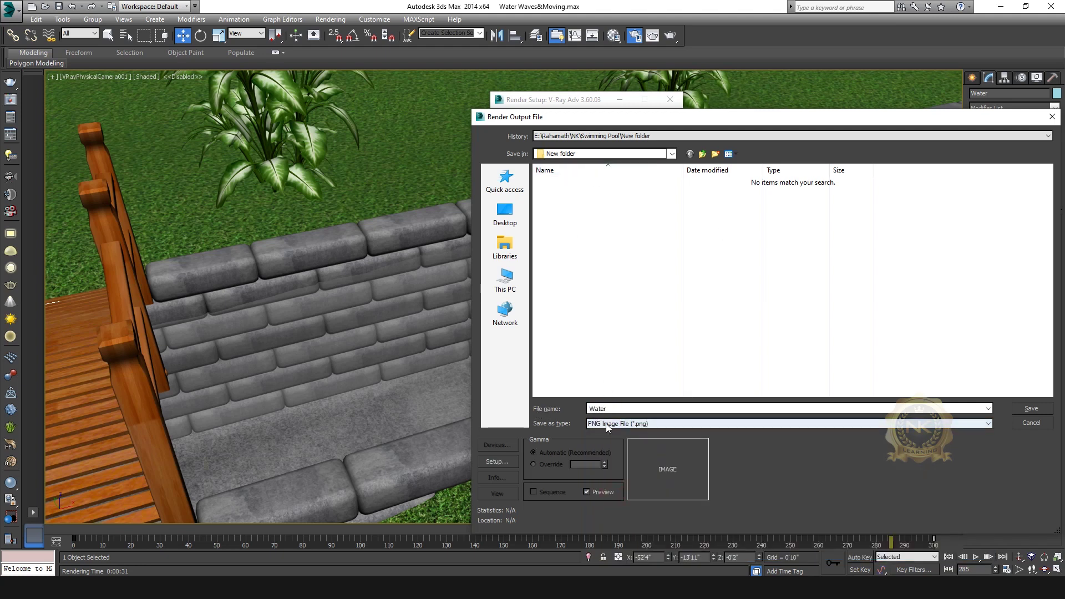
click(1031, 409)
Render the Active Time Segment, frames 0 to 300, as an animation.
scroll(514, 178, up, 5)
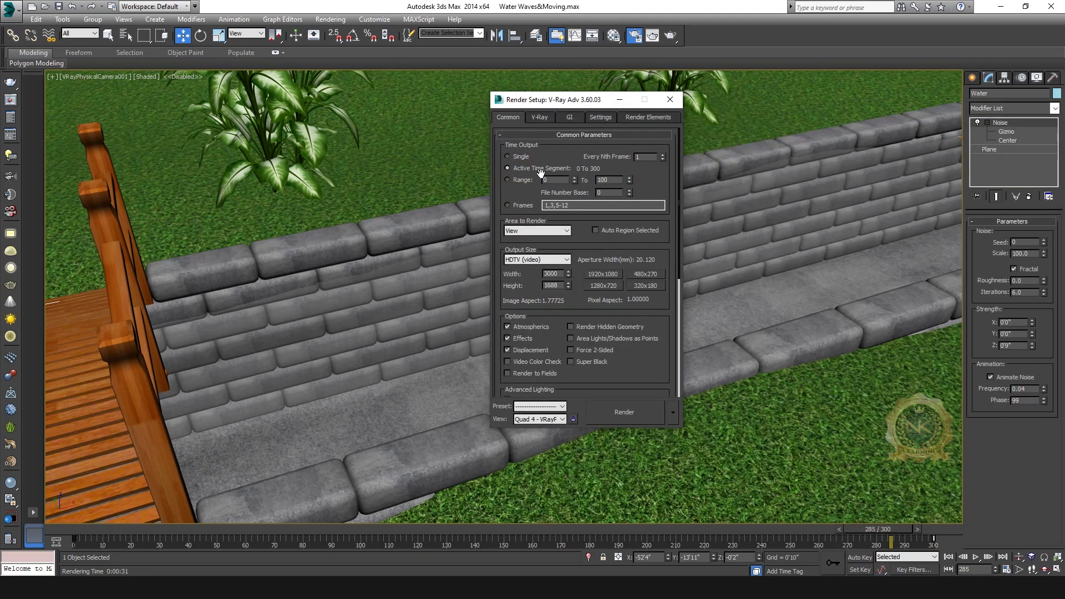
click(507, 168)
click(618, 410)
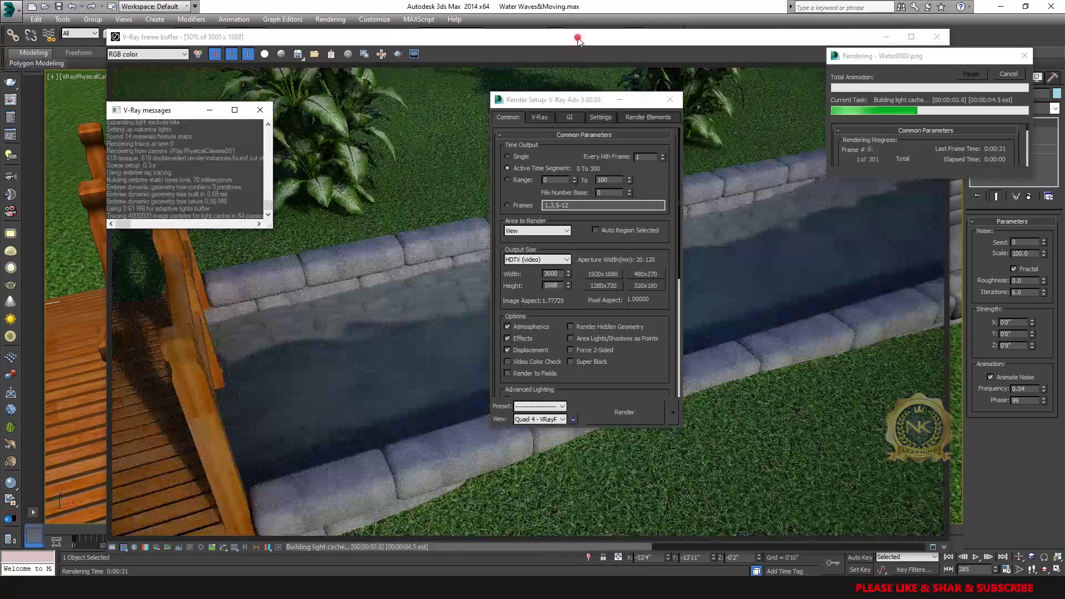
click(578, 39)
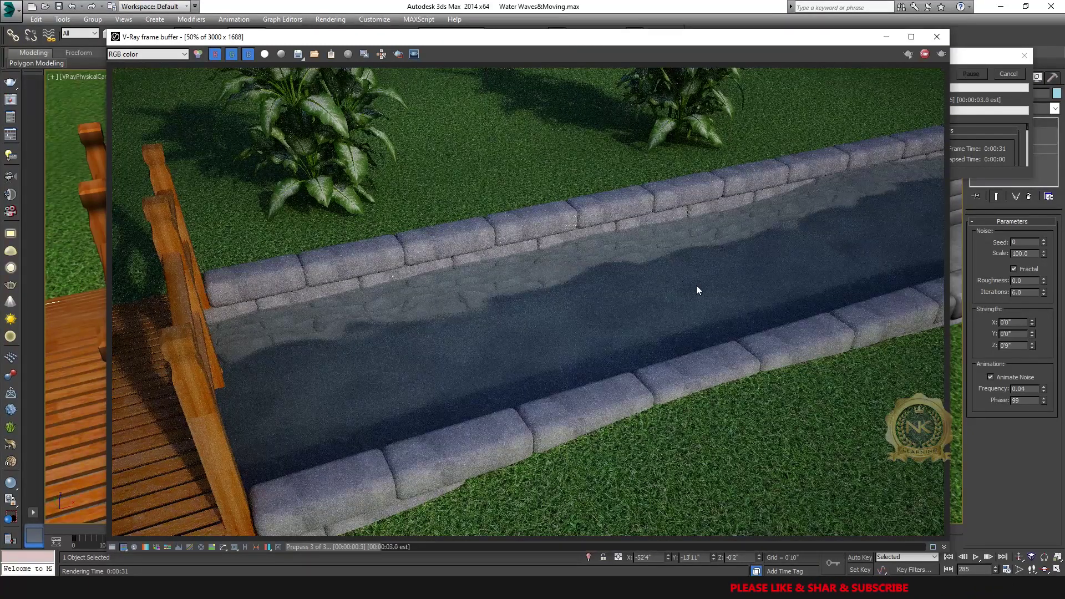